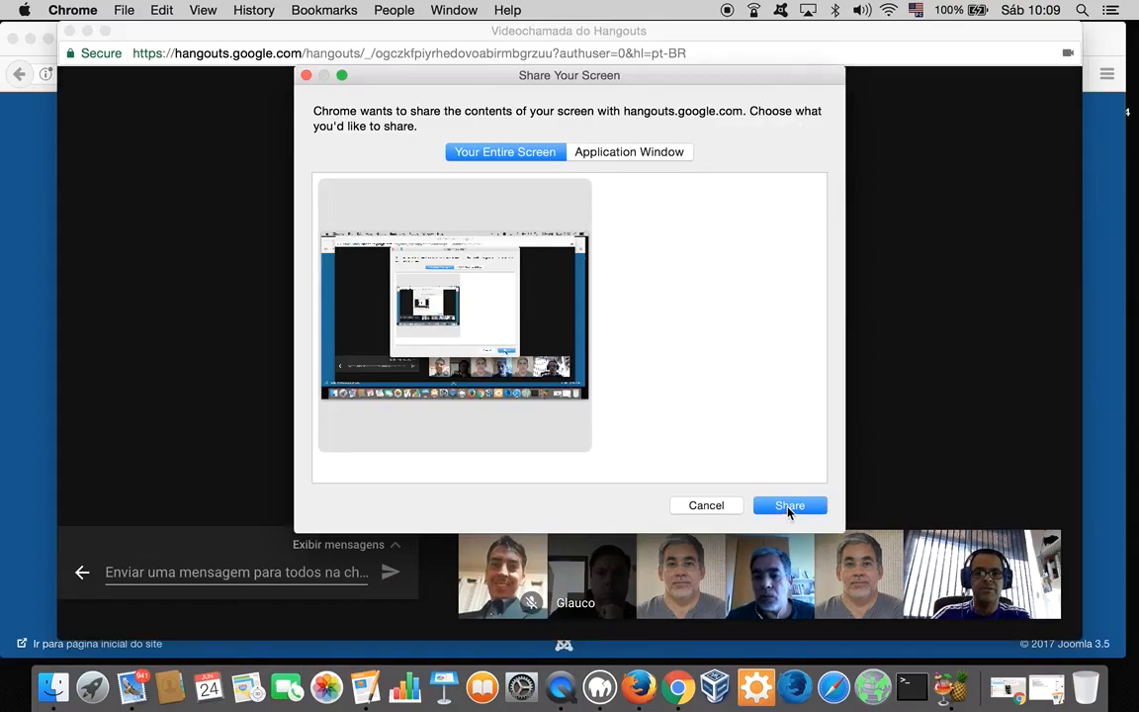
# Share the entire screen in the Hangouts video call and switch to the Firefox window with the Joomla login page.
pyautogui.click(789, 507)
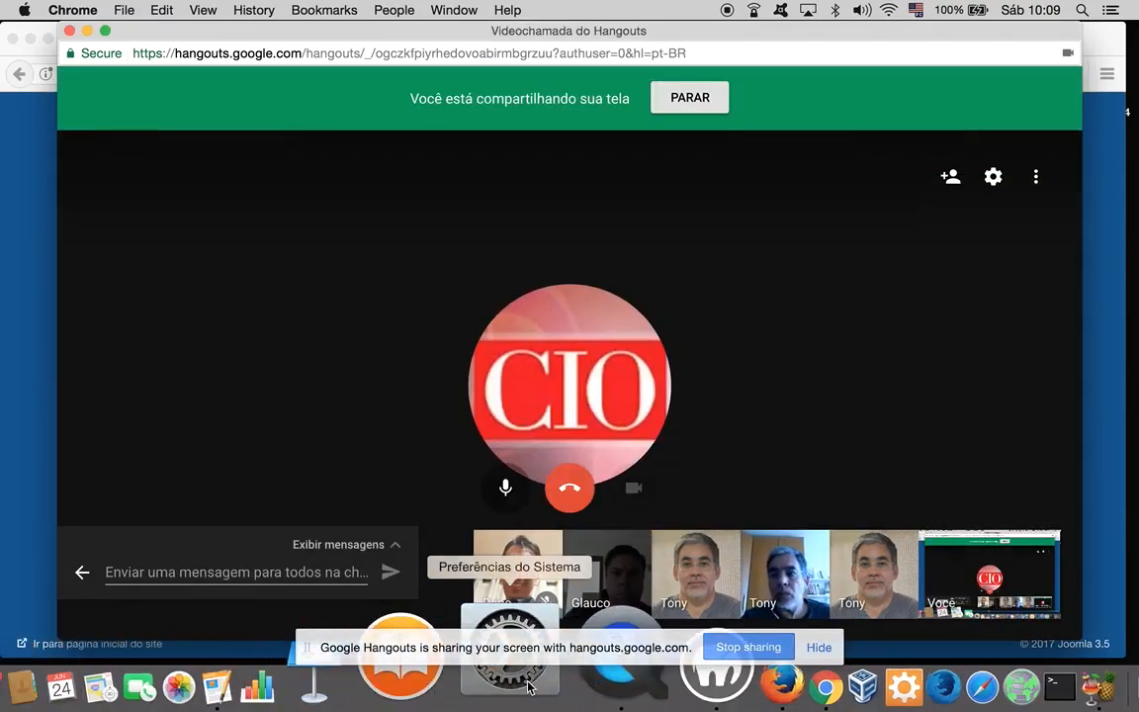
pyautogui.click(625, 658)
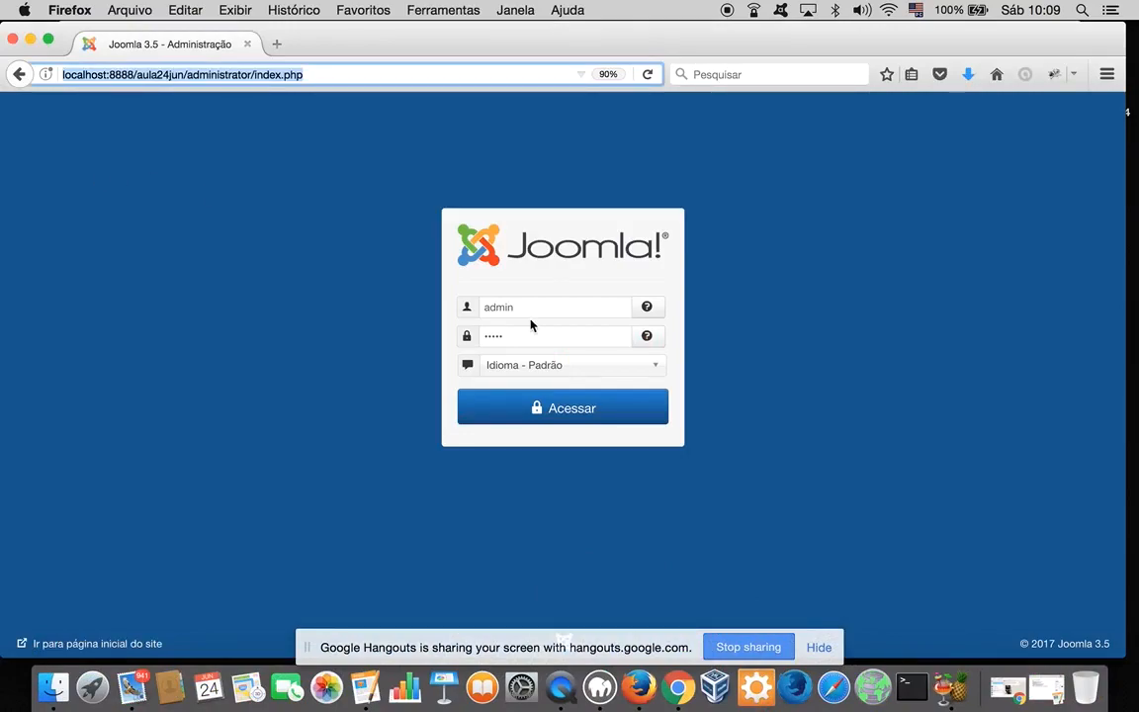
# Try to sign in to the Joomla administration, reload administrator/index.php, and sign in again.
pyautogui.click(583, 417)
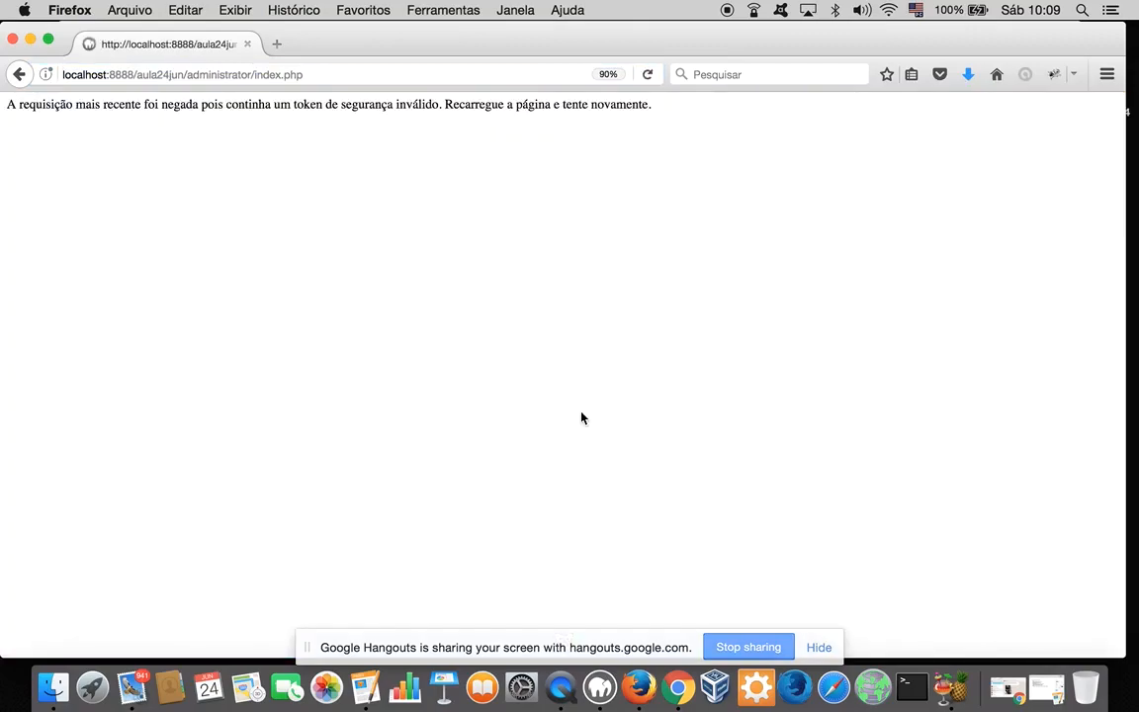
pyautogui.click(322, 72)
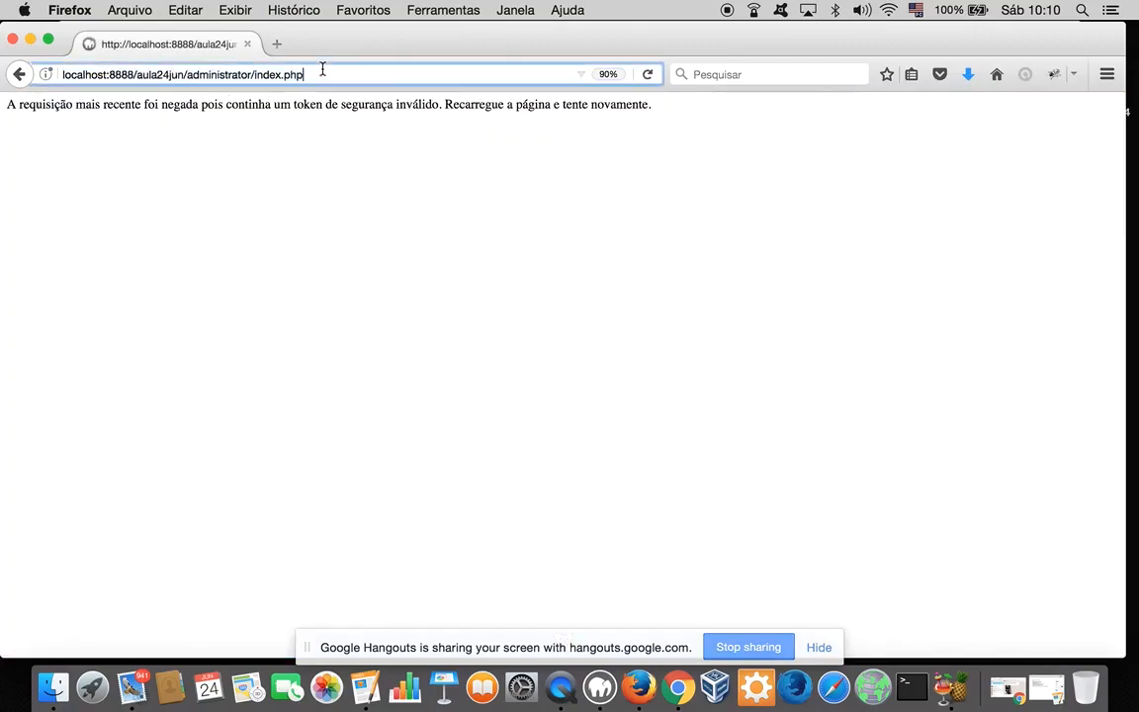
pyautogui.press('Return')
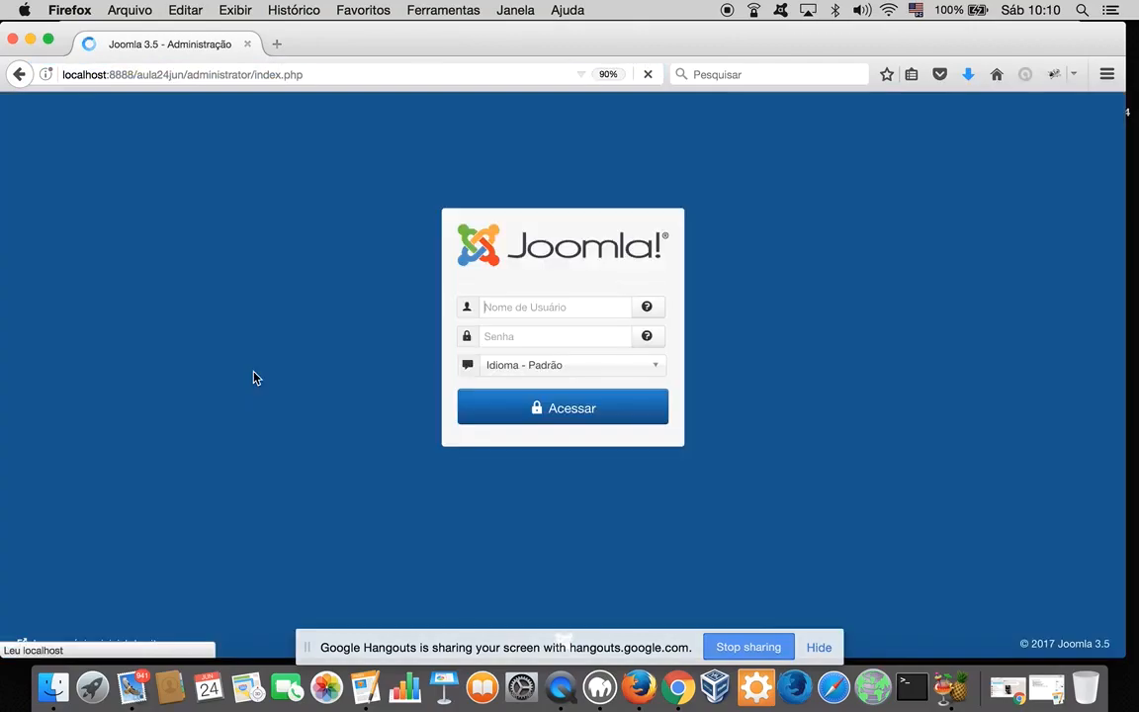
pyautogui.click(527, 419)
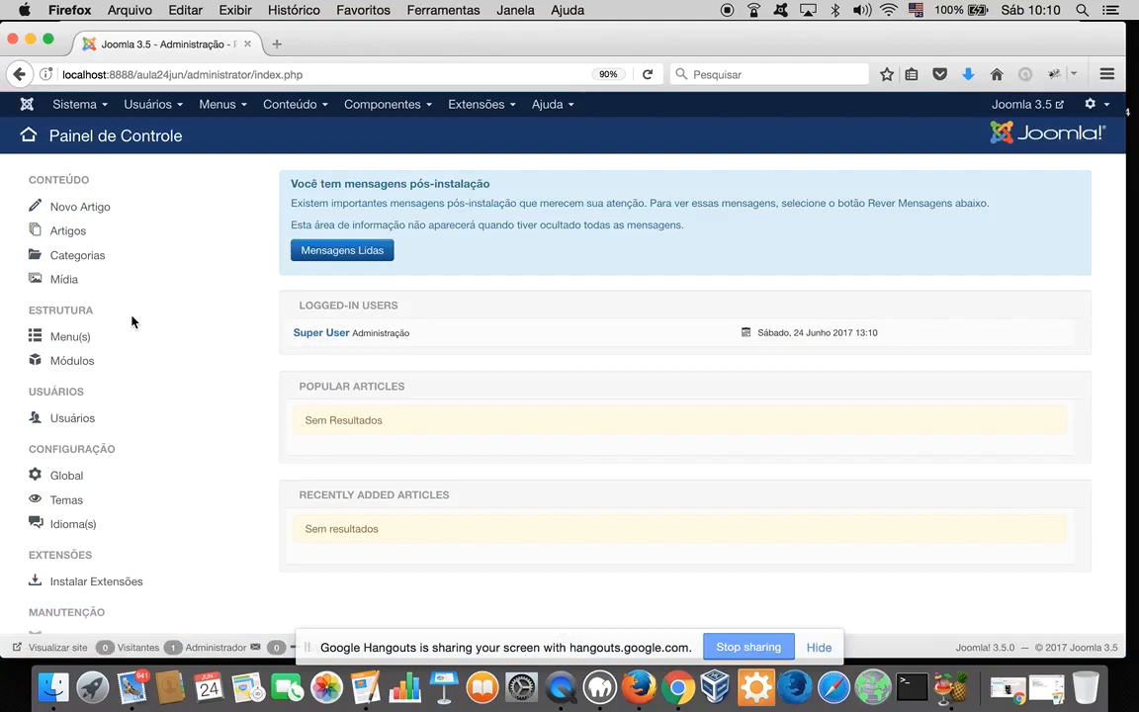
# Examine the control panel's shortcut list, from the Conteúdo section through to the Manutenção update checks.
pyautogui.scroll(-3, 133, 321)
pyautogui.scroll(3, 132, 321)
pyautogui.scroll(-3, 132, 321)
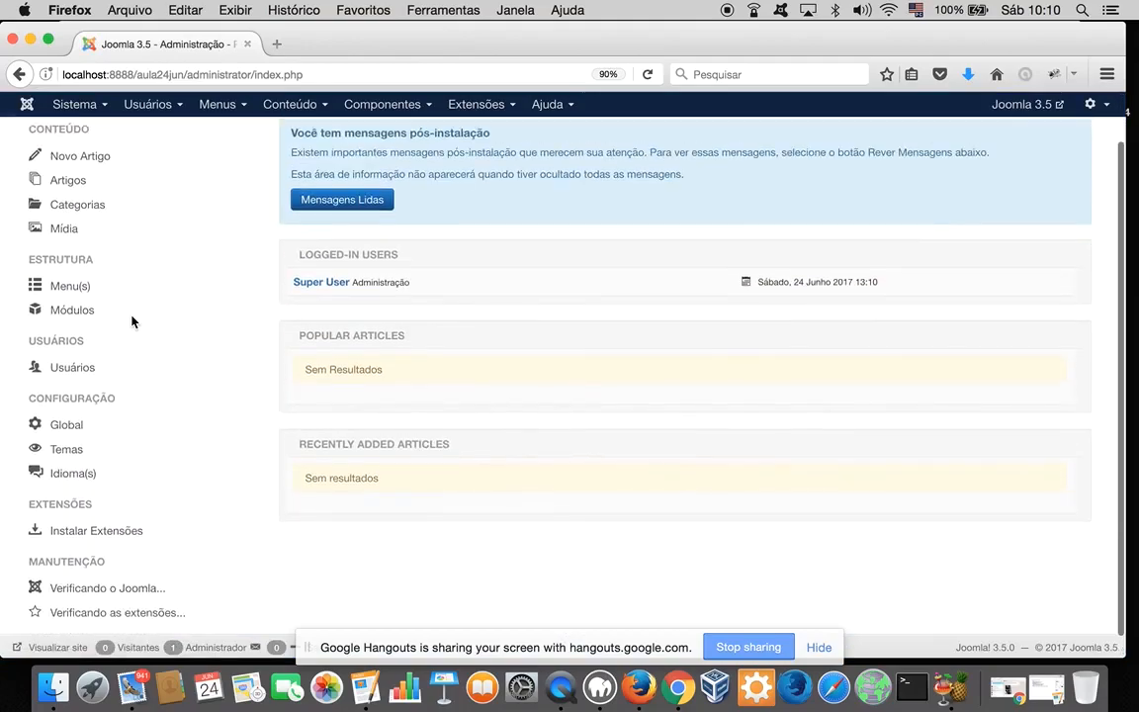
pyautogui.scroll(3, 133, 321)
pyautogui.scroll(-3, 132, 322)
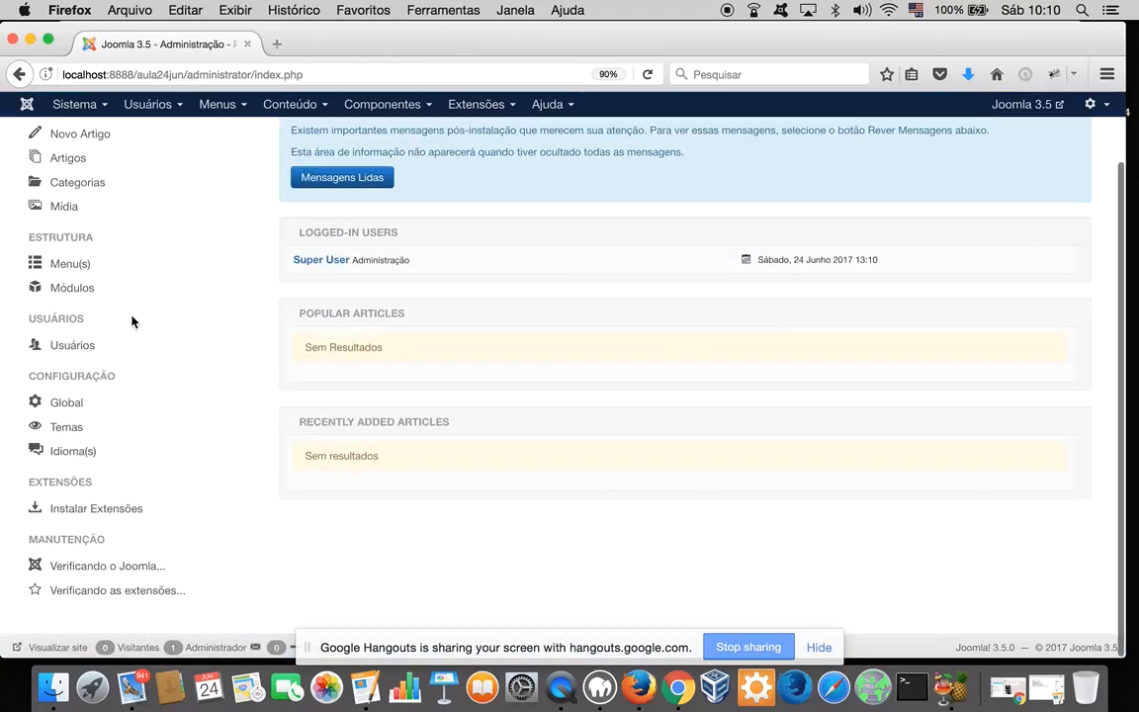
pyautogui.scroll(3, 132, 322)
pyautogui.scroll(-3, 132, 321)
pyautogui.scroll(3, 132, 321)
pyautogui.scroll(-3, 132, 321)
pyautogui.scroll(3, 132, 322)
pyautogui.scroll(-3, 133, 321)
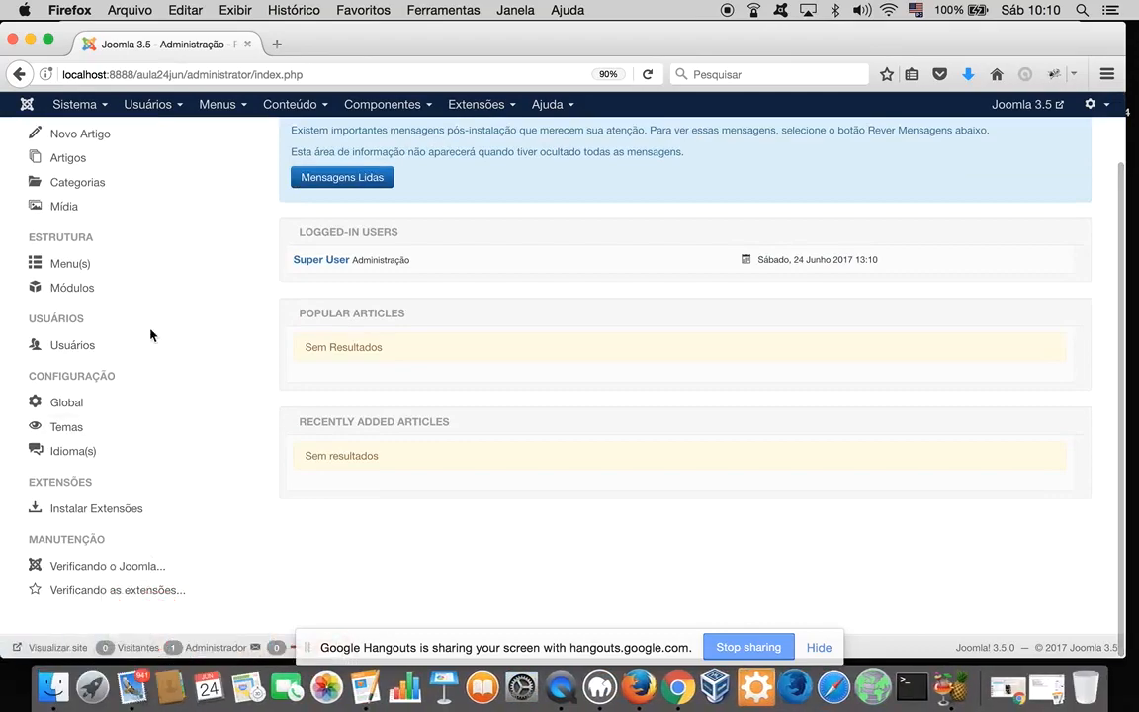
pyautogui.scroll(3, 151, 334)
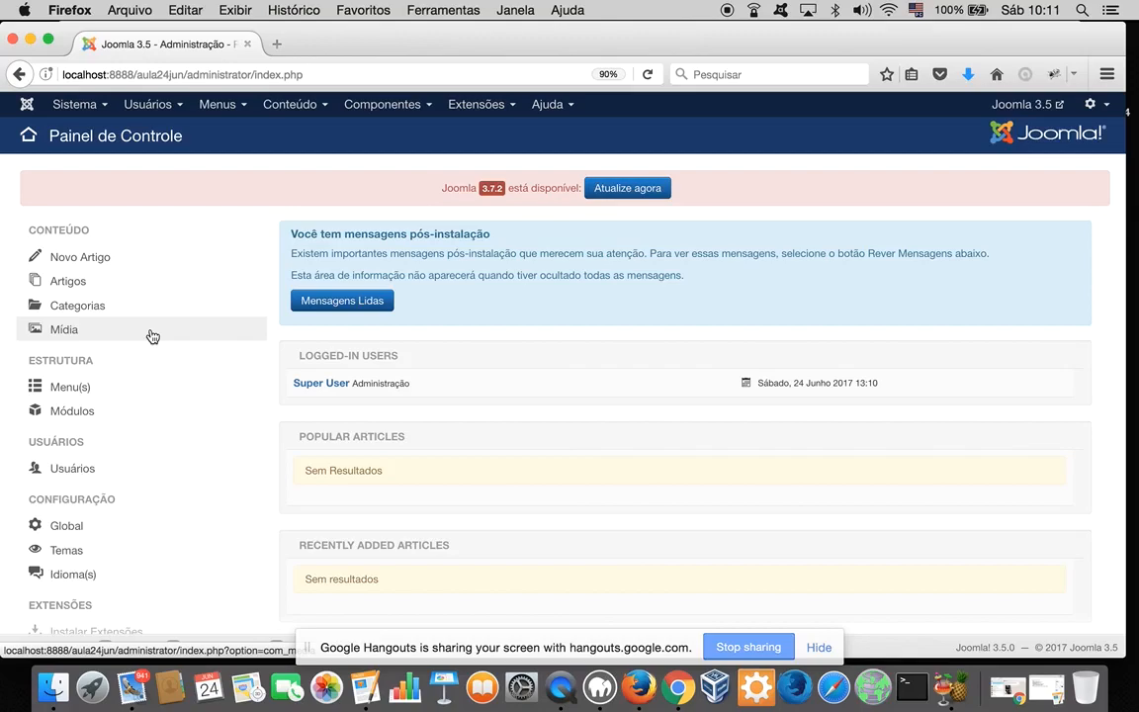
# Open the extension installation page and add the "Instalar pela Web" installation option.
pyautogui.click(350, 105)
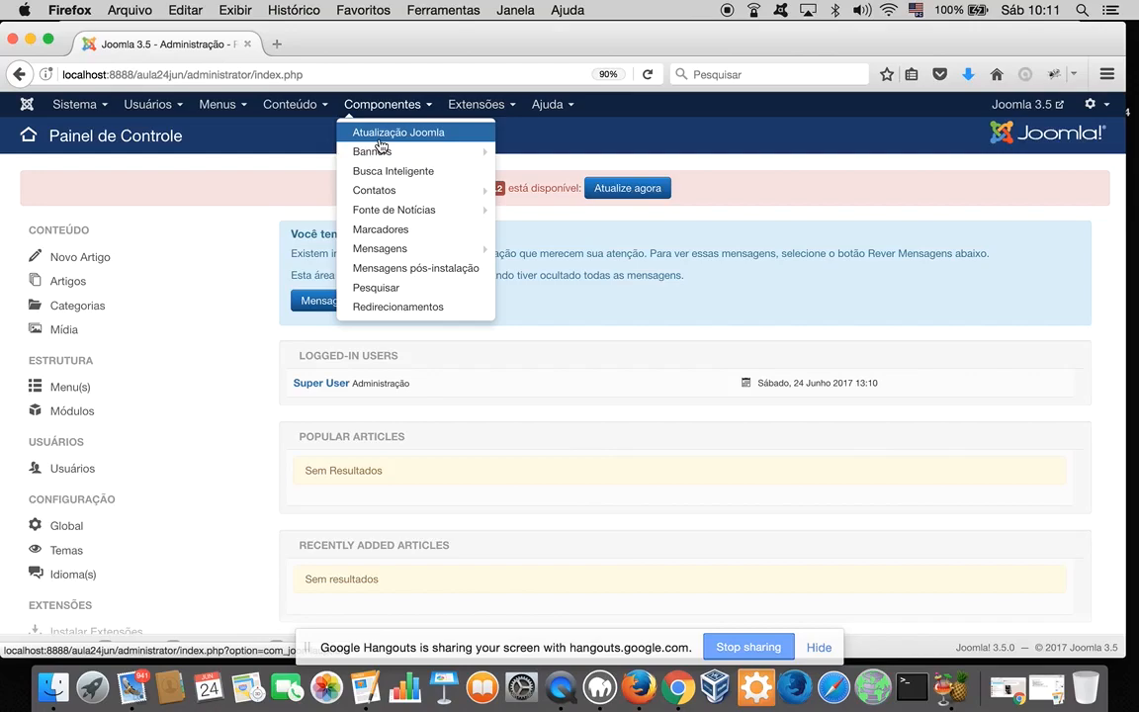
pyautogui.click(471, 104)
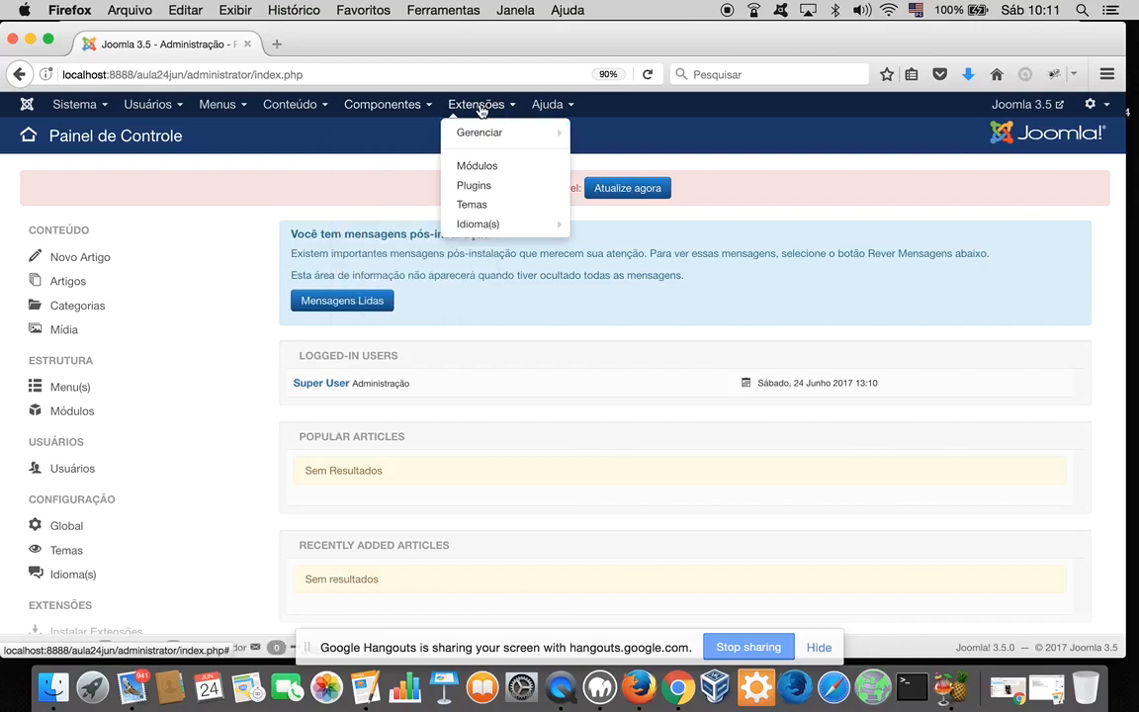
pyautogui.moveTo(482, 144)
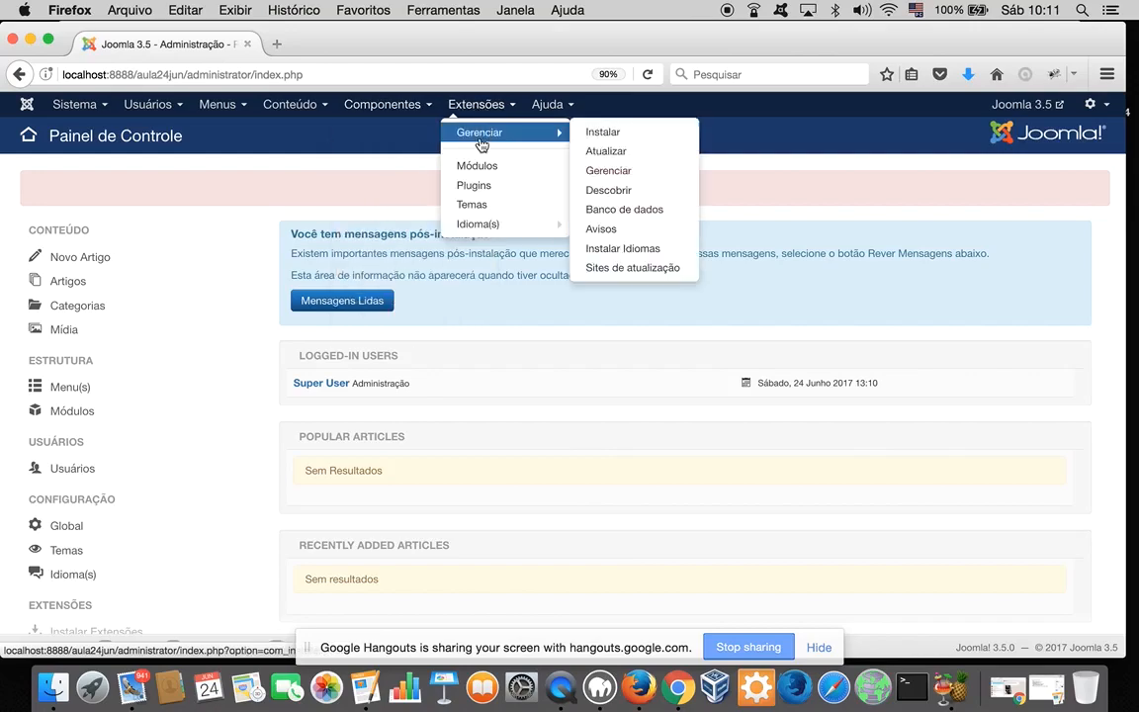
pyautogui.click(611, 140)
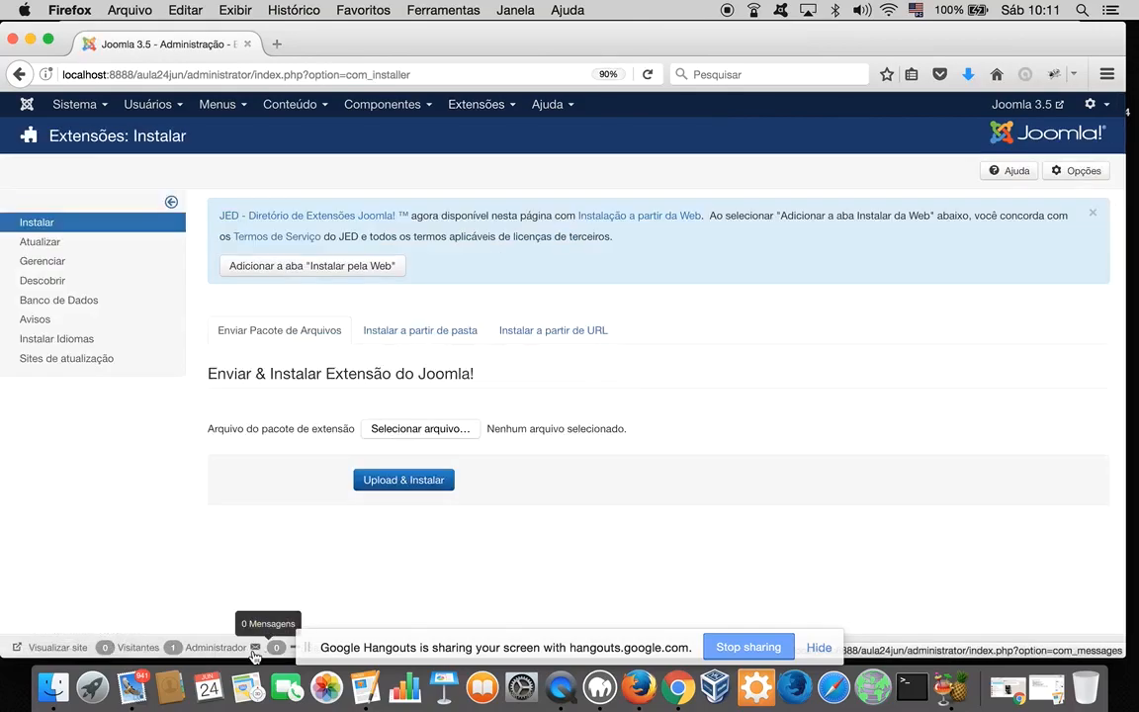
pyautogui.click(267, 268)
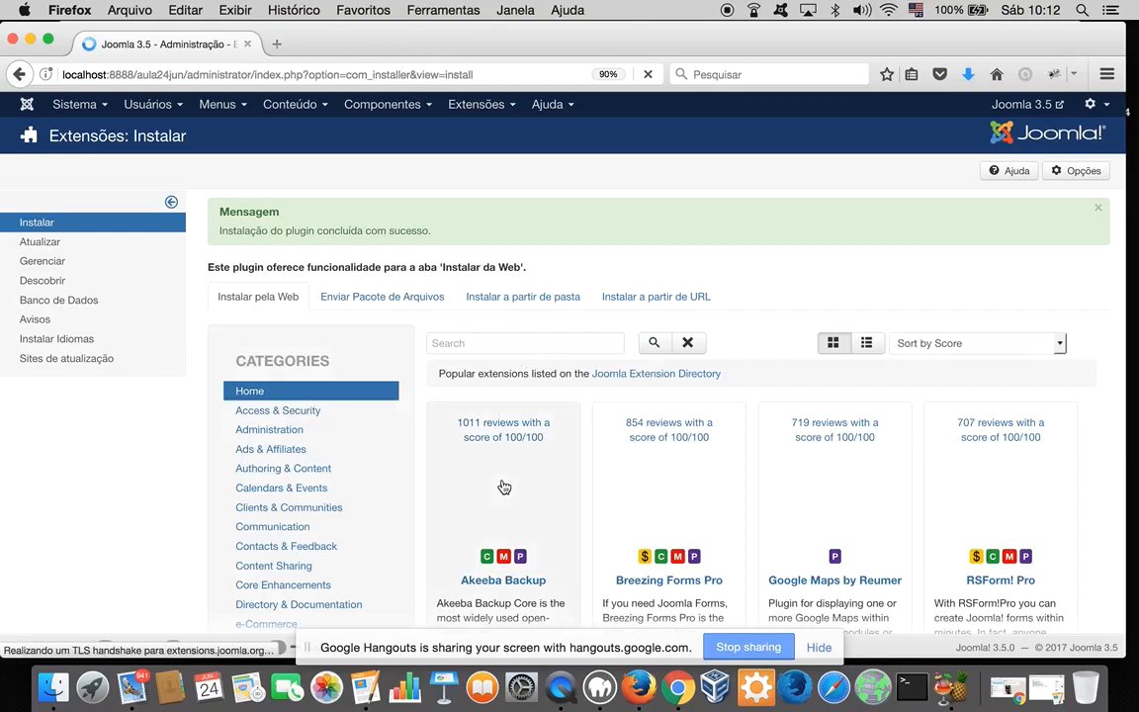
# Install the Akeeba Backup extension from the web extension directory.
pyautogui.scroll(-1, 493, 454)
pyautogui.scroll(-3, 543, 401)
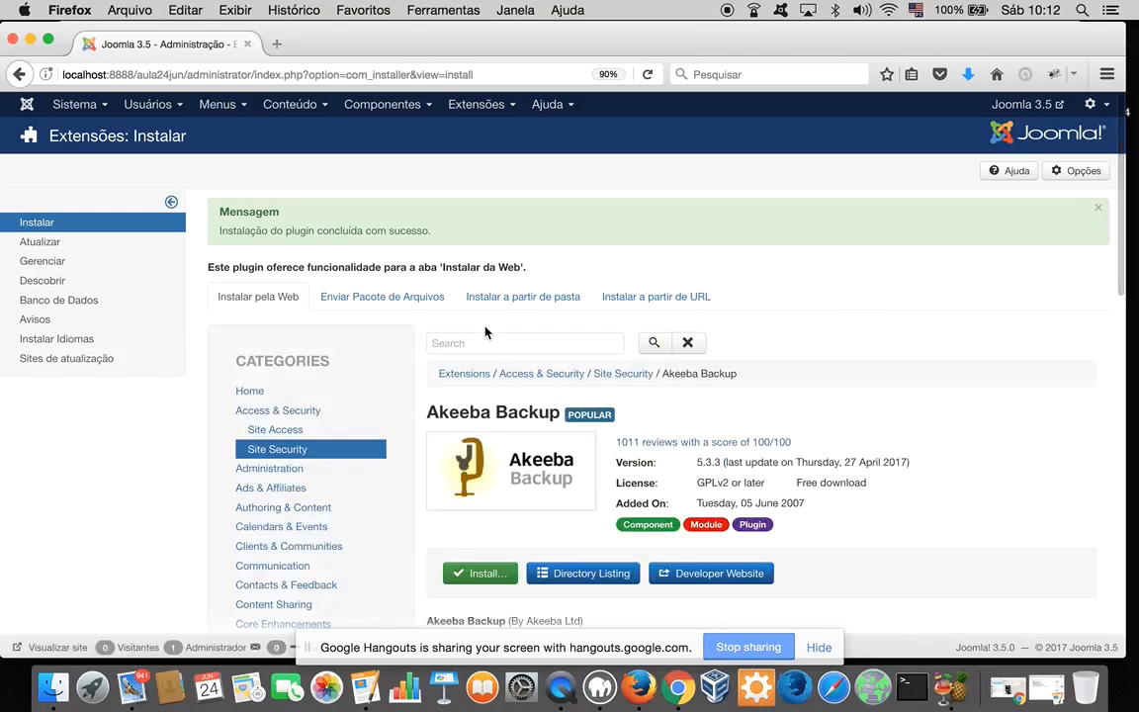
pyautogui.scroll(-2, 489, 332)
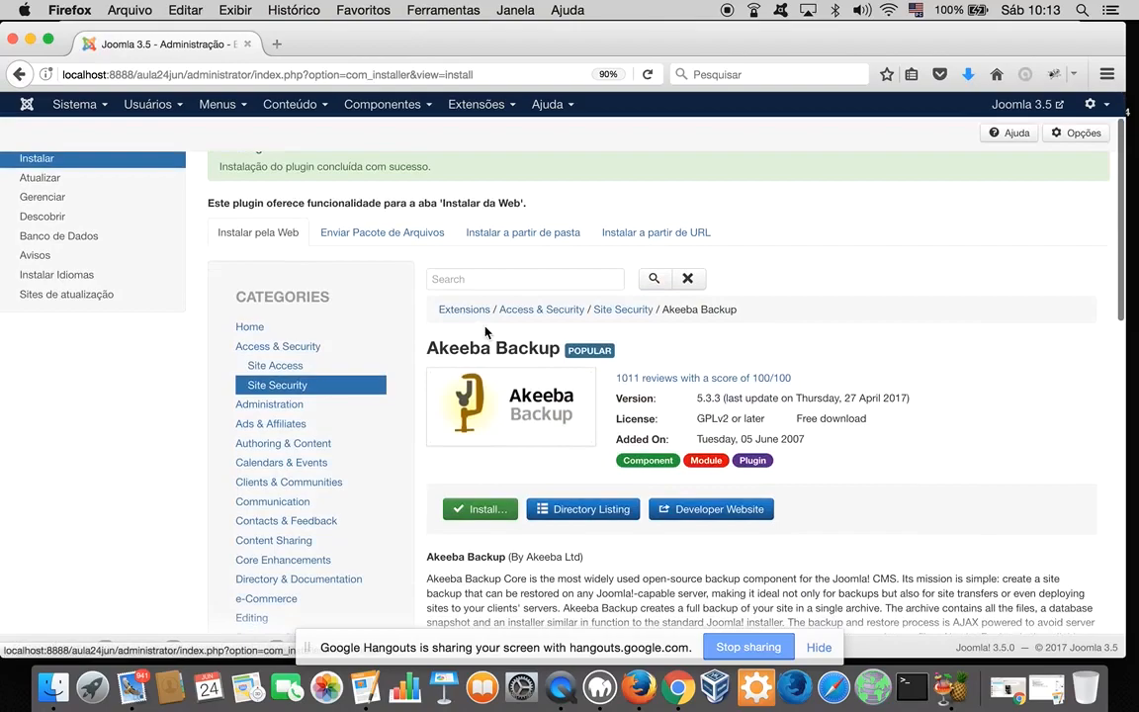
pyautogui.click(480, 509)
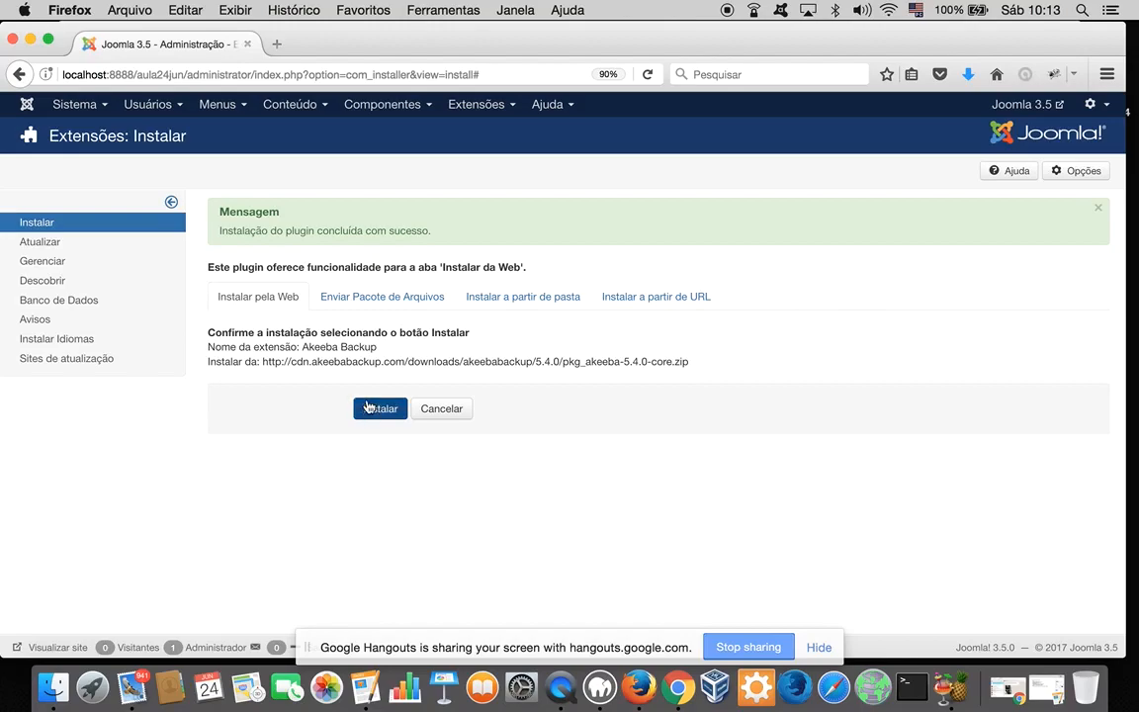
pyautogui.click(379, 408)
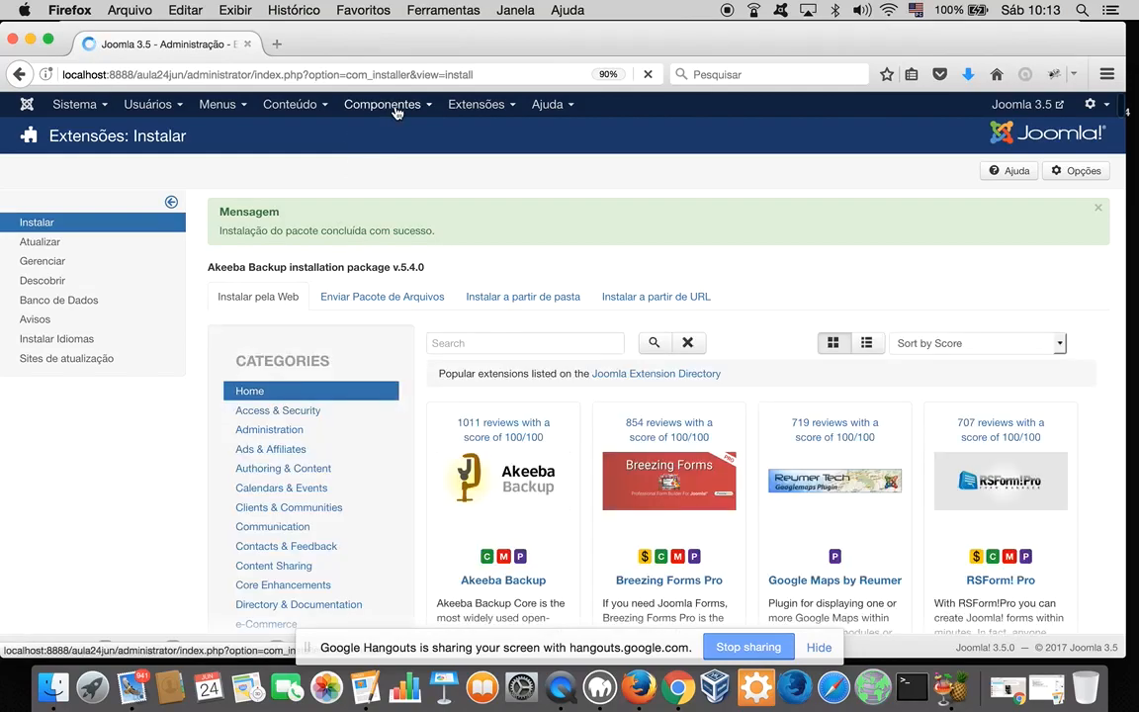
# Open the Akeeba Backup component and run its Configuration Wizard.
pyautogui.click(397, 110)
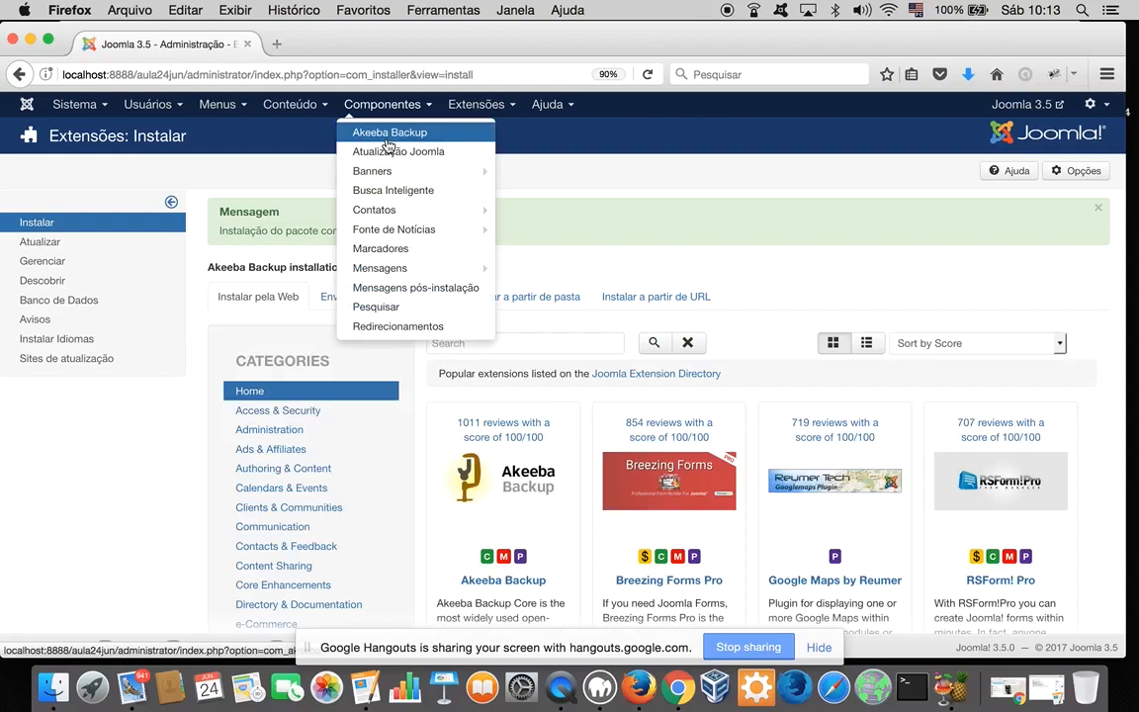
pyautogui.click(359, 135)
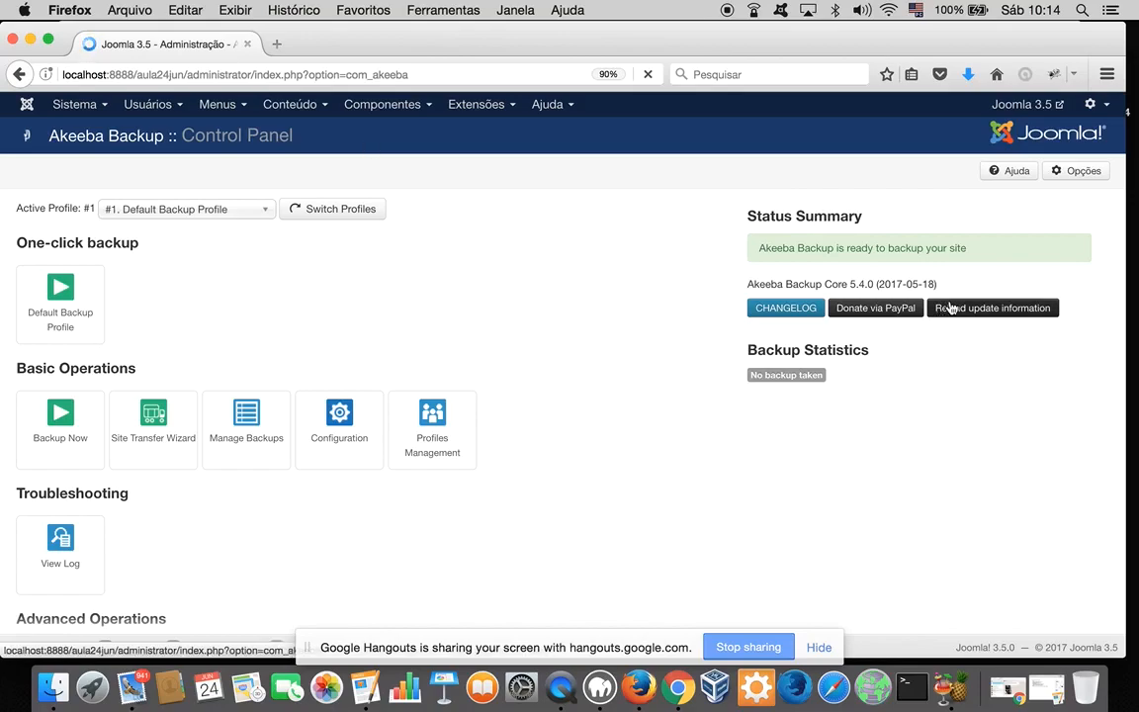
pyautogui.scroll(-3, 666, 423)
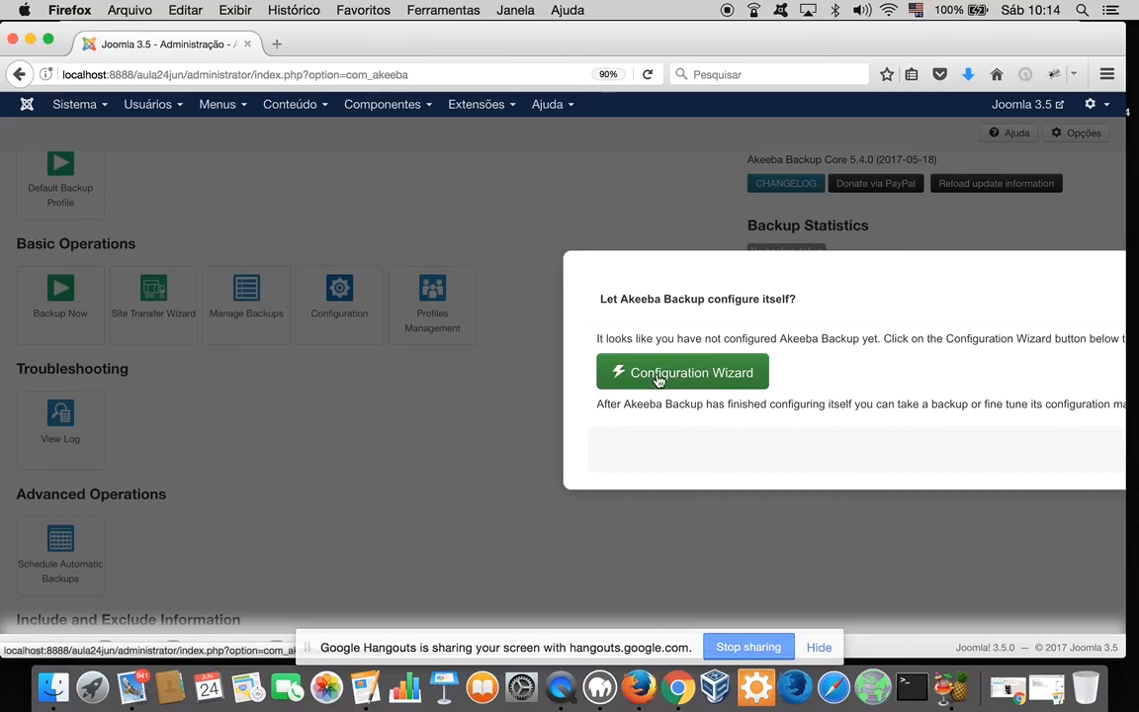
pyautogui.click(658, 382)
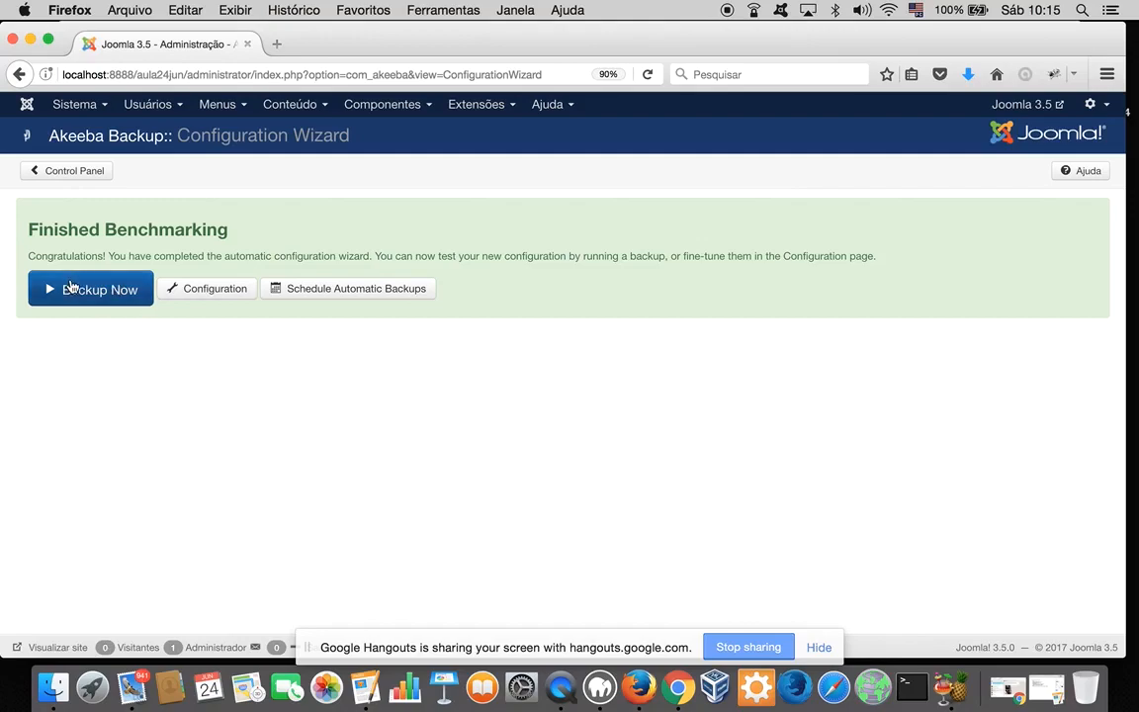
# Set Akeeba Backup's archiver engine to ZIP format in the configuration, then save and close it.
pyautogui.click(209, 293)
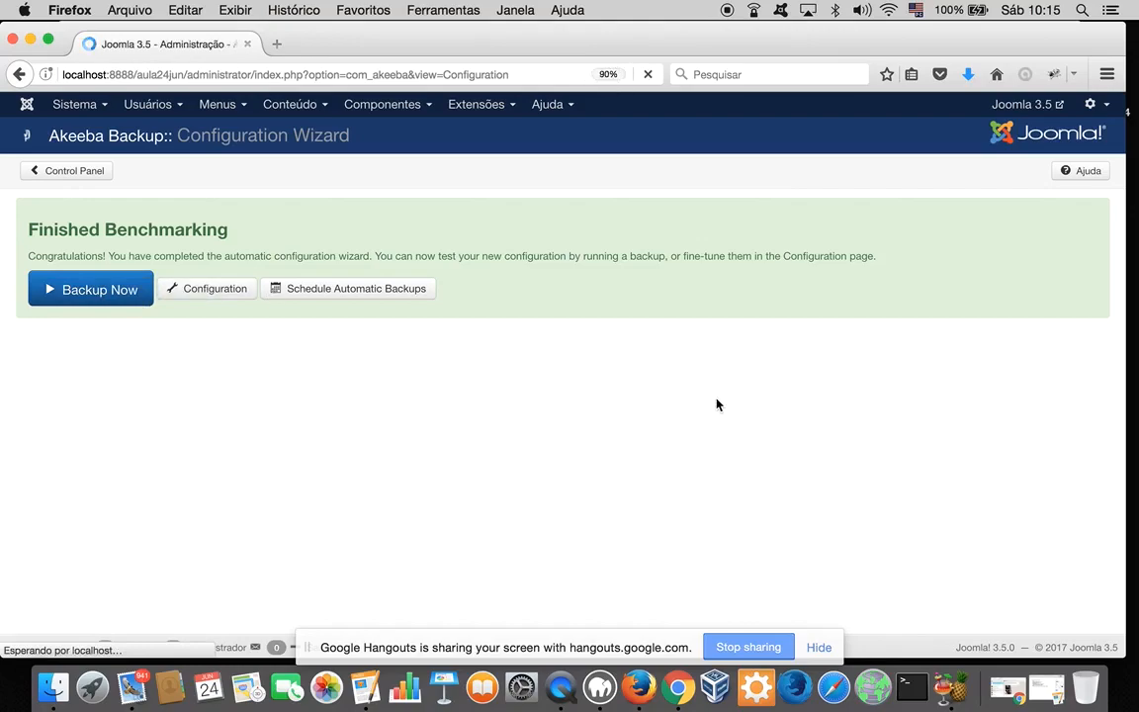
pyautogui.scroll(-5, 718, 405)
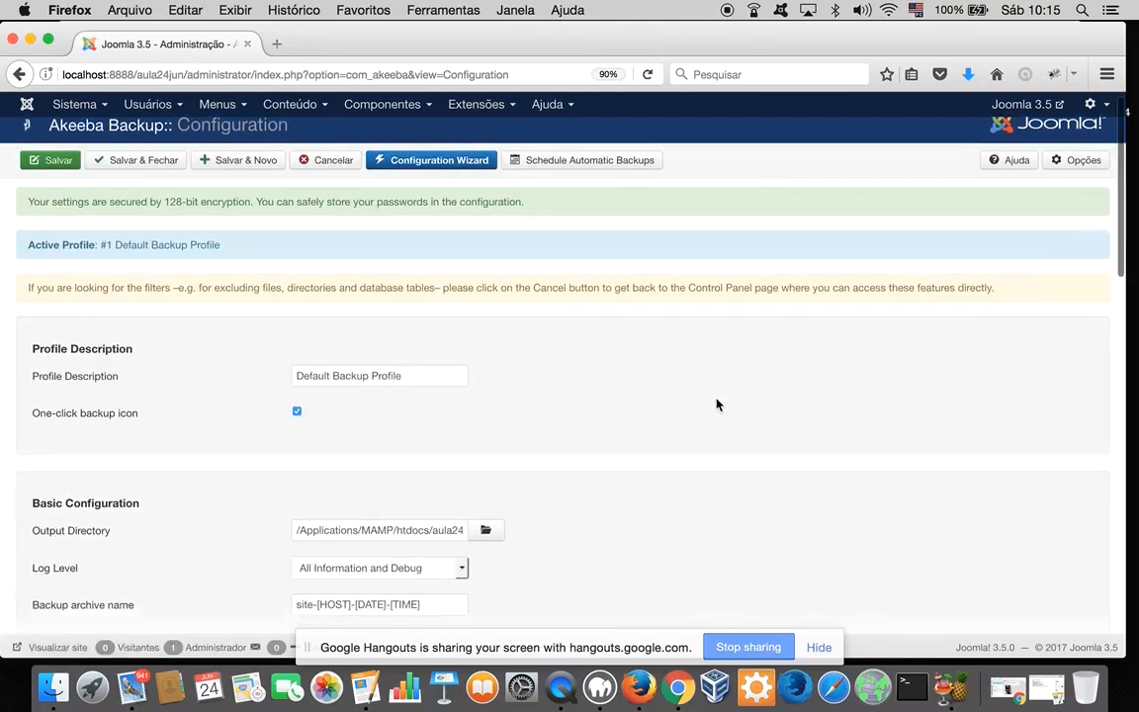
pyautogui.scroll(-7, 718, 404)
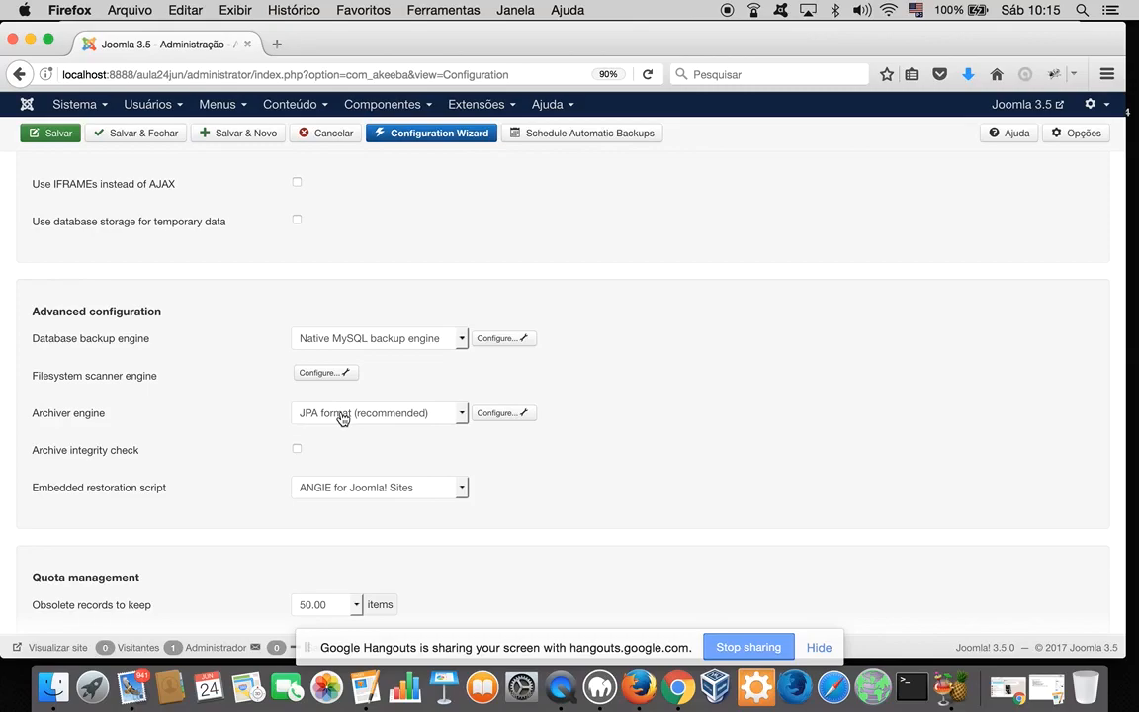
pyautogui.click(341, 418)
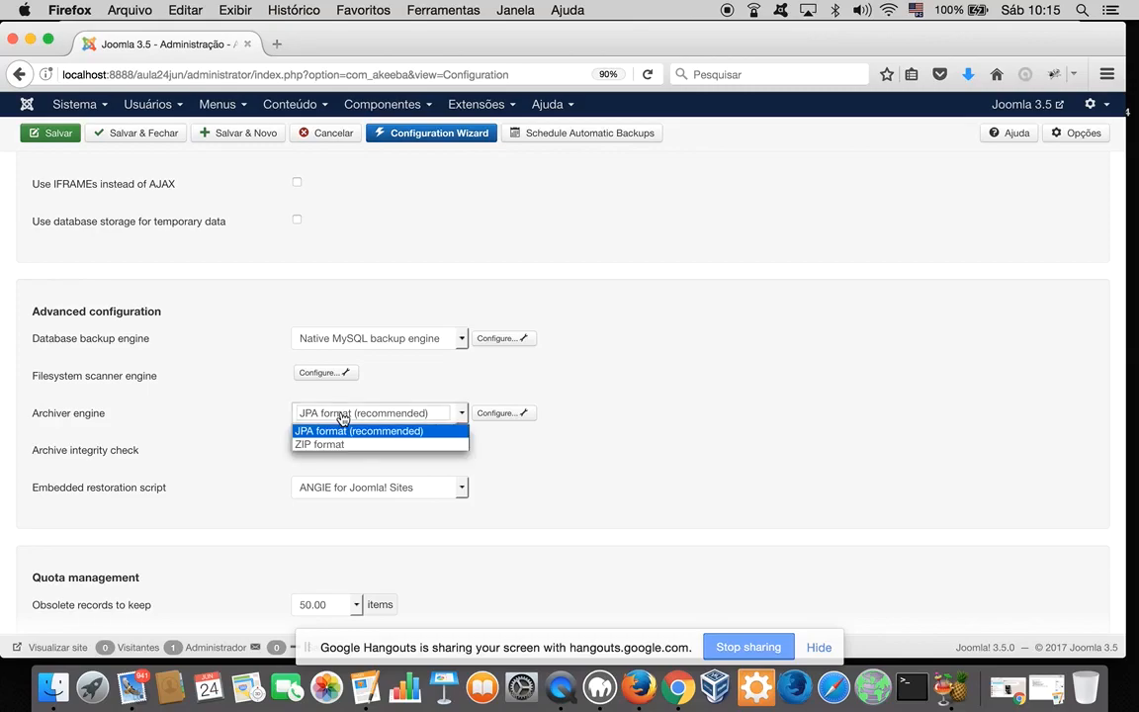
pyautogui.click(318, 445)
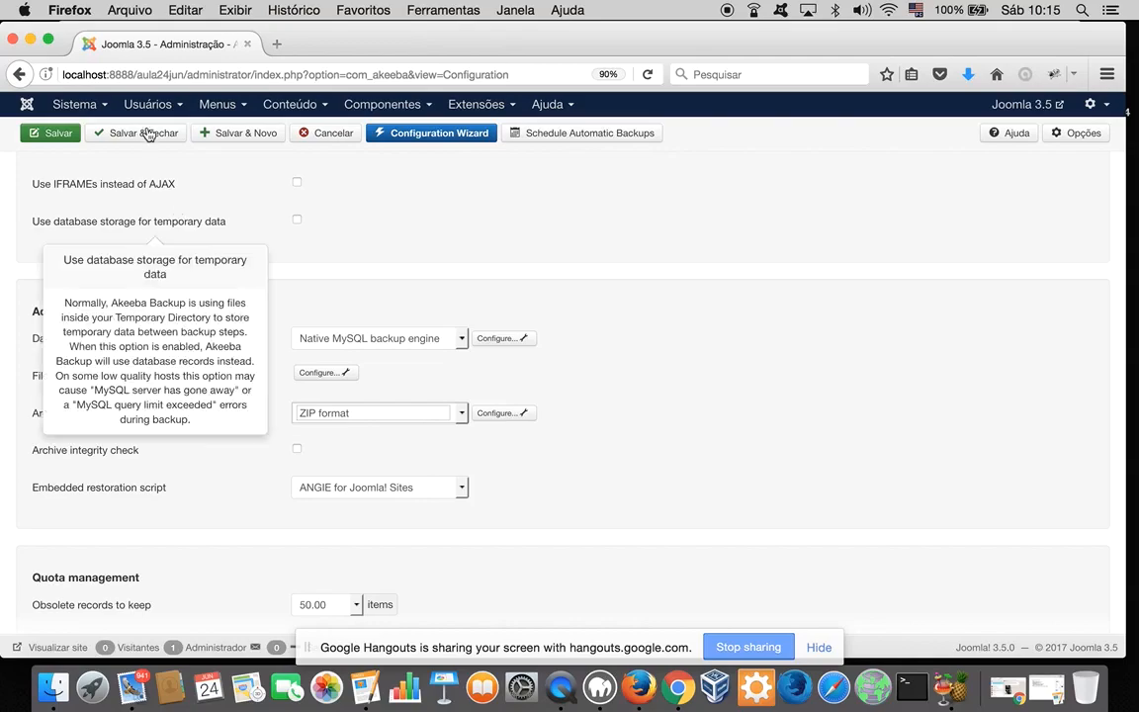
pyautogui.click(146, 134)
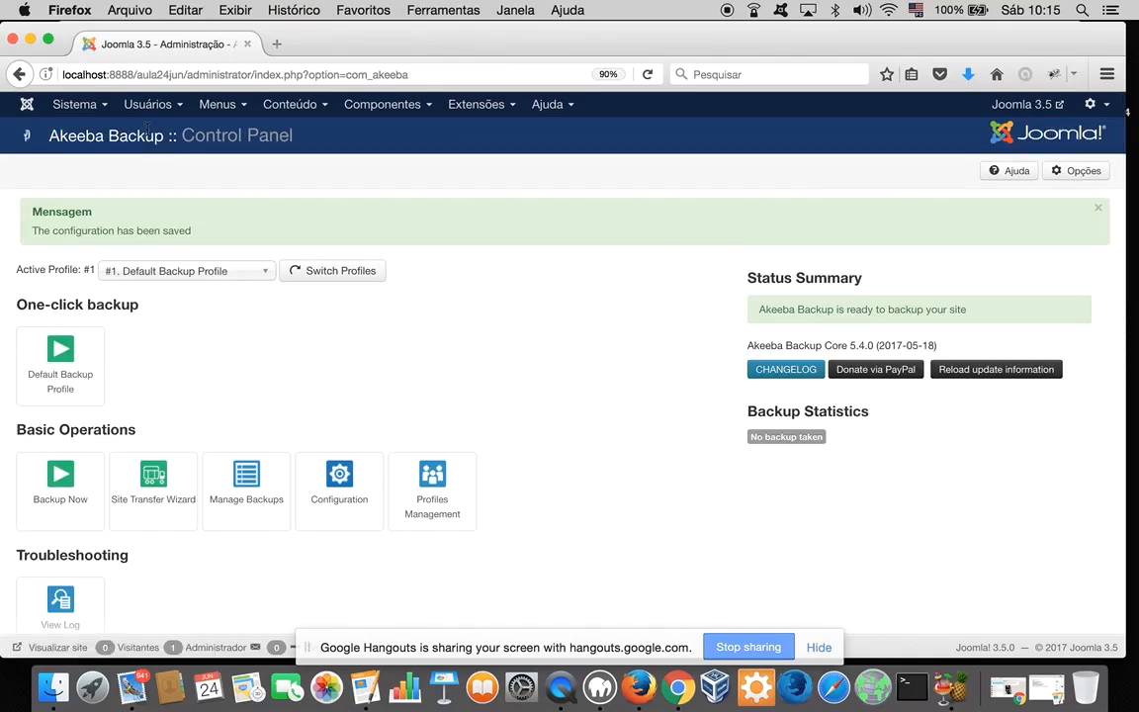
# Return to the Joomla control panel, check the backup status under Manutenção, and open the Joomla 3.7.2 update page.
pyautogui.click(27, 104)
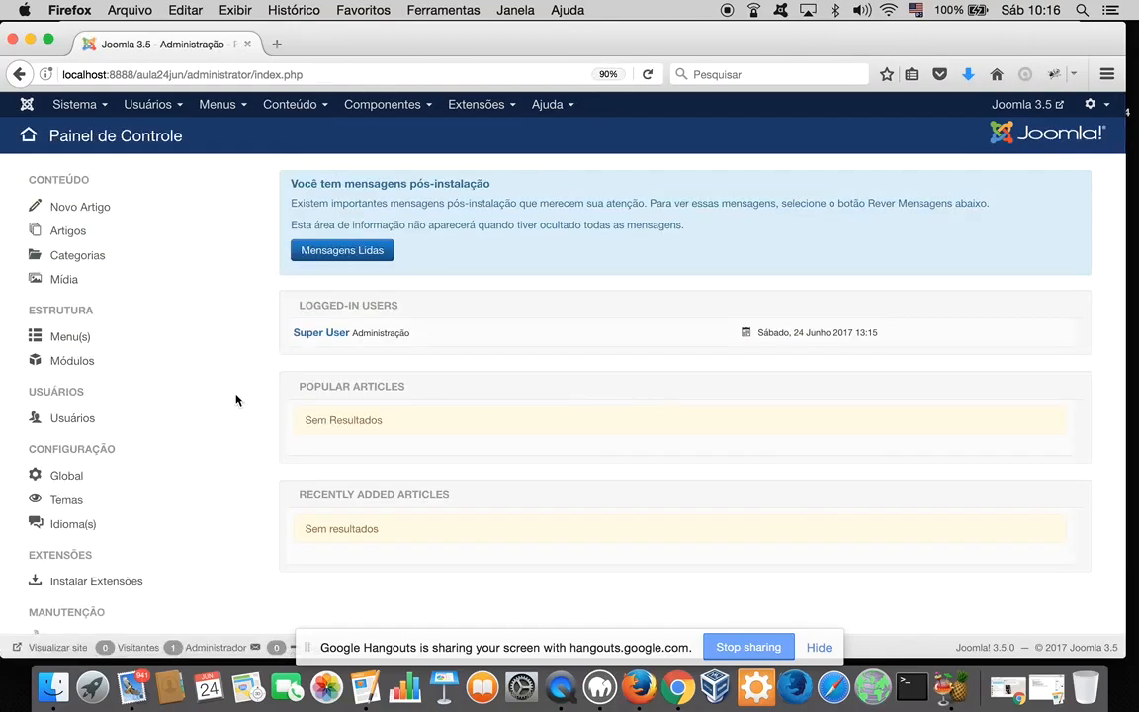
pyautogui.scroll(-3, 236, 400)
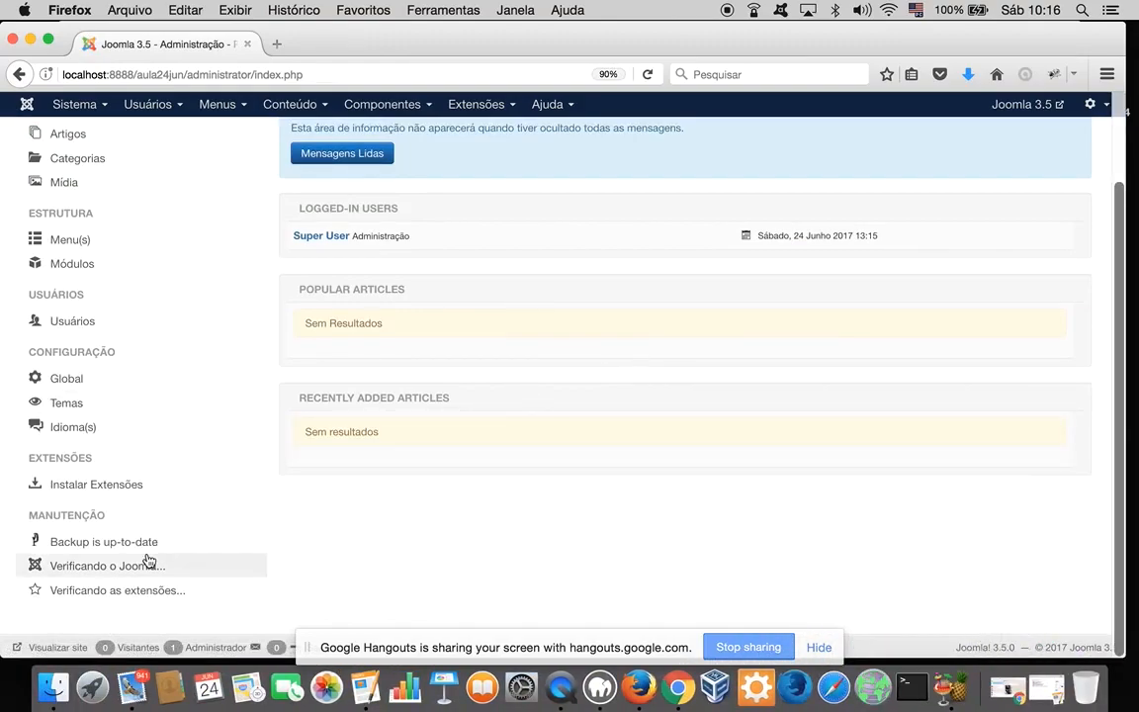
pyautogui.scroll(3, 466, 501)
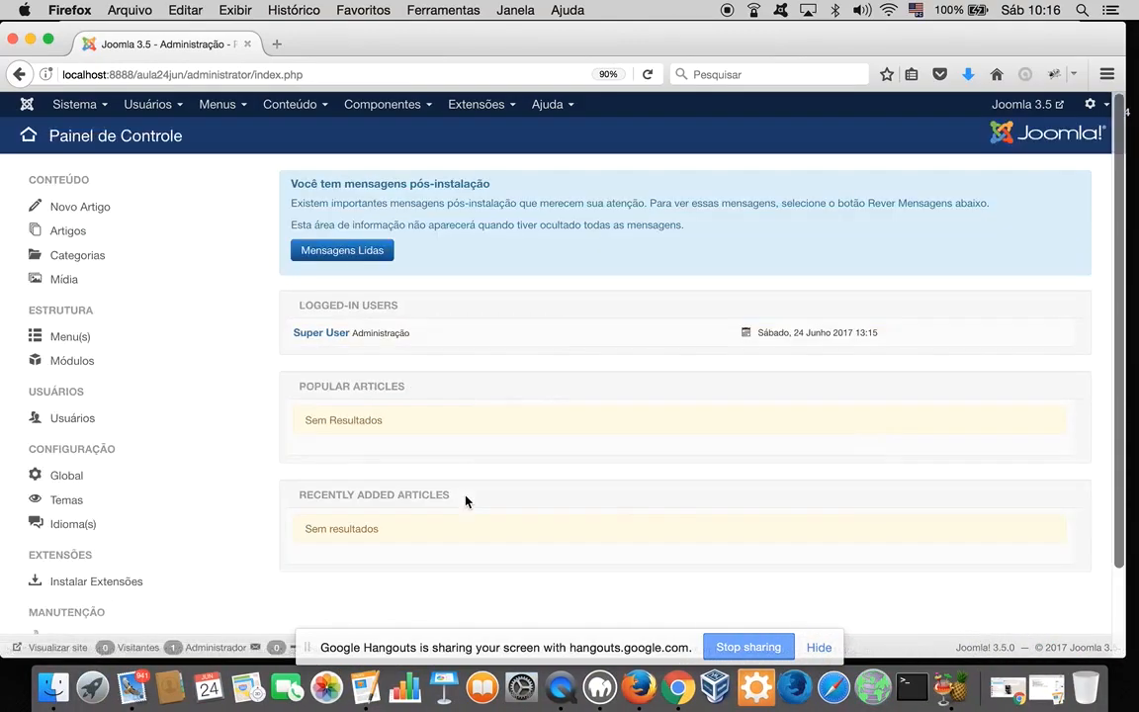
pyautogui.scroll(-3, 99, 440)
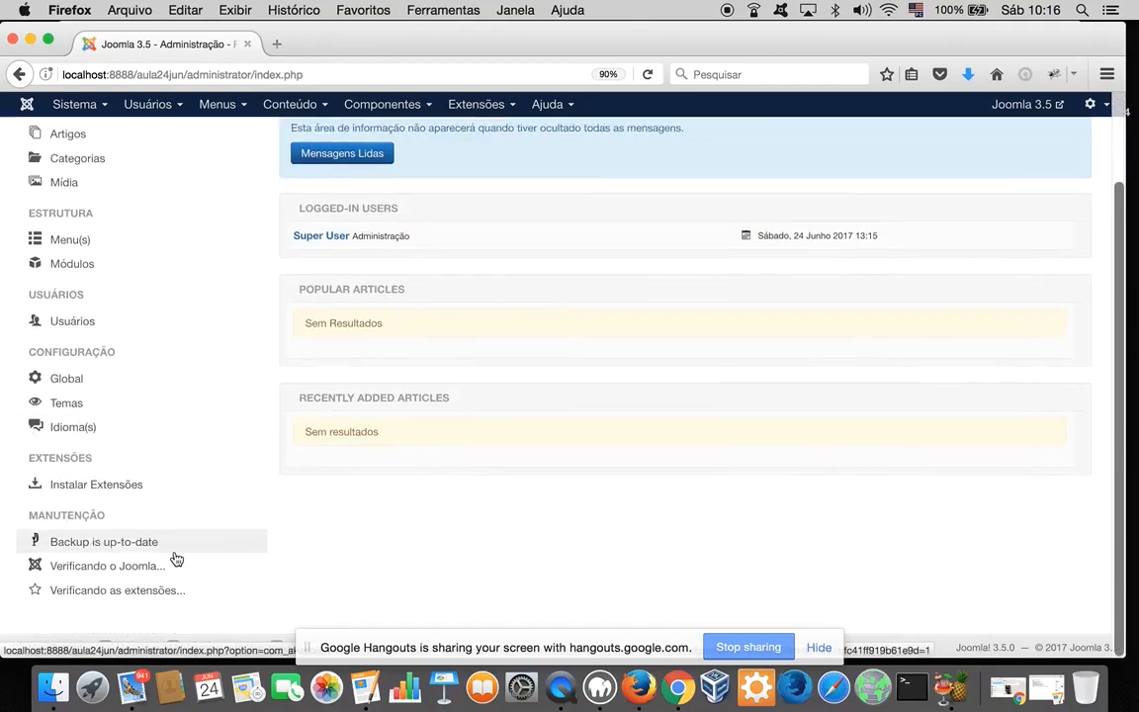
pyautogui.scroll(3, 158, 570)
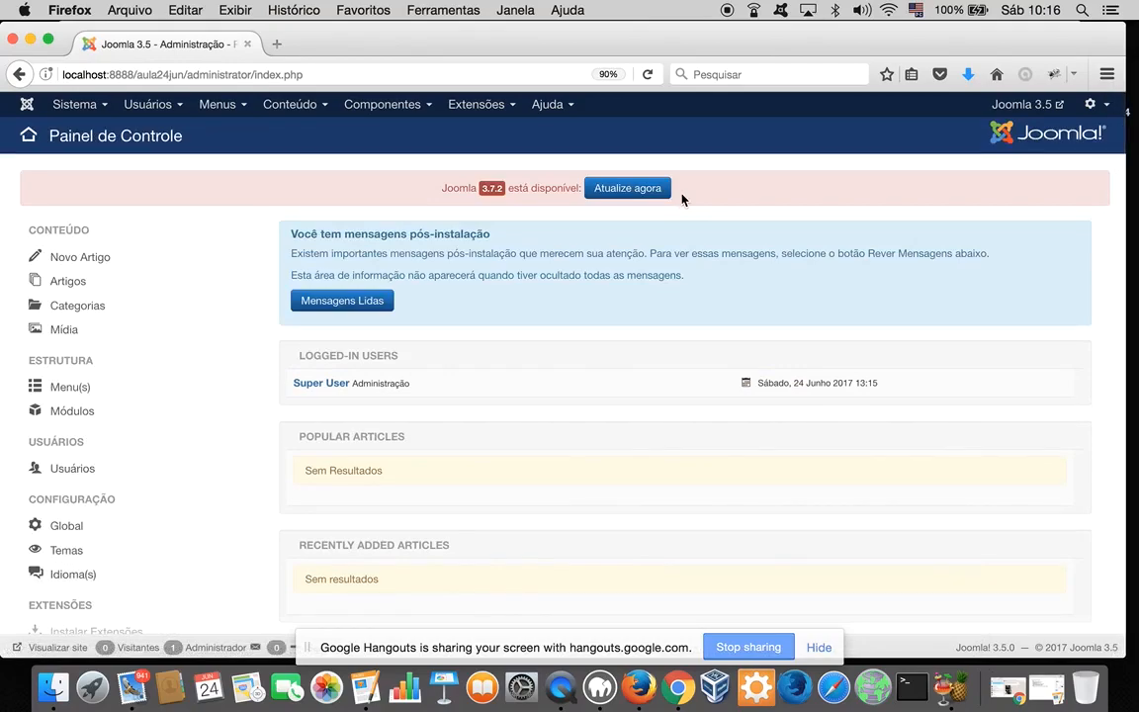
pyautogui.click(629, 193)
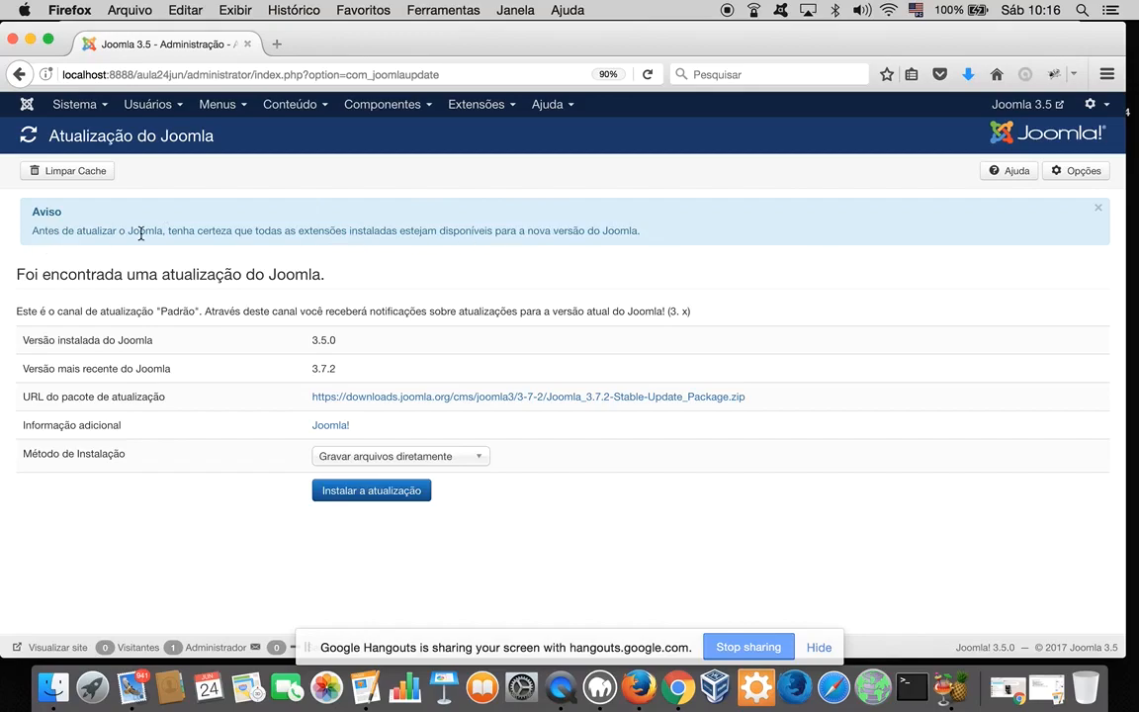
# Compare the installed Joomla version with the latest available version on the update page.
pyautogui.moveTo(312, 343); pyautogui.dragTo(323, 343)
pyautogui.click(323, 342)
pyautogui.moveTo(331, 339); pyautogui.dragTo(311, 373)
pyautogui.moveTo(317, 343); pyautogui.dragTo(313, 371)
pyautogui.click(319, 369)
pyautogui.moveTo(327, 368); pyautogui.dragTo(321, 368)
pyautogui.click(334, 368)
pyautogui.moveTo(334, 368); pyautogui.dragTo(331, 368)
pyautogui.click(313, 339)
pyautogui.moveTo(313, 338); pyautogui.dragTo(317, 367)
pyautogui.click(319, 337)
pyautogui.moveTo(314, 368); pyautogui.dragTo(327, 368)
pyautogui.moveTo(313, 340); pyautogui.dragTo(319, 341)
# Download Joomla_3.7.2-Stable-Update_Package.zip from the update package URL, saving the file, and check its download progress.
pyautogui.click(414, 401)
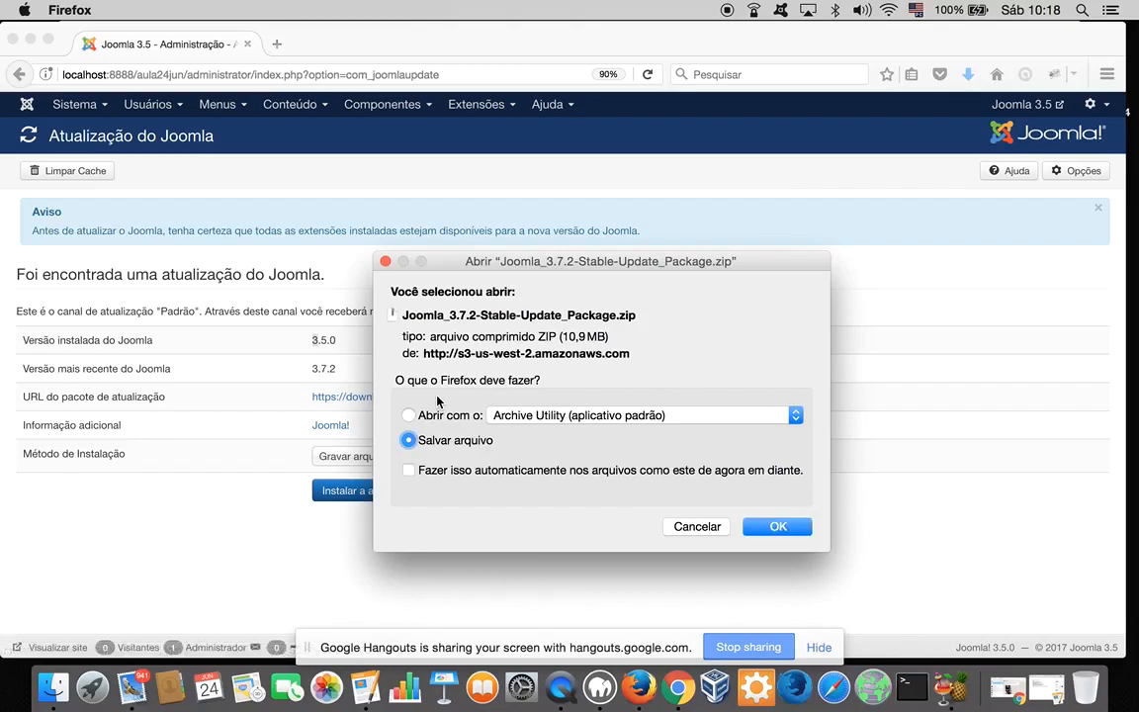
pyautogui.click(780, 529)
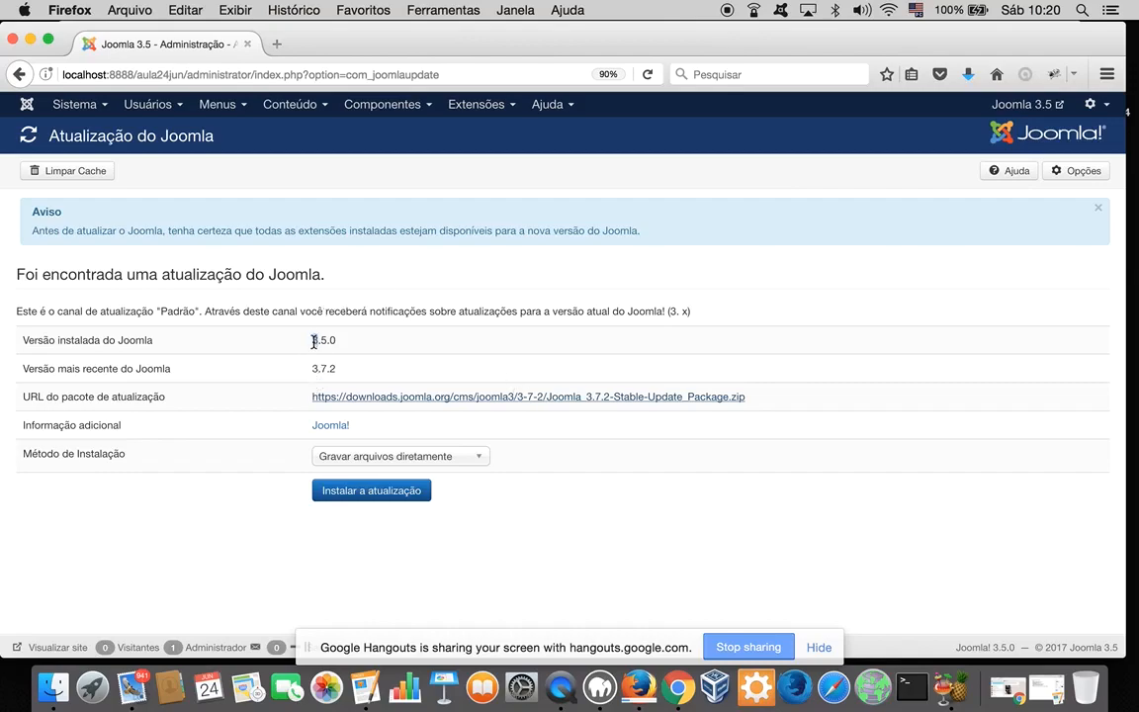
pyautogui.moveTo(312, 341); pyautogui.dragTo(326, 371)
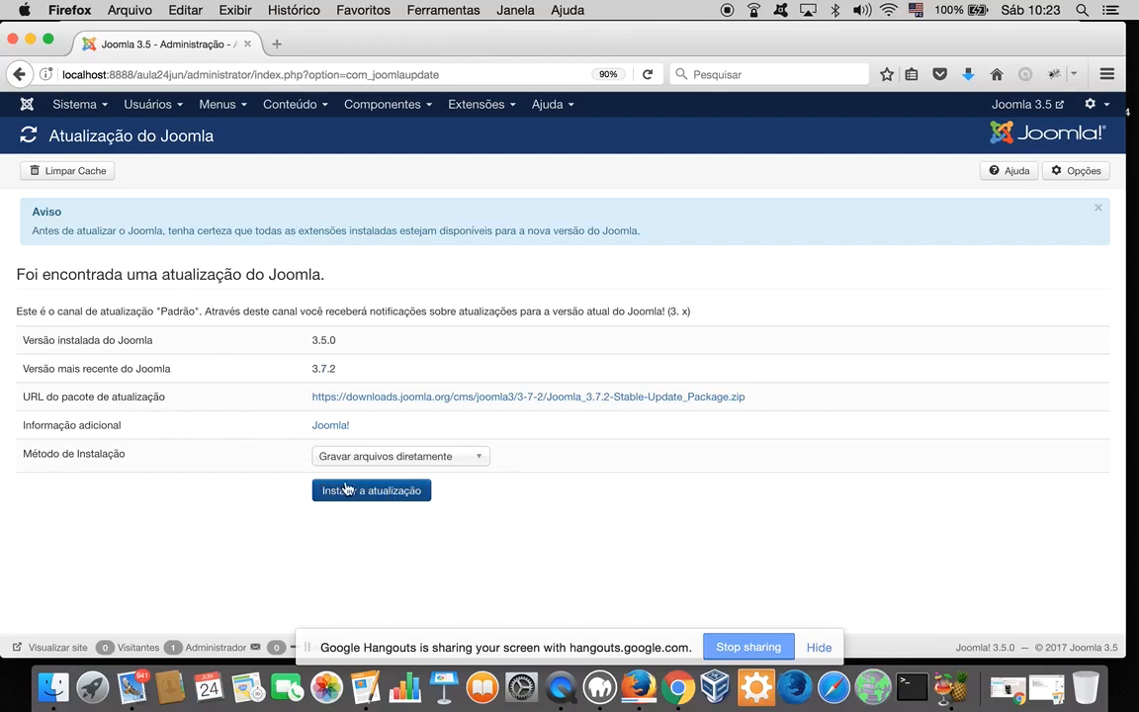
pyautogui.click(969, 75)
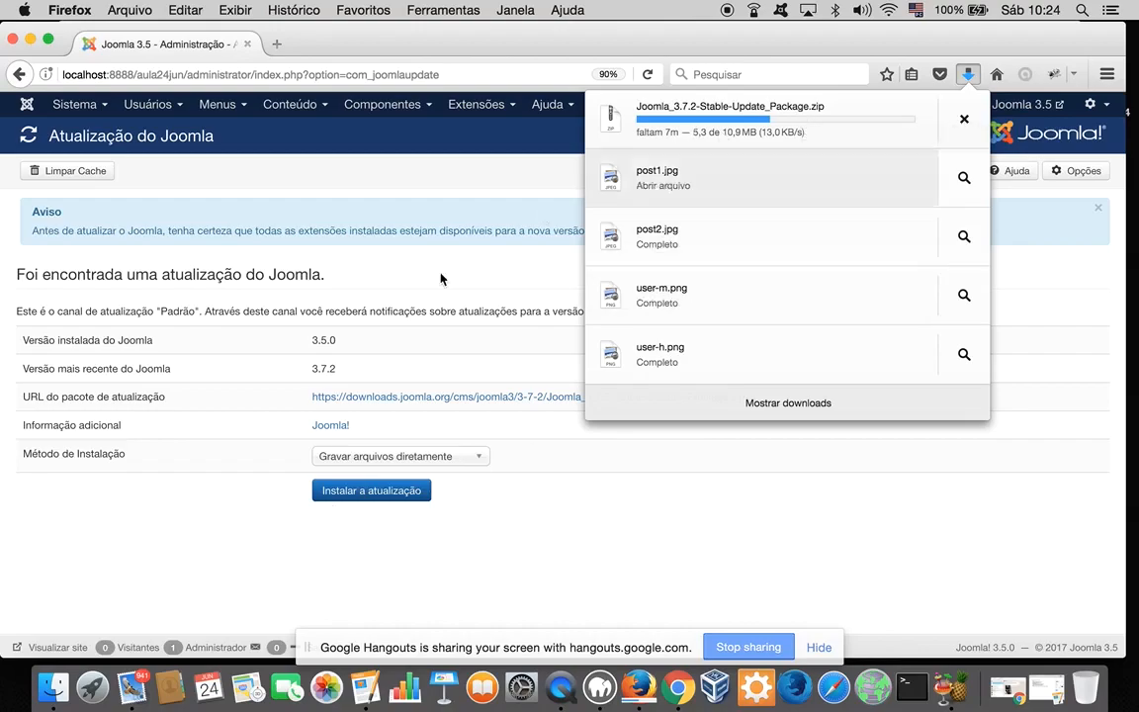
pyautogui.click(100, 551)
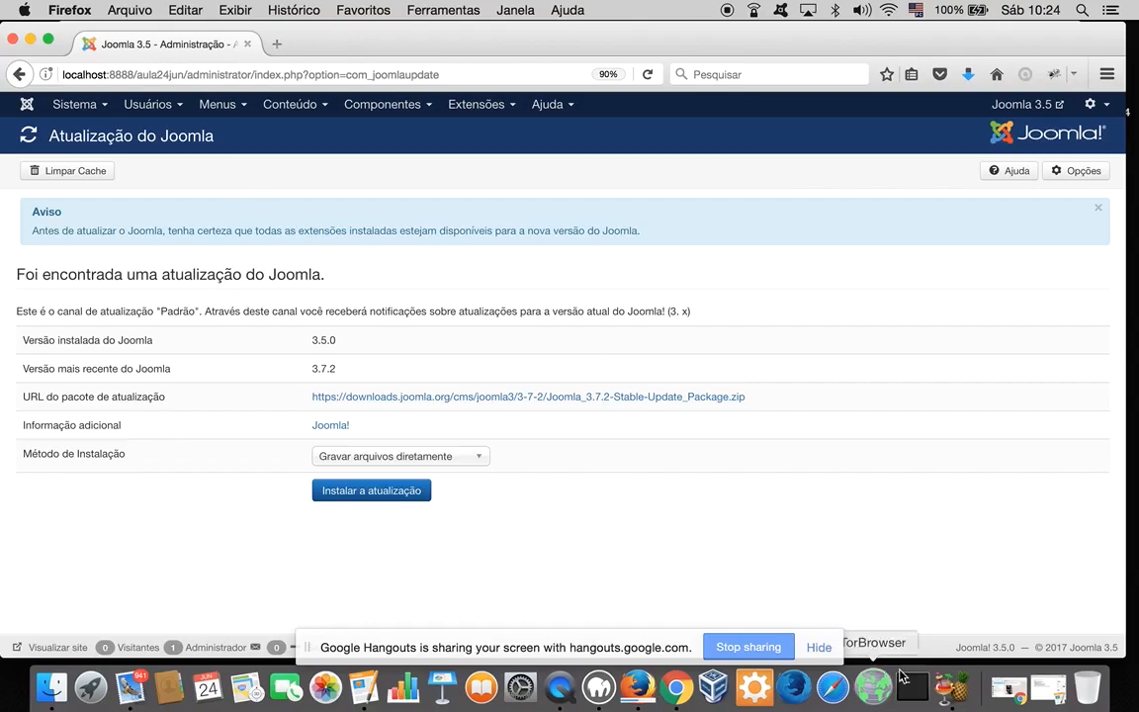
# Switch to Pages to view the "Módulo 2 - Configuração e Atualização" outline, and minimize the document.
pyautogui.click(1048, 684)
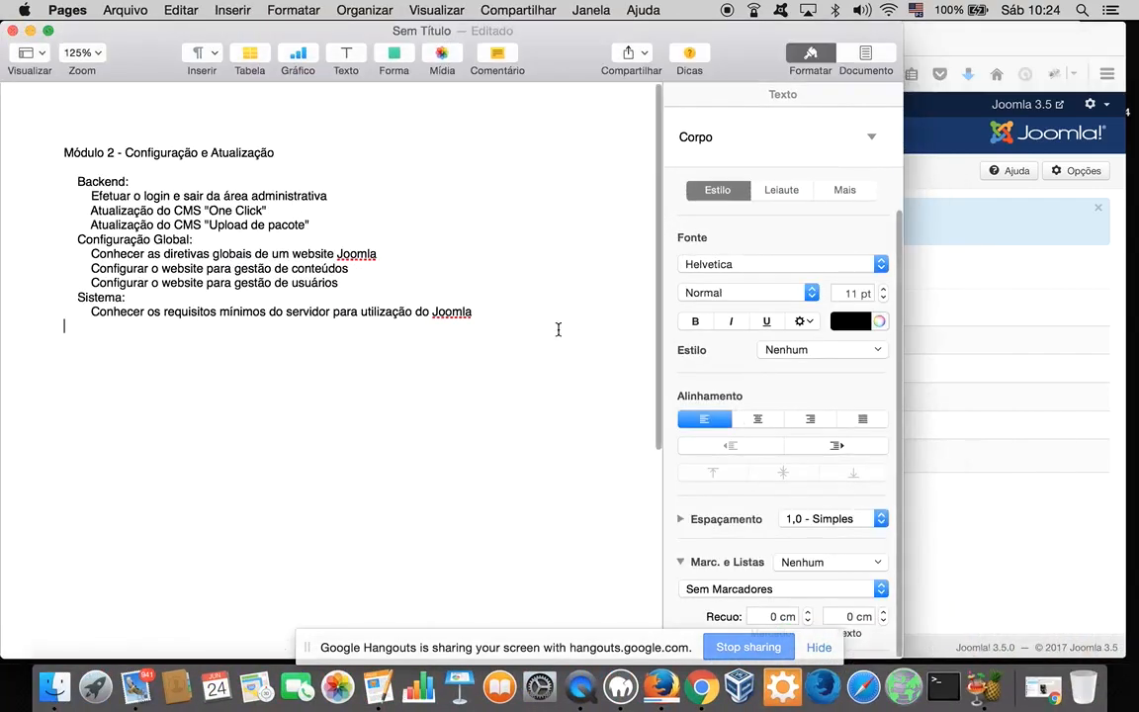
pyautogui.click(30, 32)
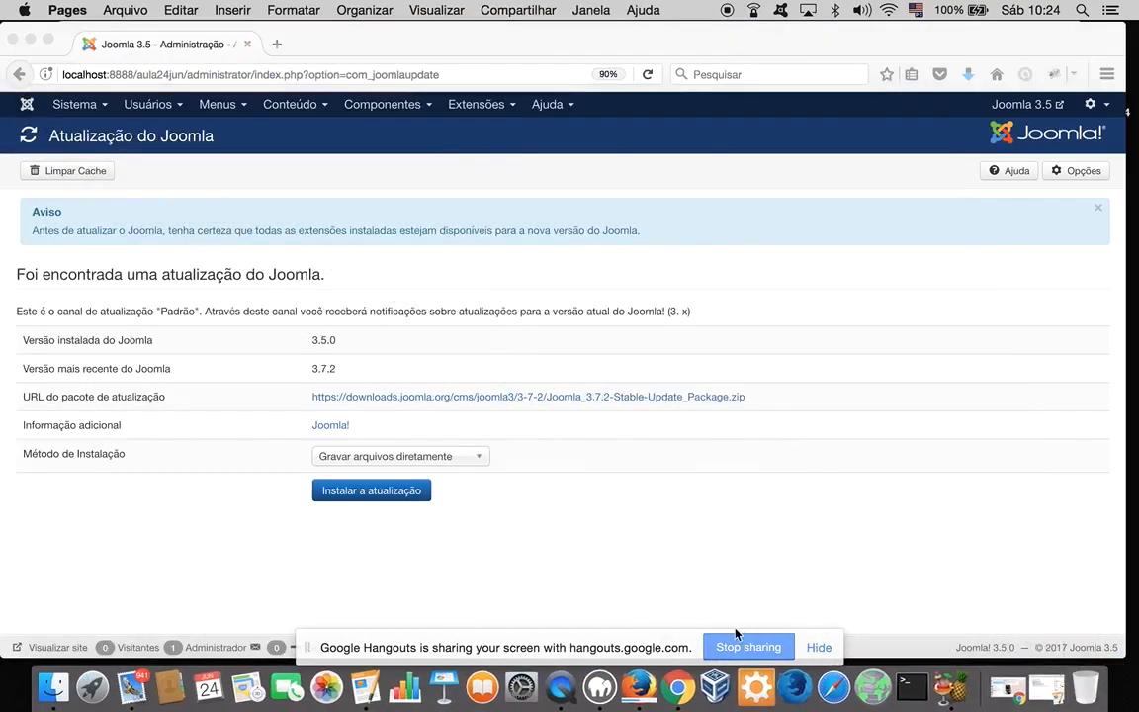
# Switch to the Hangouts video call and stop sharing the entire screen.
pyautogui.click(656, 647)
pyautogui.moveTo(1013, 145)
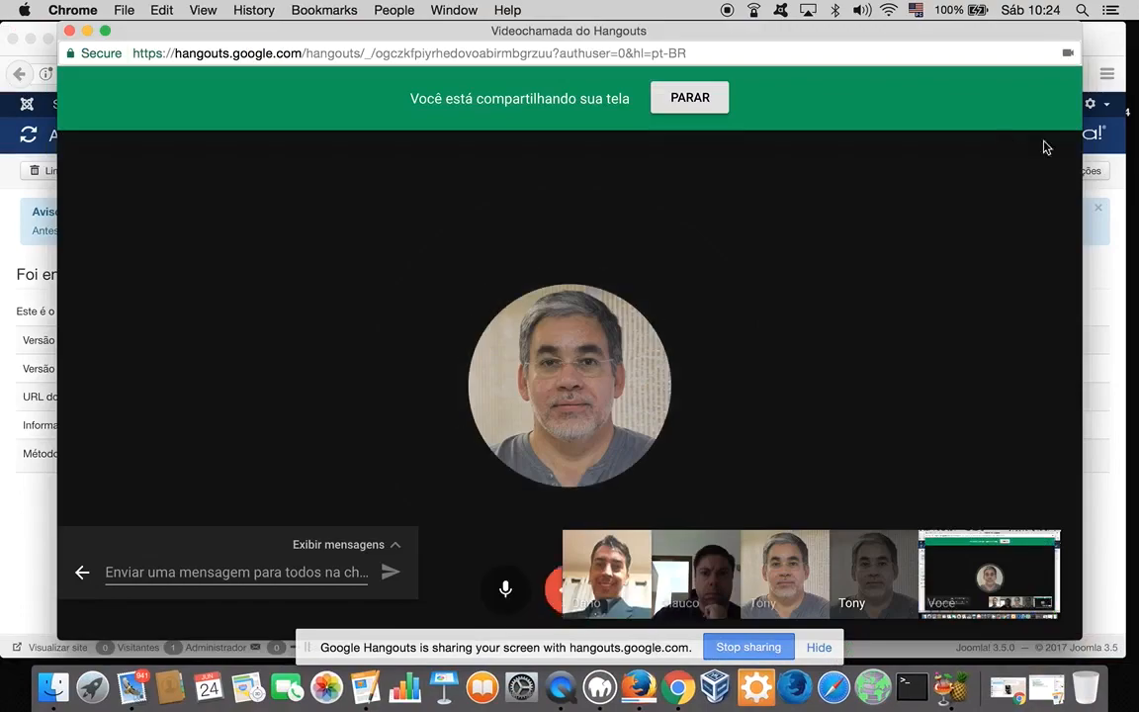
pyautogui.click(1036, 176)
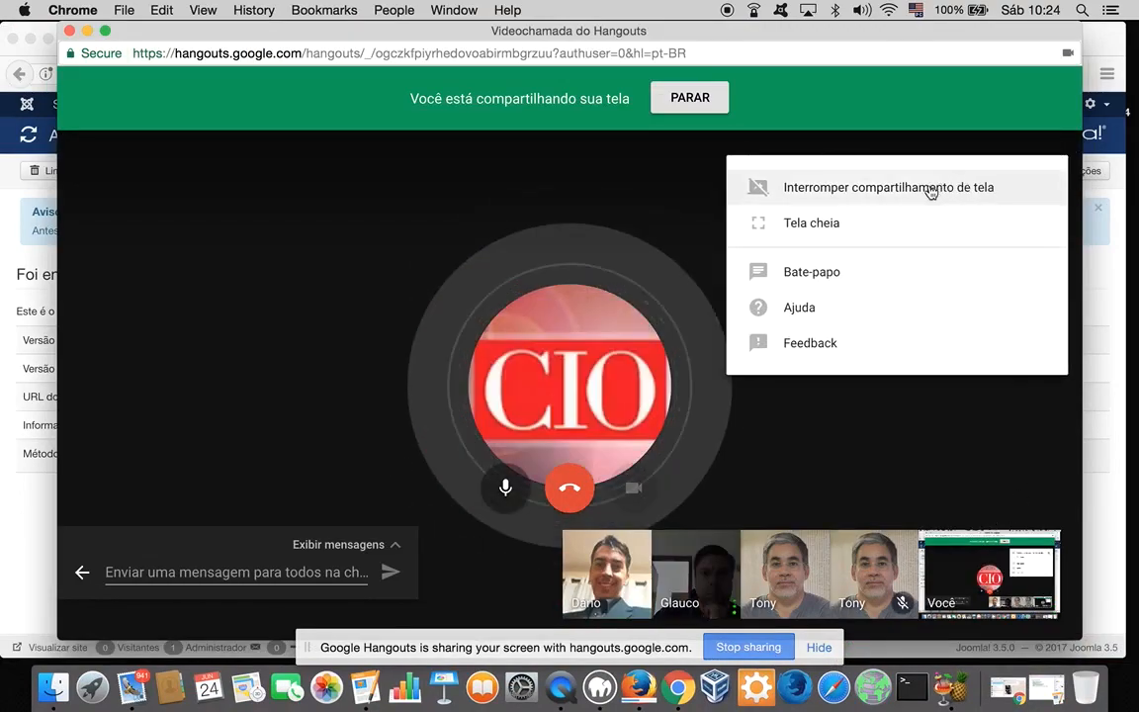
pyautogui.click(931, 188)
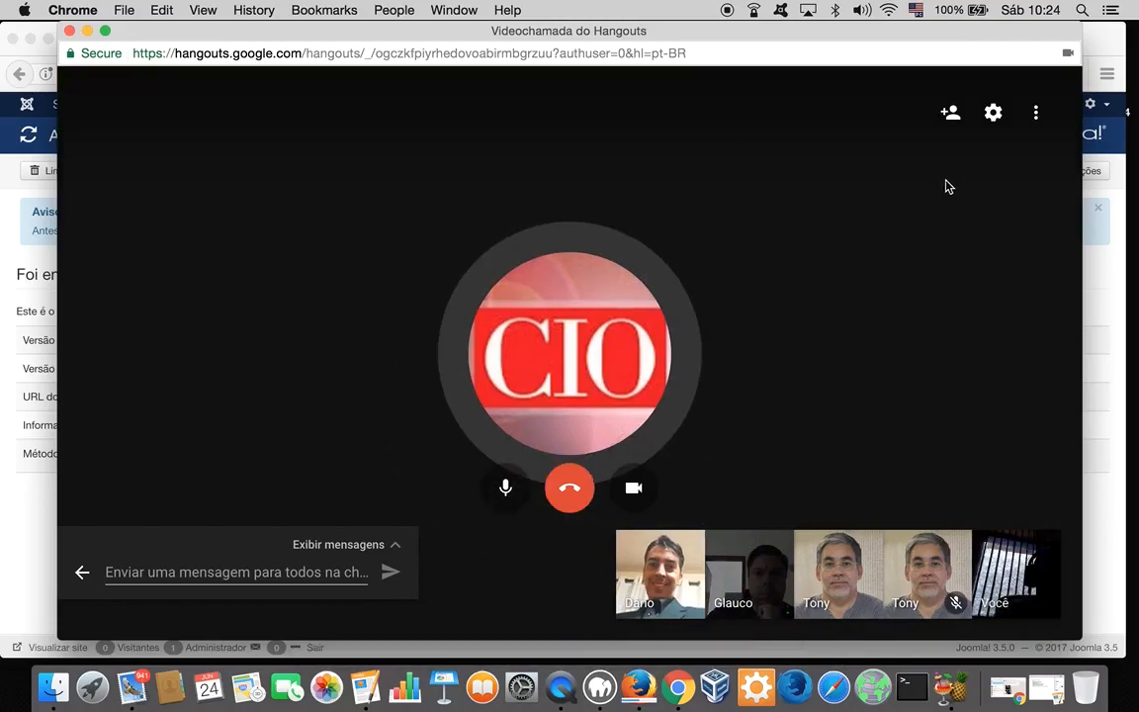
# Share only the Joomla 3.5 administration application window in the Hangouts call and return to that window.
pyautogui.click(1035, 115)
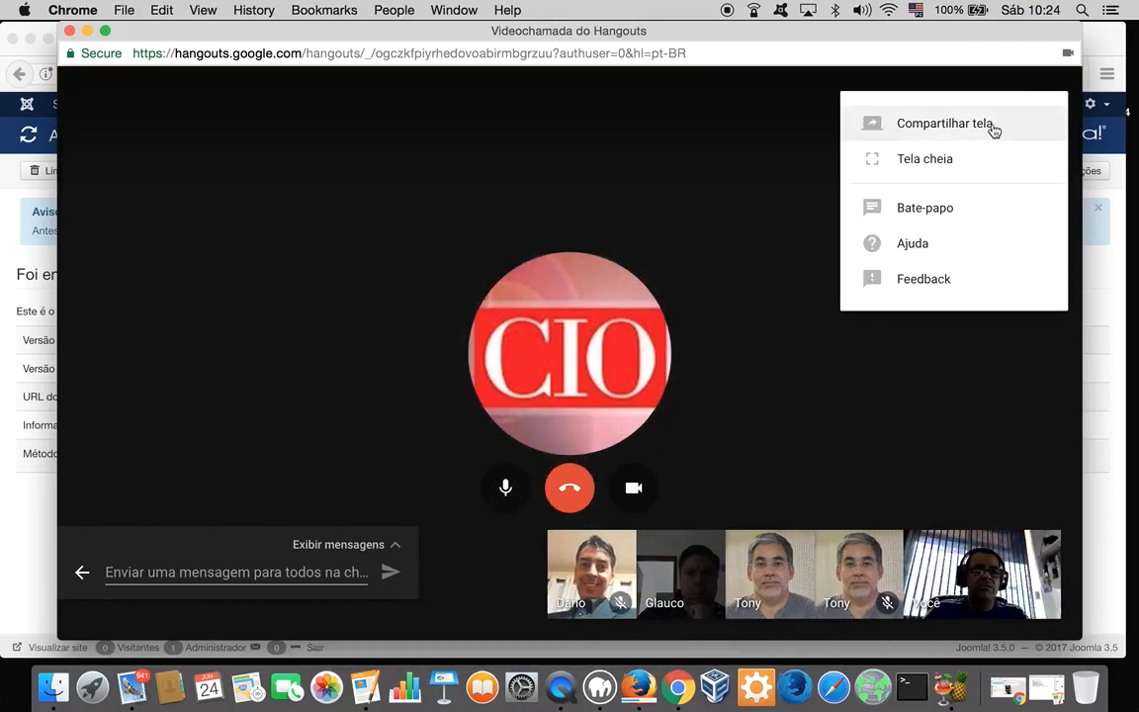
pyautogui.click(992, 125)
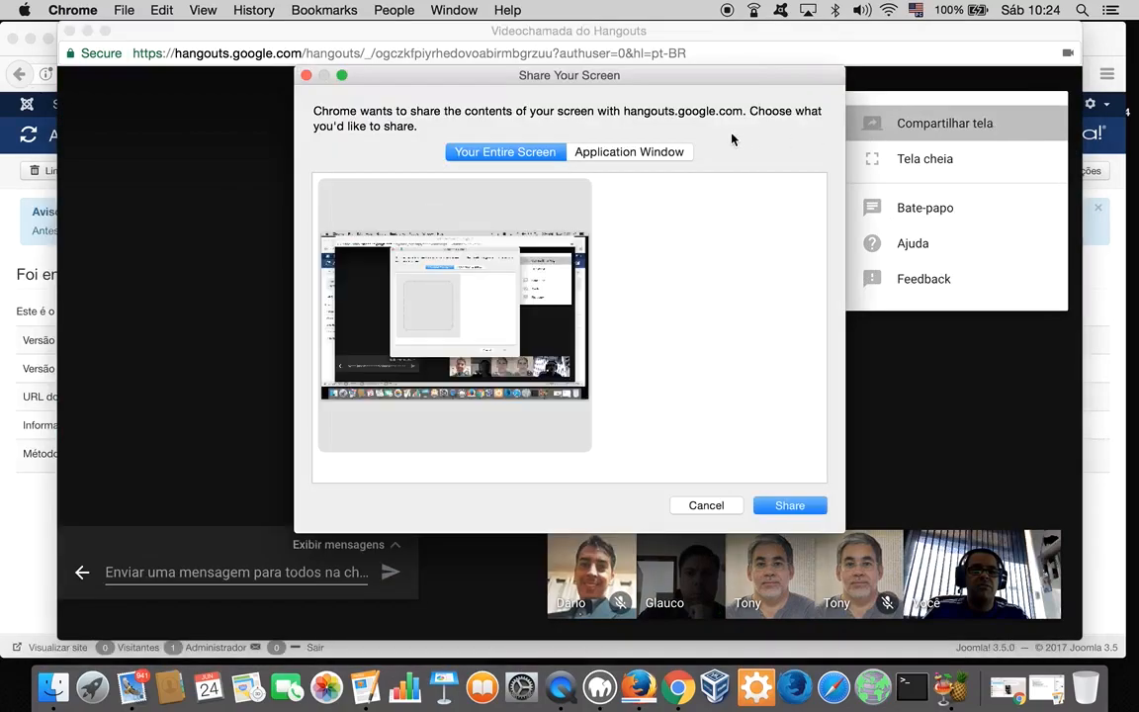
pyautogui.click(629, 151)
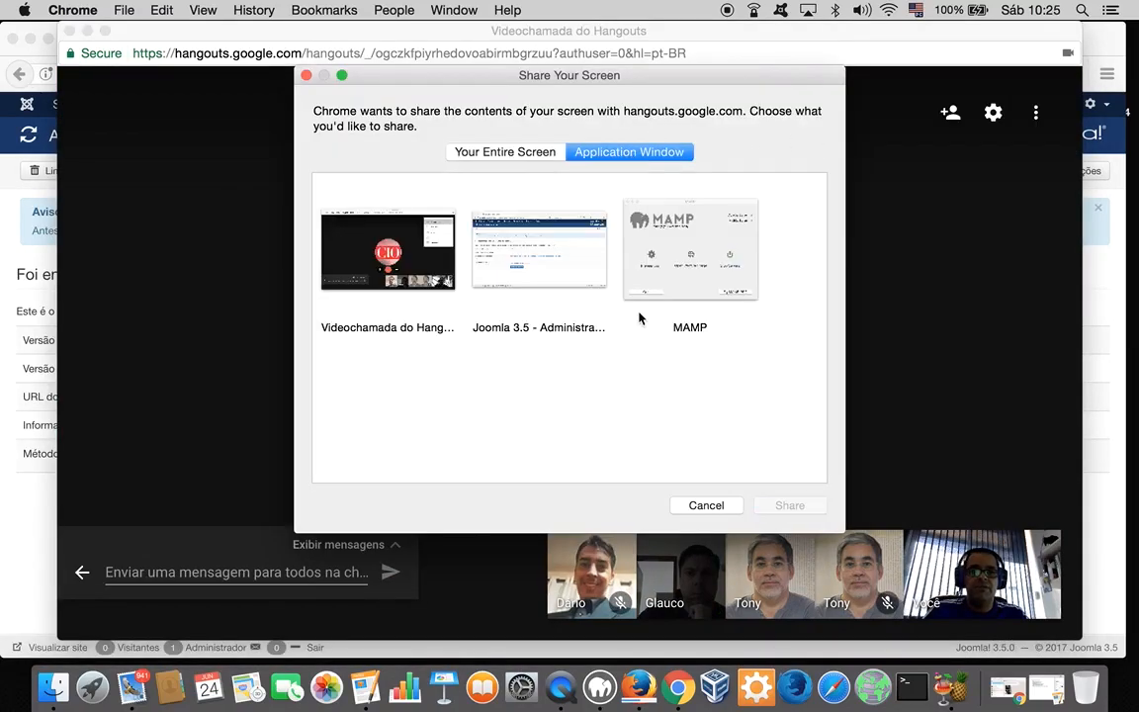
pyautogui.click(542, 269)
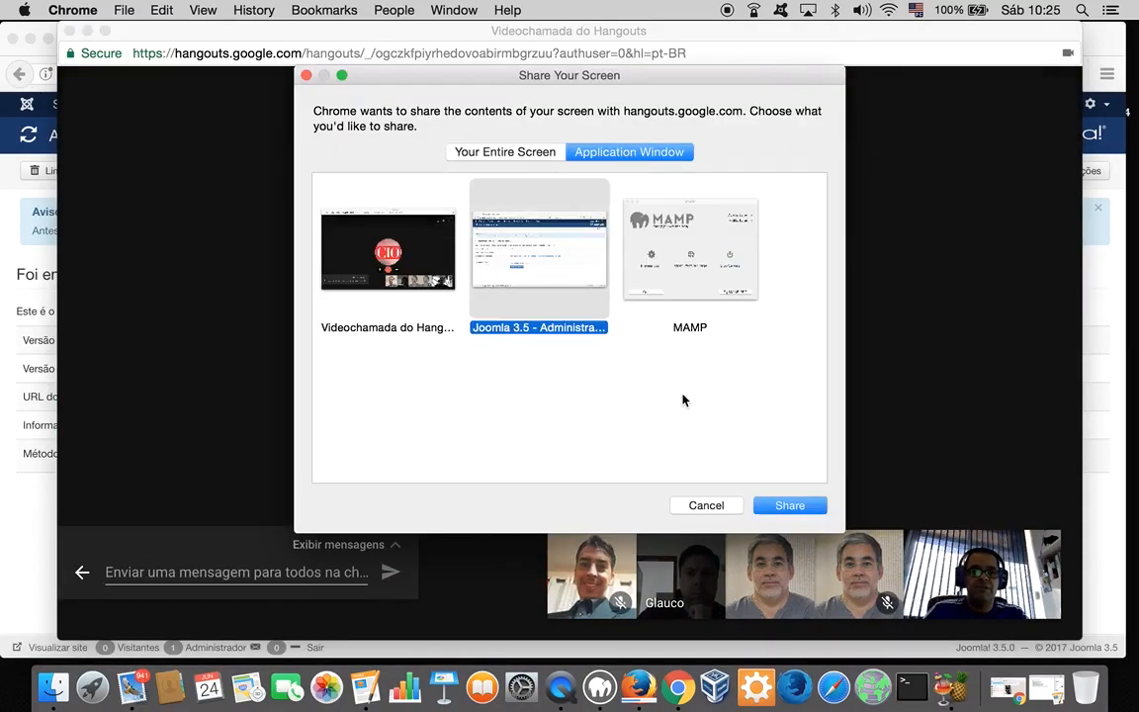
pyautogui.click(791, 506)
pyautogui.click(8, 534)
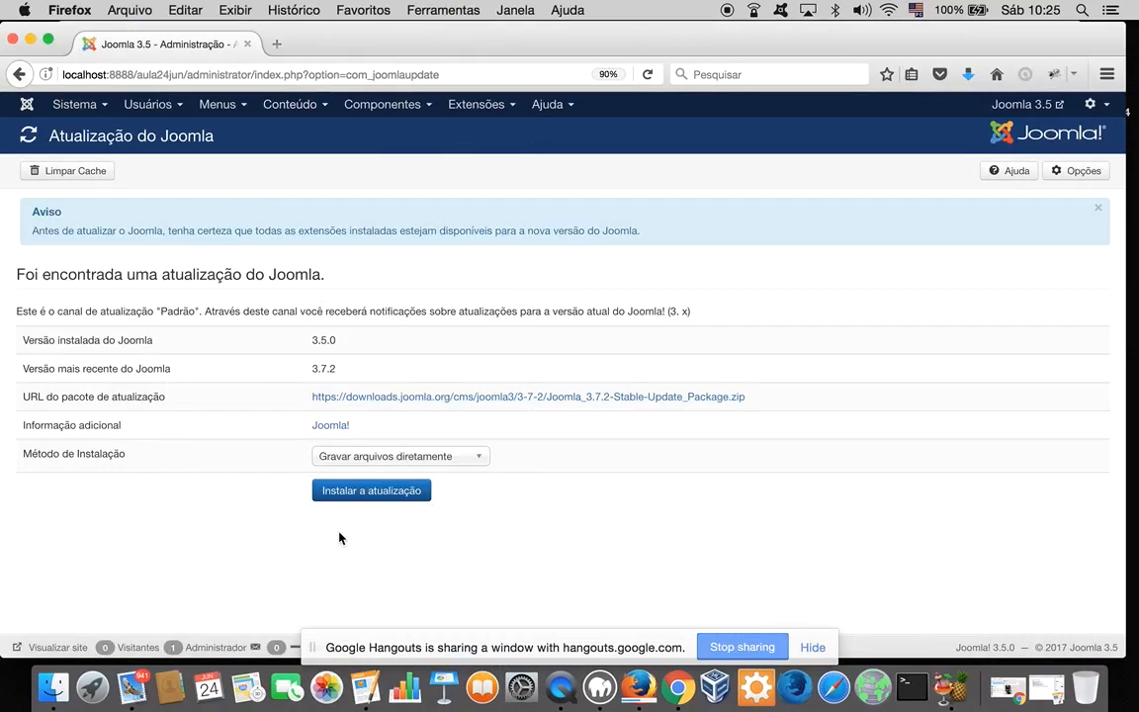
# Check the screen-sharing options in the Hangouts call and return to the Joomla update page.
pyautogui.scroll(-1, 872, 387)
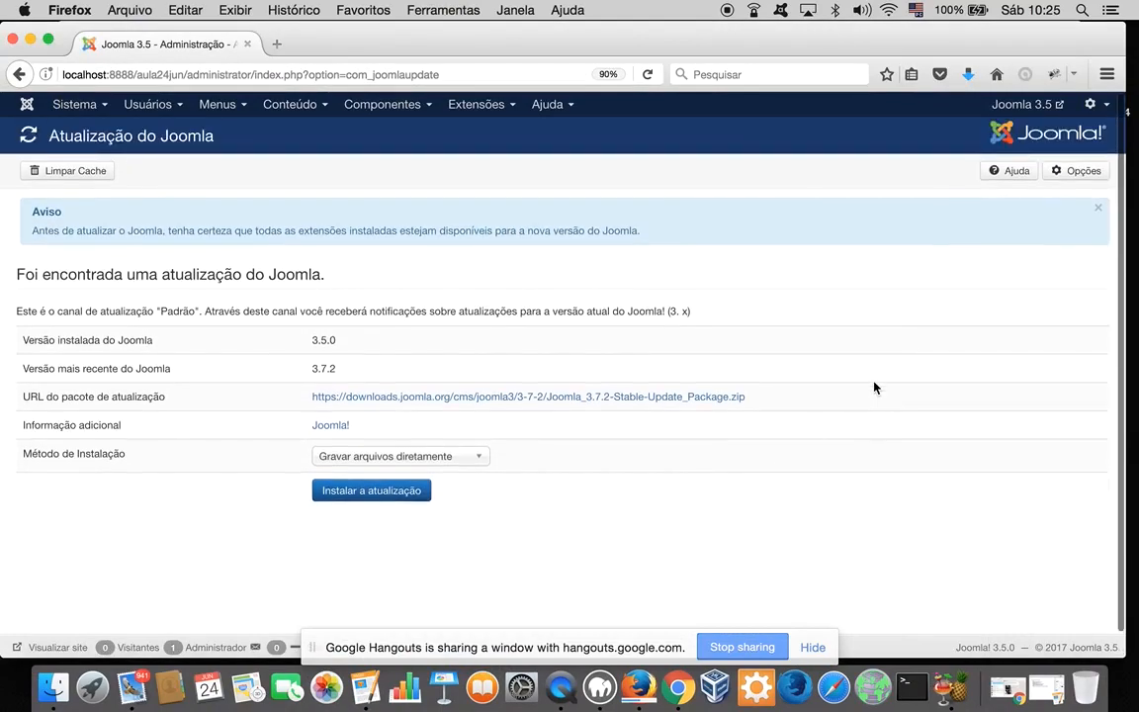
pyautogui.scroll(1, 874, 388)
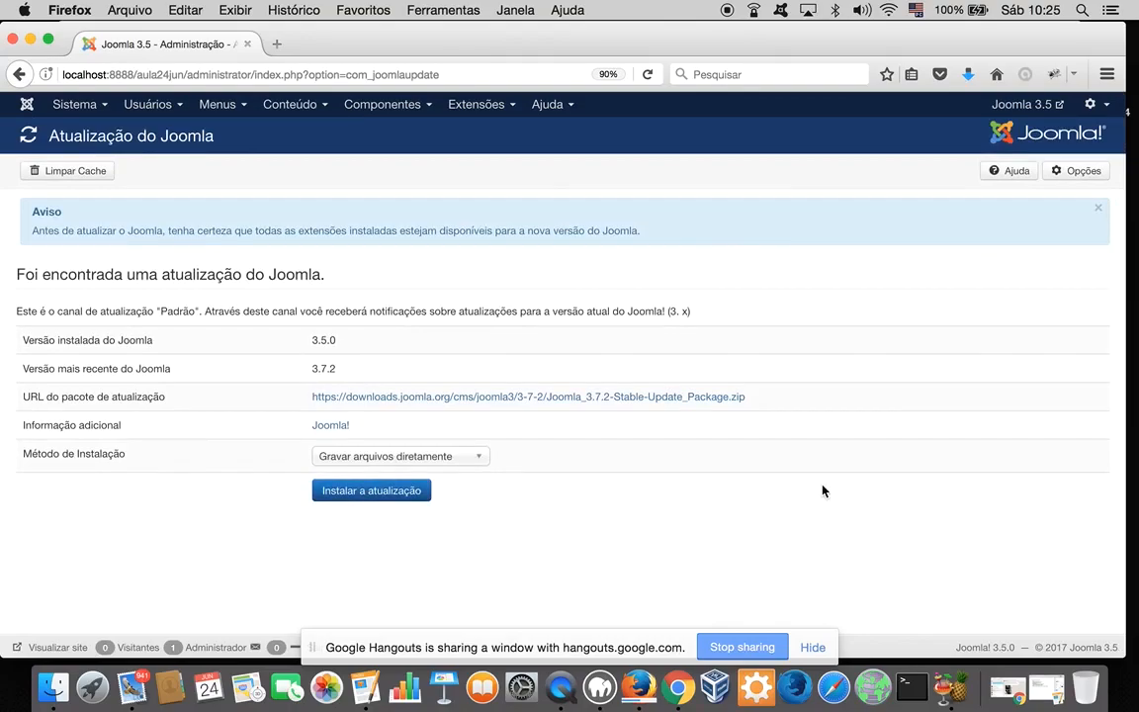
pyautogui.click(448, 647)
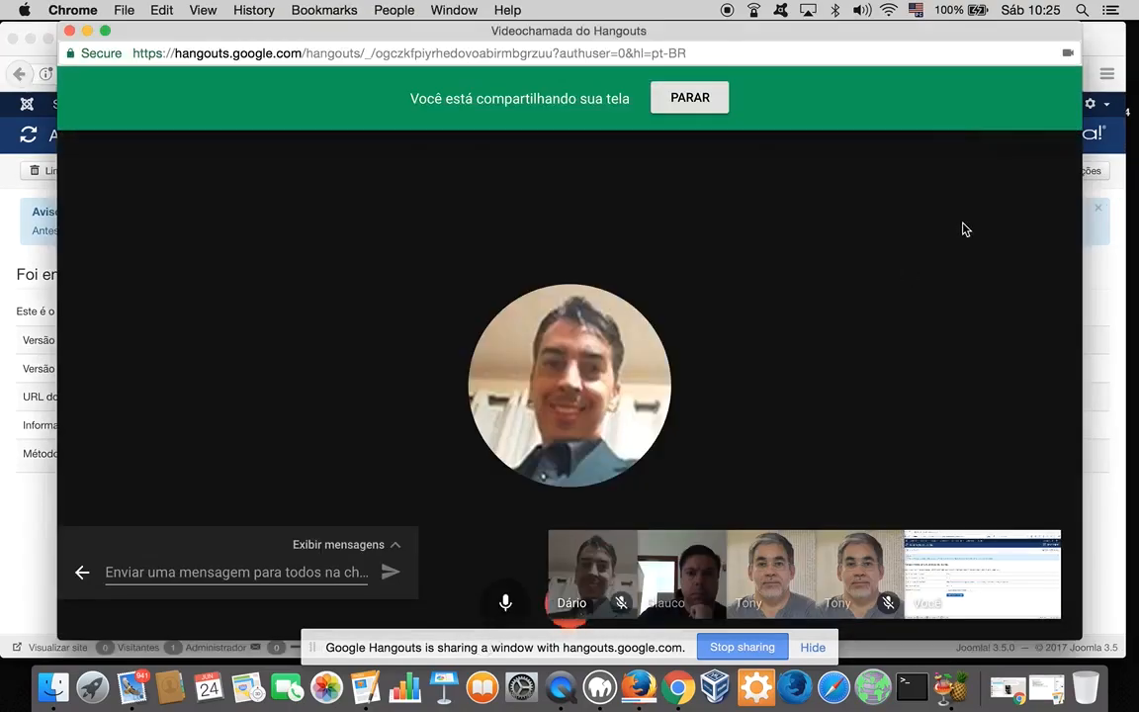
pyautogui.click(1039, 180)
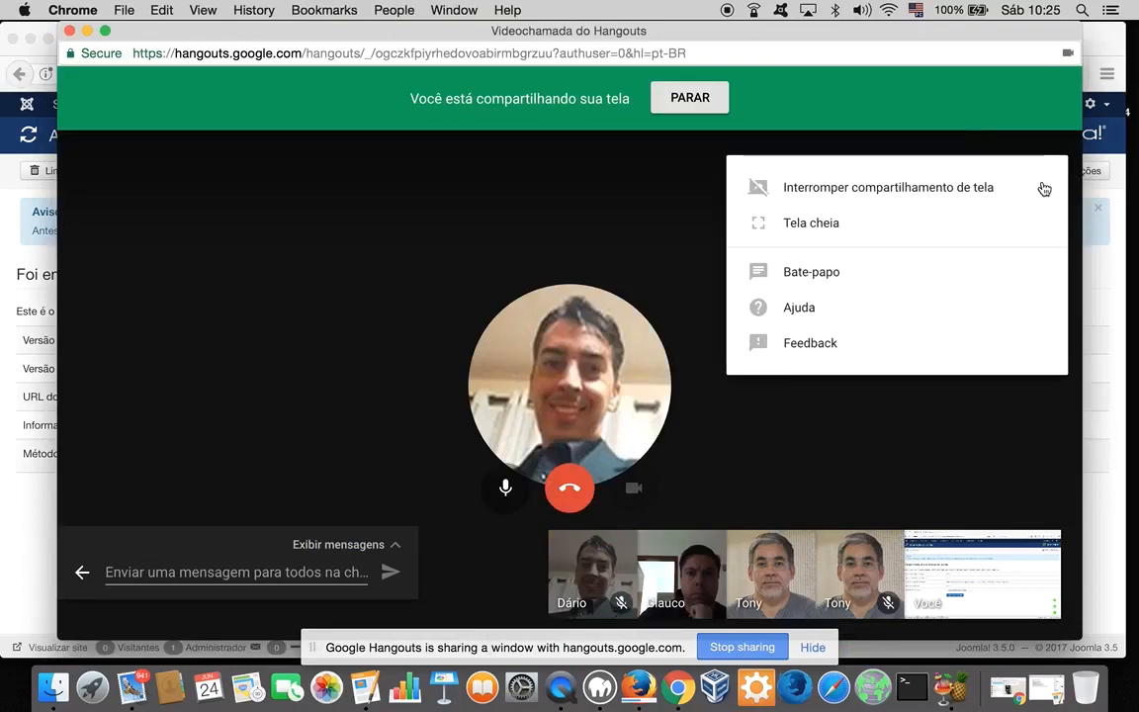
pyautogui.click(26, 470)
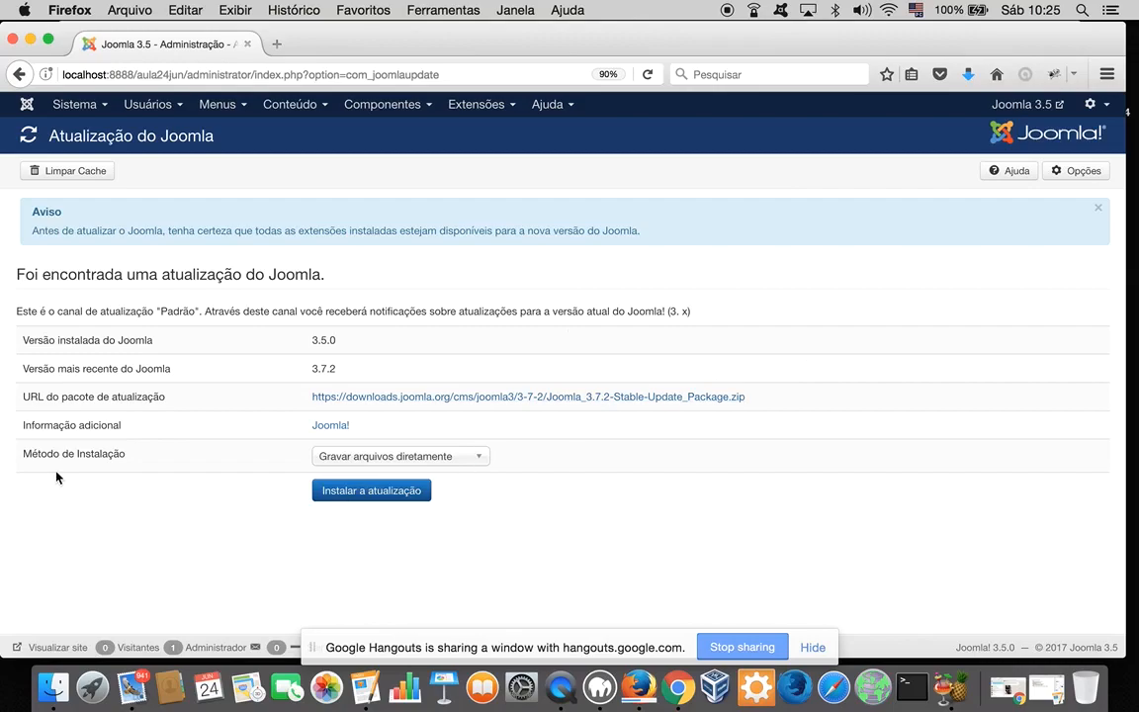
# Review the available installation methods for the Joomla update without changing the selection.
pyautogui.click(484, 458)
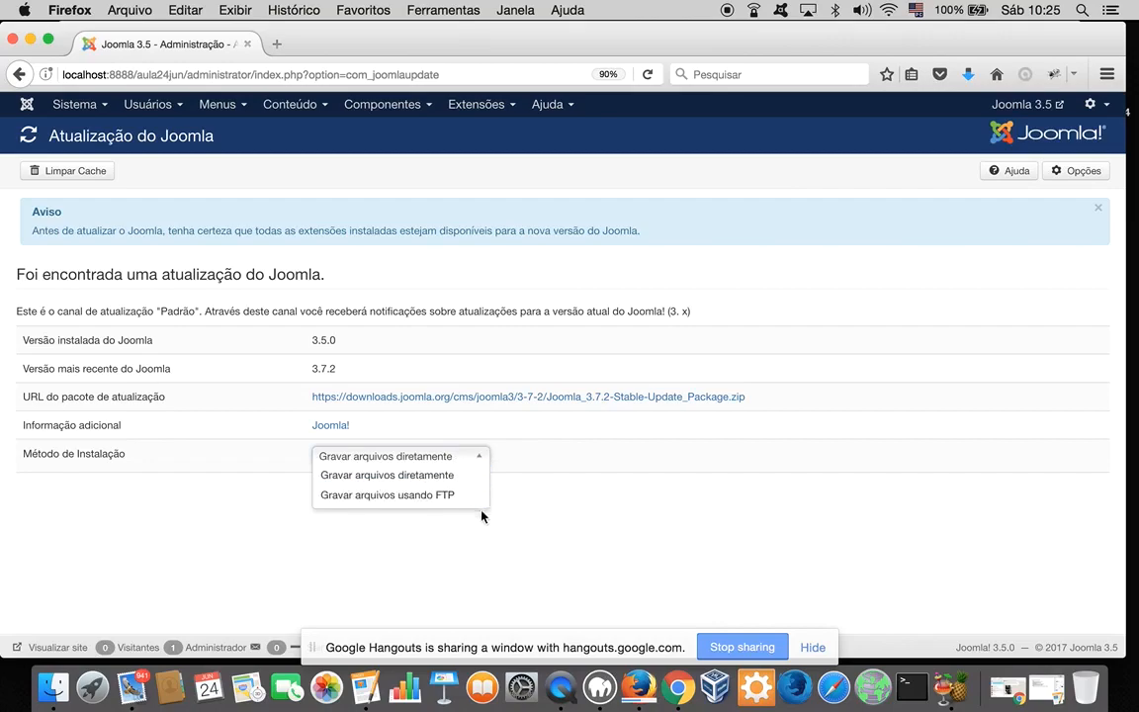
pyautogui.click(598, 525)
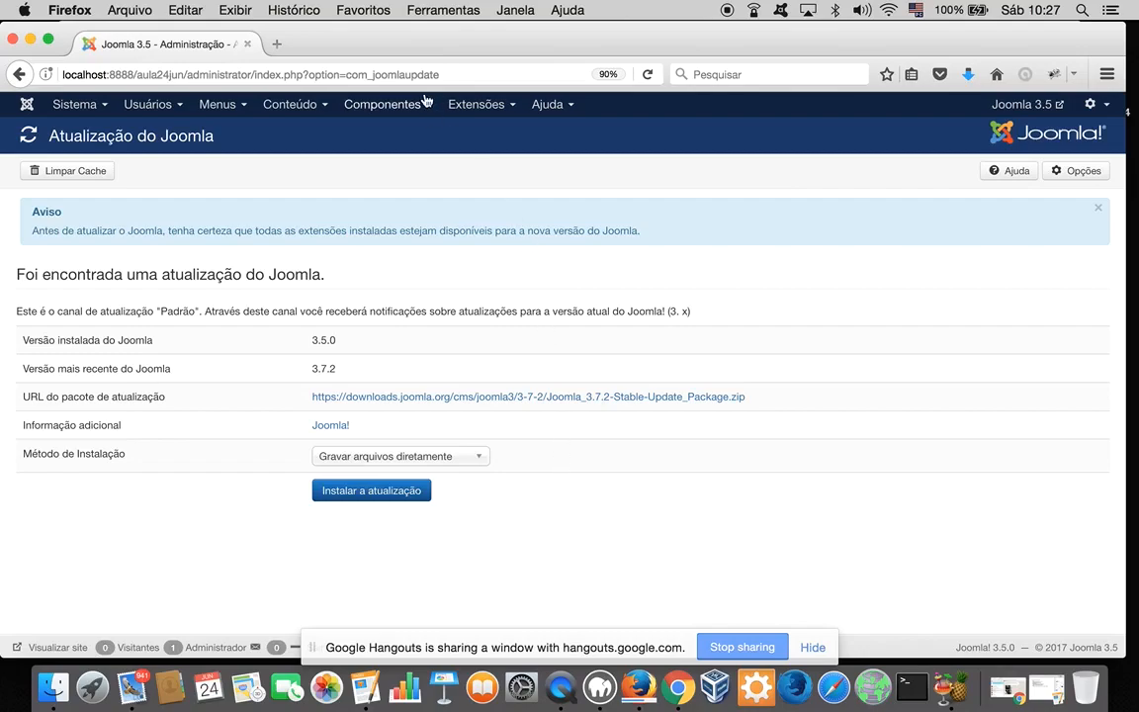
# Open the template styles list, view the "isis - Default" administrator style, and close it without changes.
pyautogui.click(475, 108)
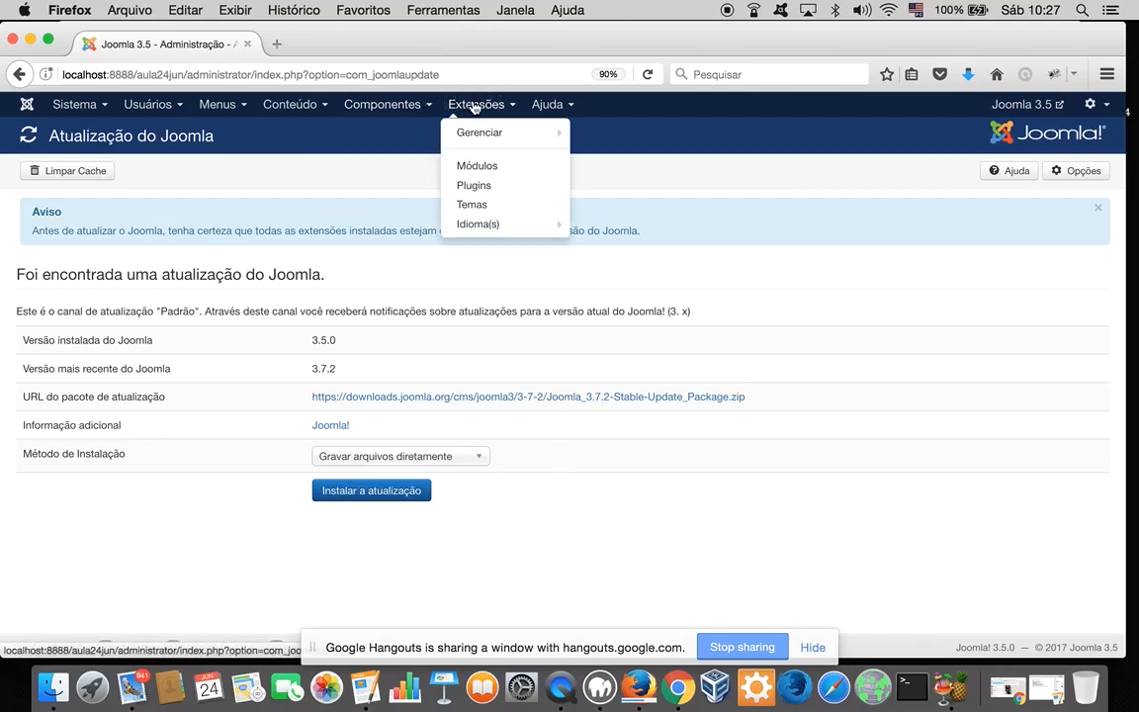
pyautogui.click(472, 209)
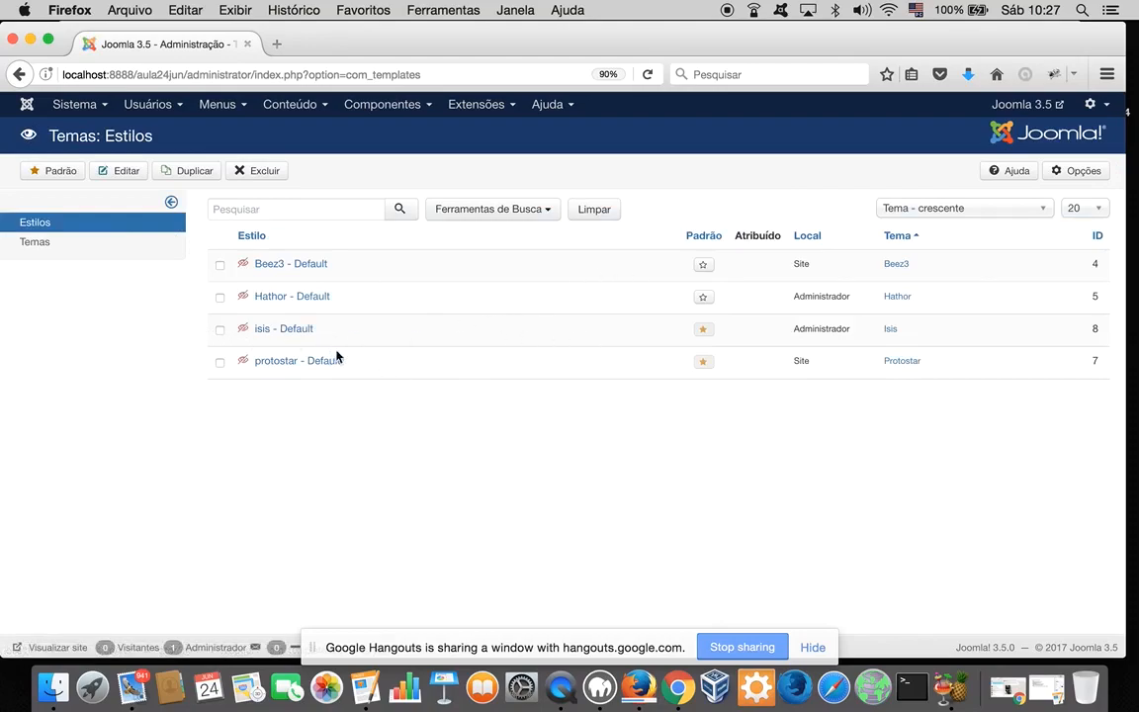
pyautogui.click(276, 330)
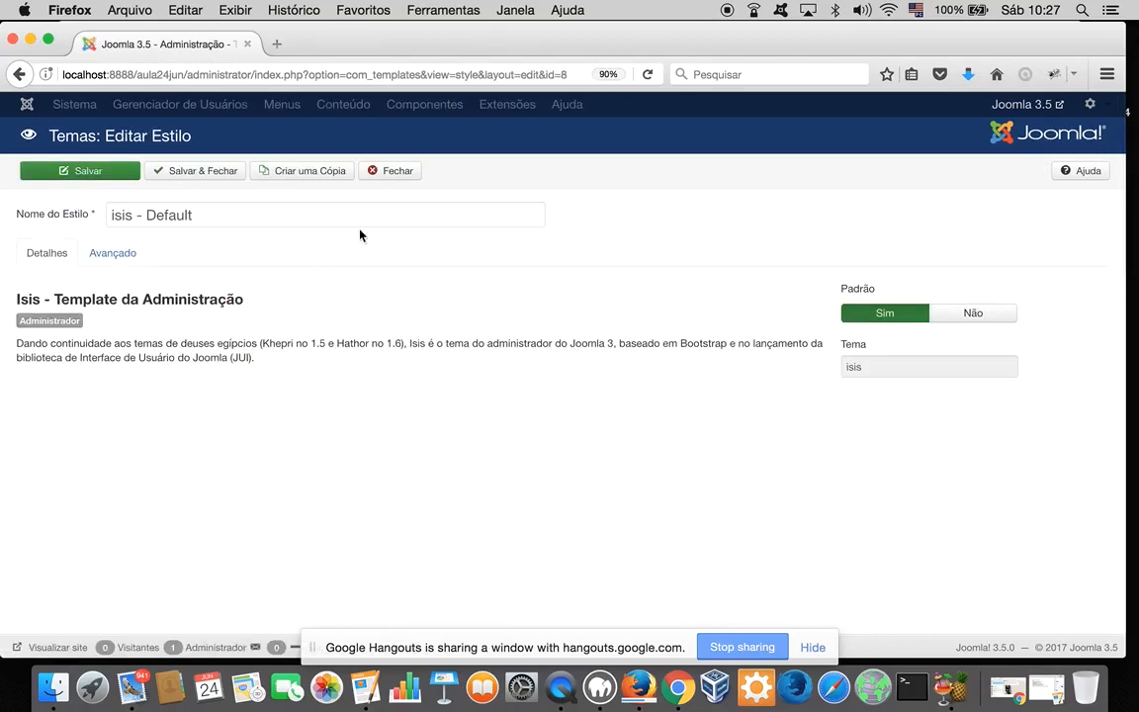
pyautogui.click(389, 173)
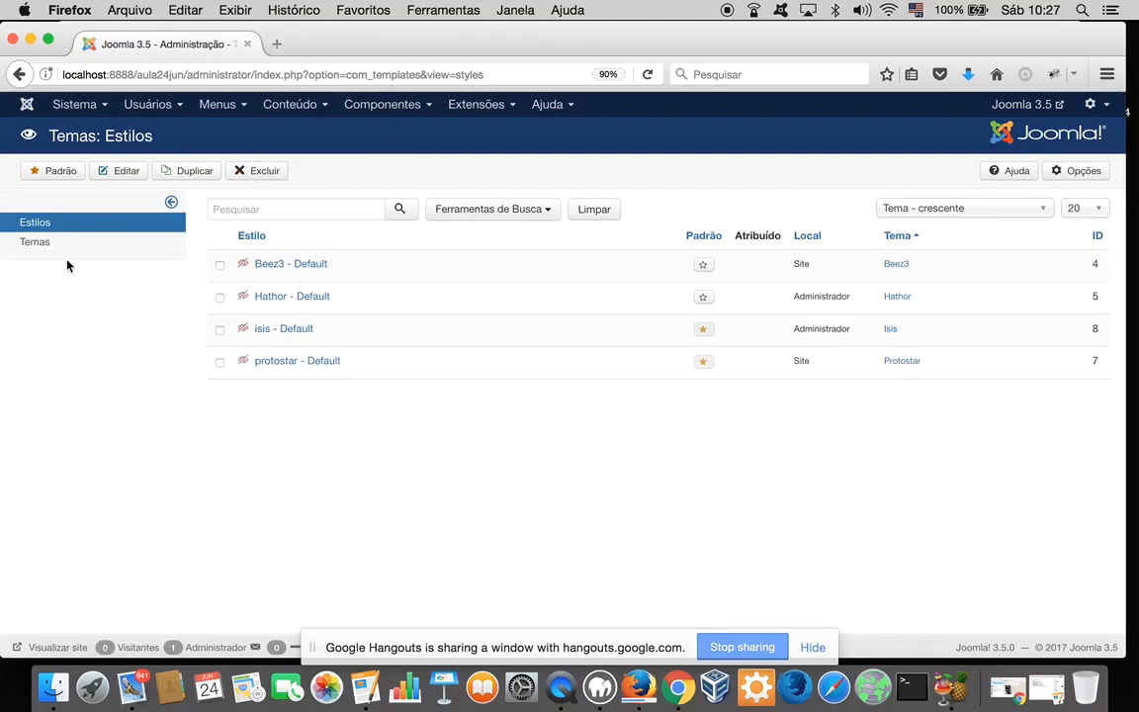
# Open the Isis administrator template's details and files, and load component.php in the editor.
pyautogui.click(37, 243)
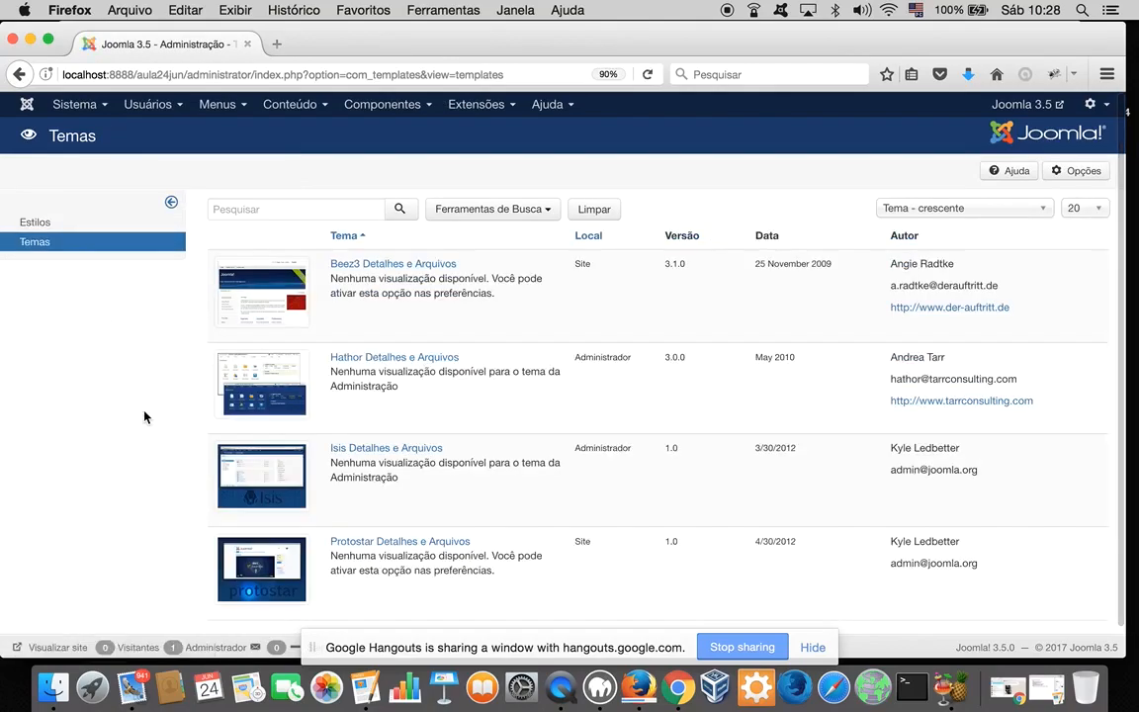
pyautogui.click(409, 451)
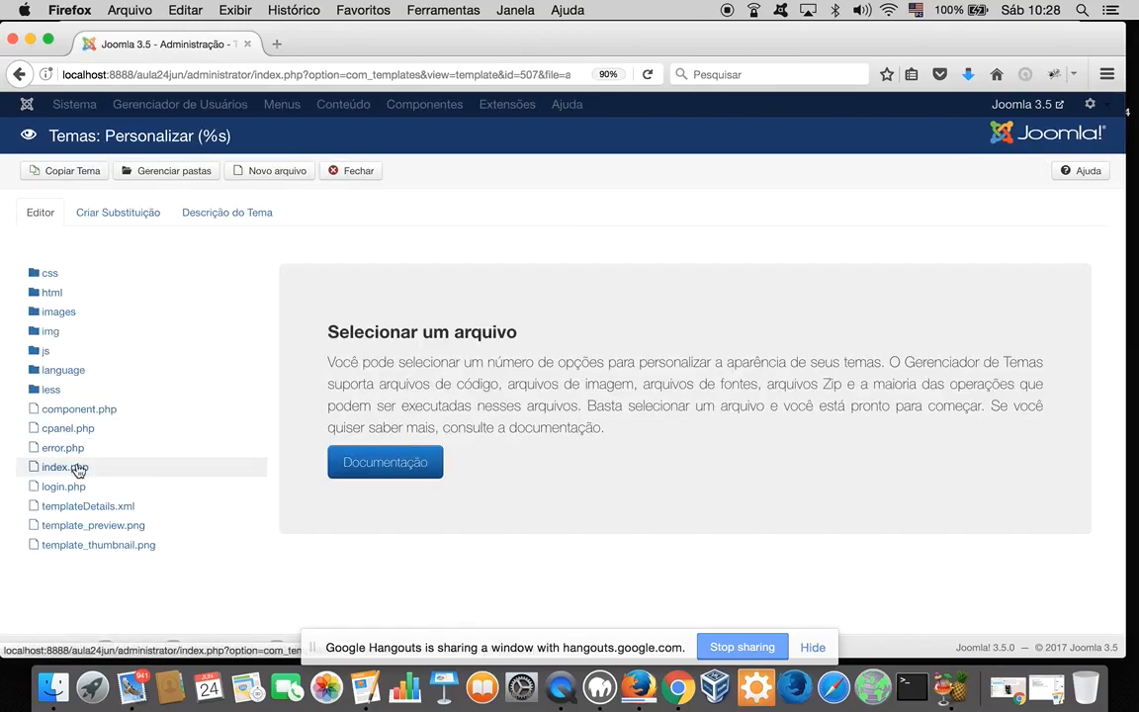
pyautogui.click(77, 410)
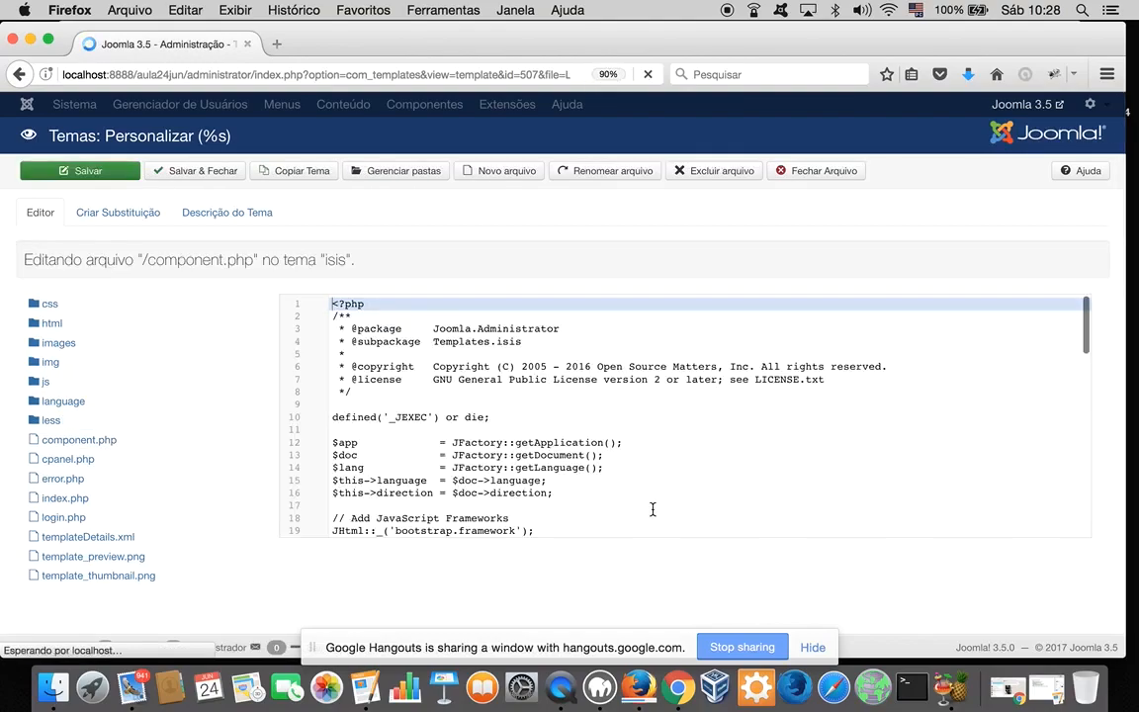
# Comment out the jdoc message include in the body of component.php with <!-- and -->, then save and close the file.
pyautogui.scroll(-4, 653, 504)
pyautogui.scroll(-15, 652, 481)
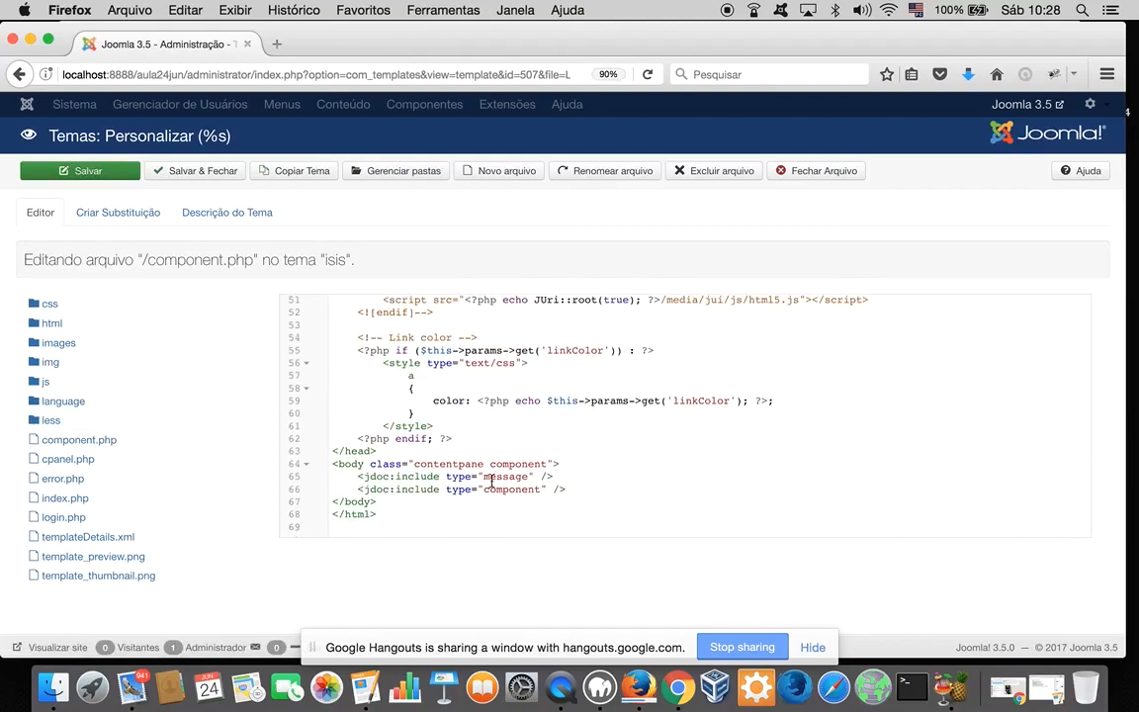
pyautogui.click(356, 477)
pyautogui.write('<')
pyautogui.write('!--')
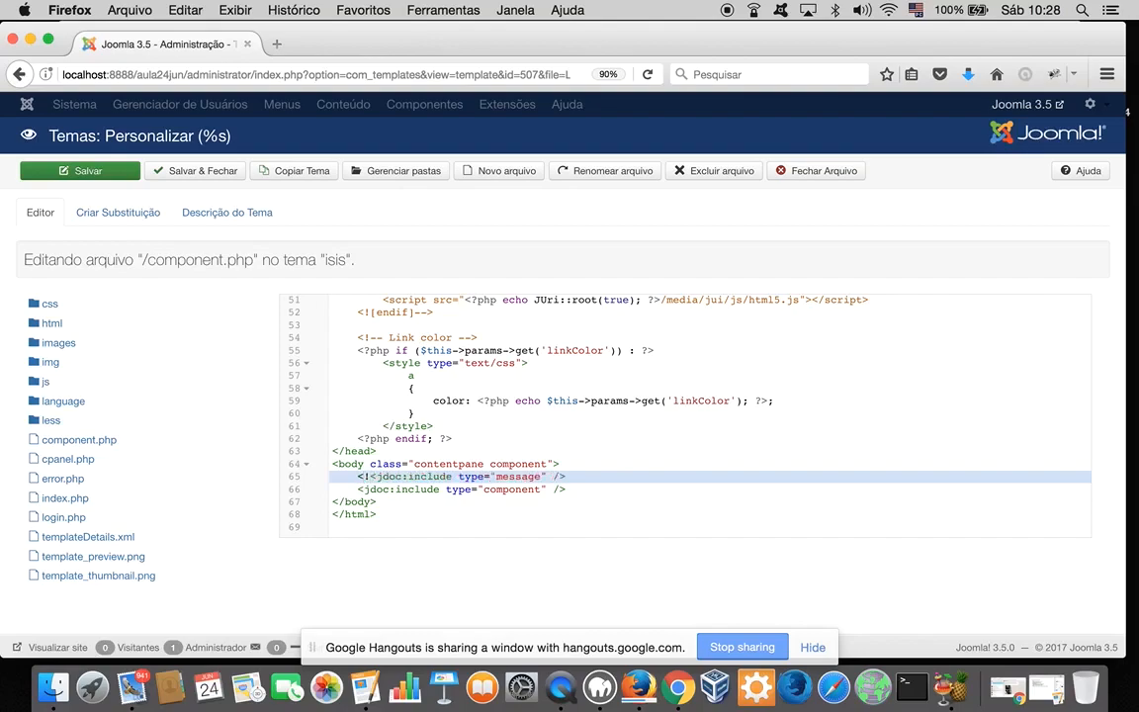
pyautogui.click(585, 477)
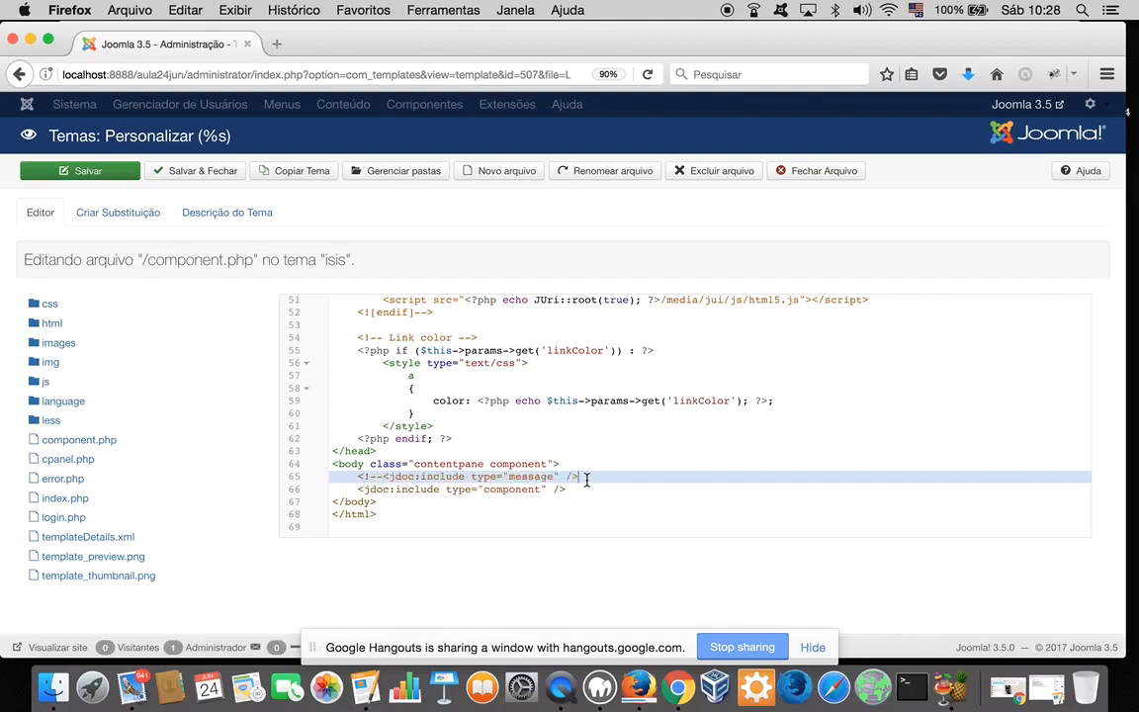
pyautogui.write('-->')
pyautogui.click(157, 172)
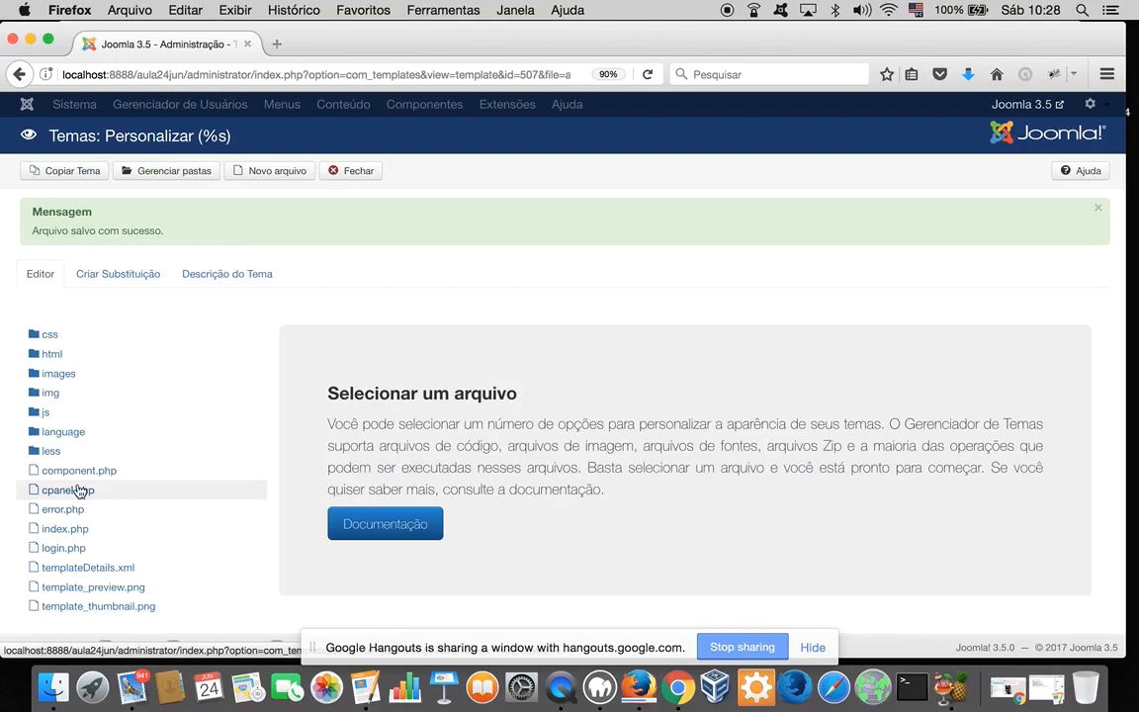
# Reopen component.php of the Isis template in the editor and switch to the Hangouts call.
pyautogui.click(75, 478)
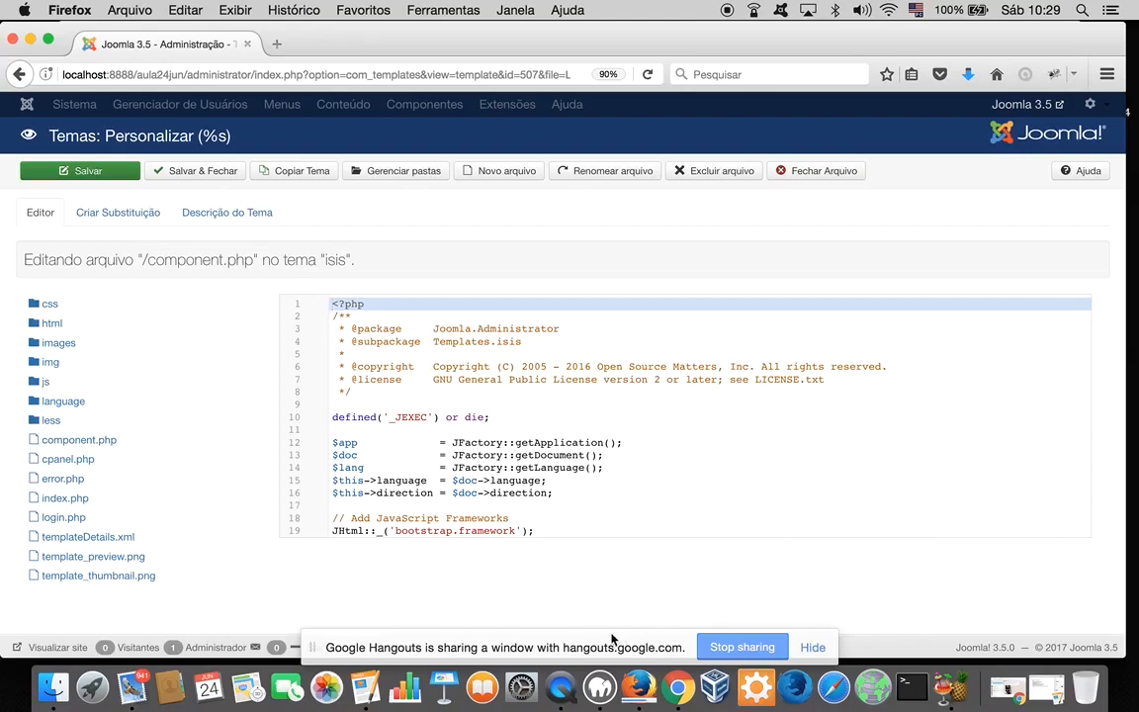
pyautogui.click(597, 649)
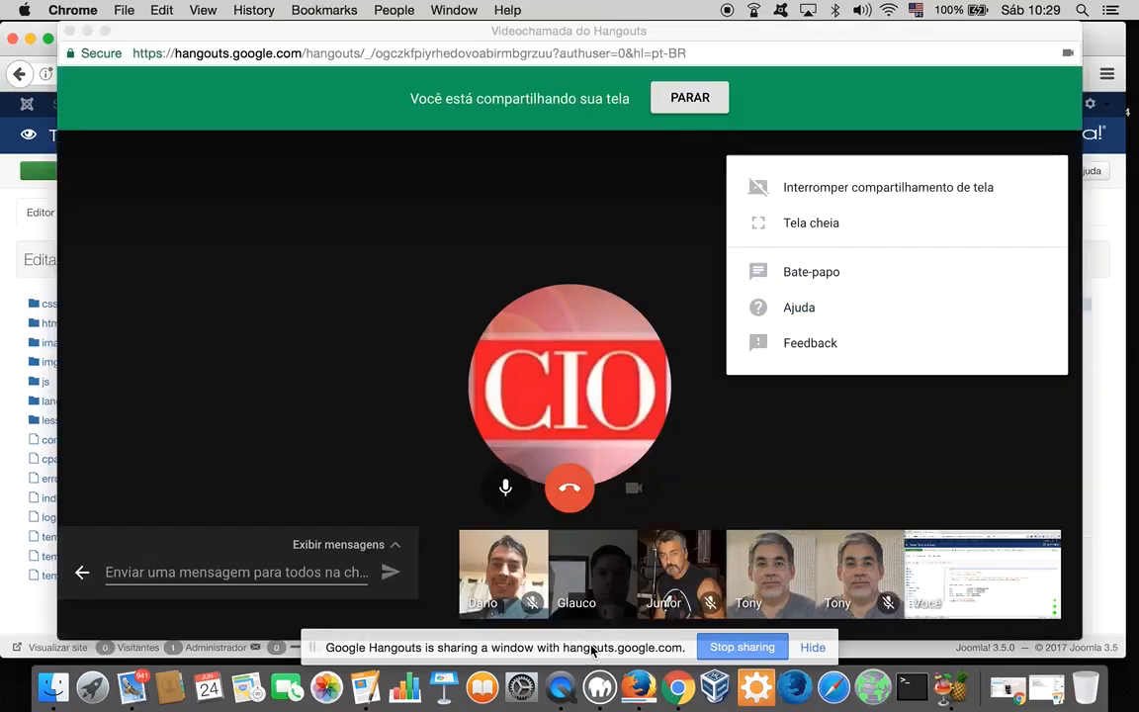
# Stop the current Hangouts screen share, share the Joomla 3.5 administration application window instead, and switch back to Firefox.
pyautogui.click(838, 188)
pyautogui.click(837, 189)
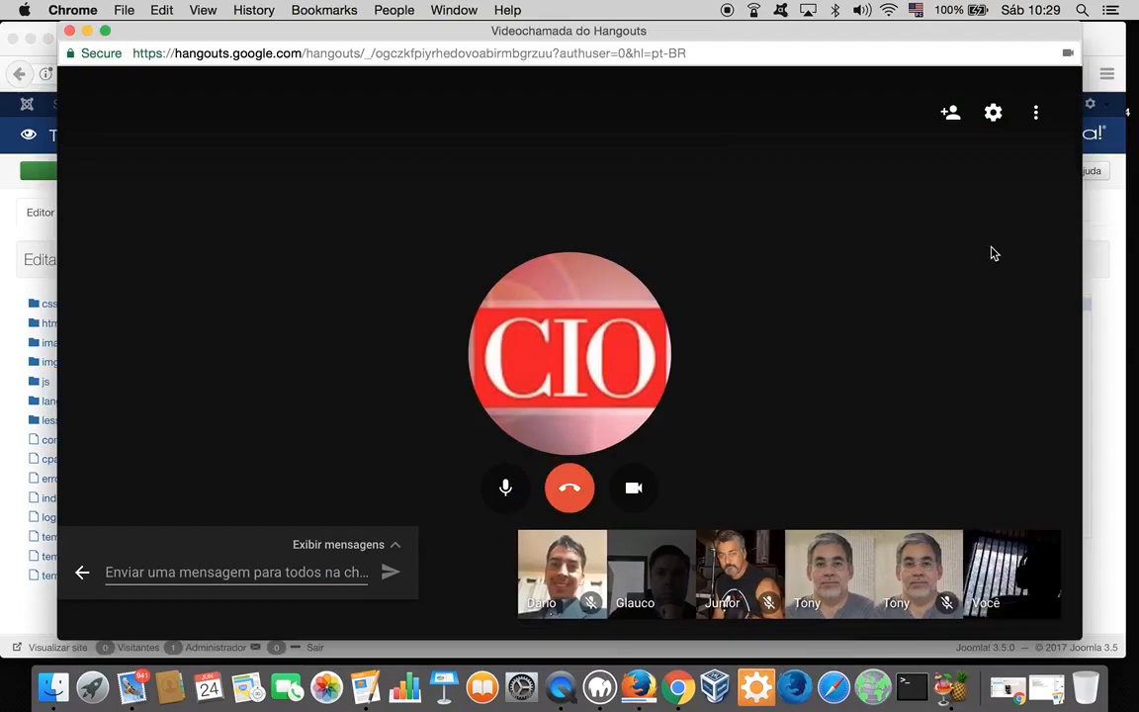
pyautogui.click(1038, 117)
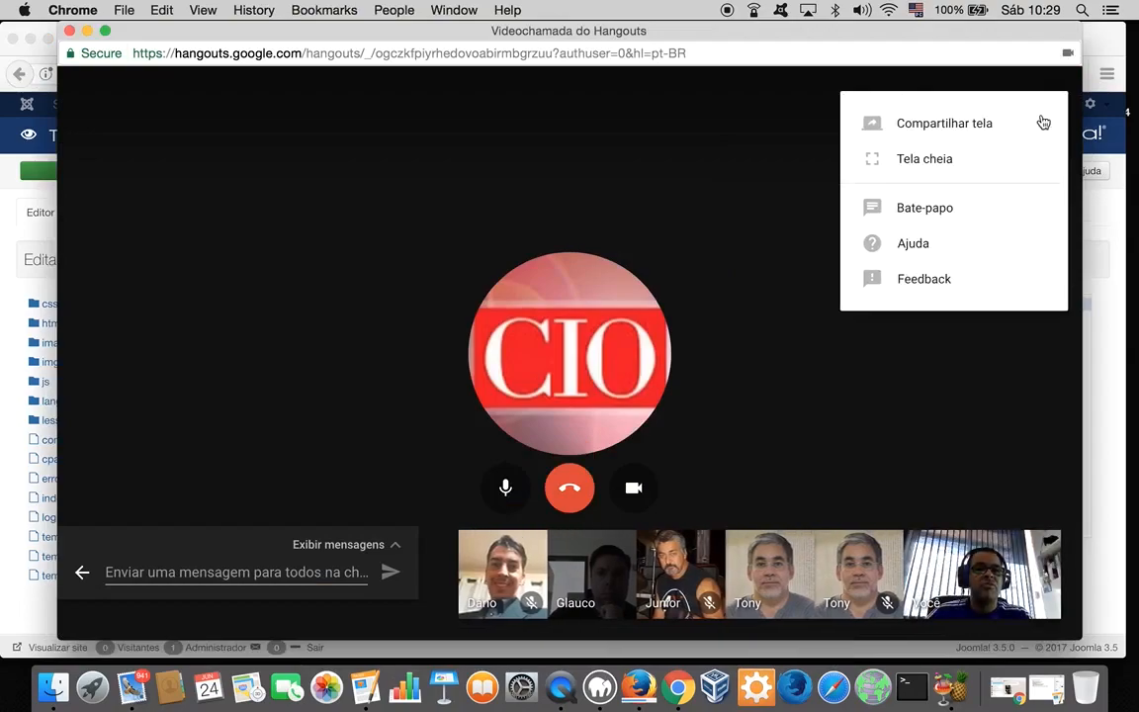
pyautogui.click(931, 128)
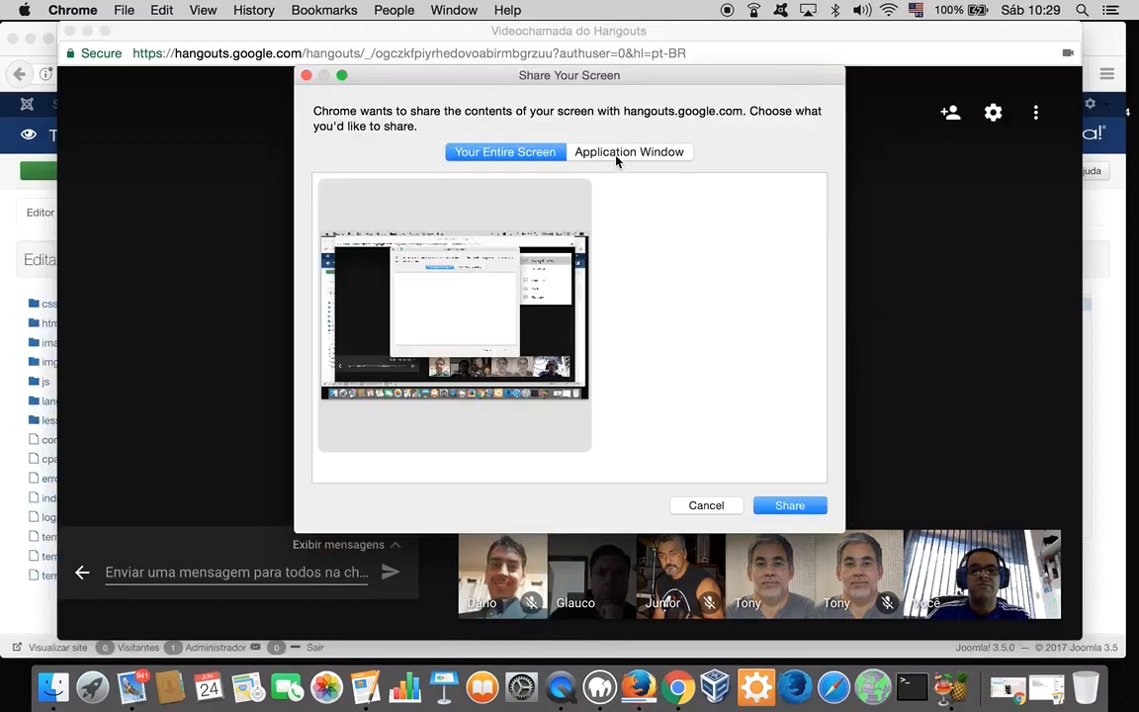
pyautogui.click(618, 153)
pyautogui.click(522, 273)
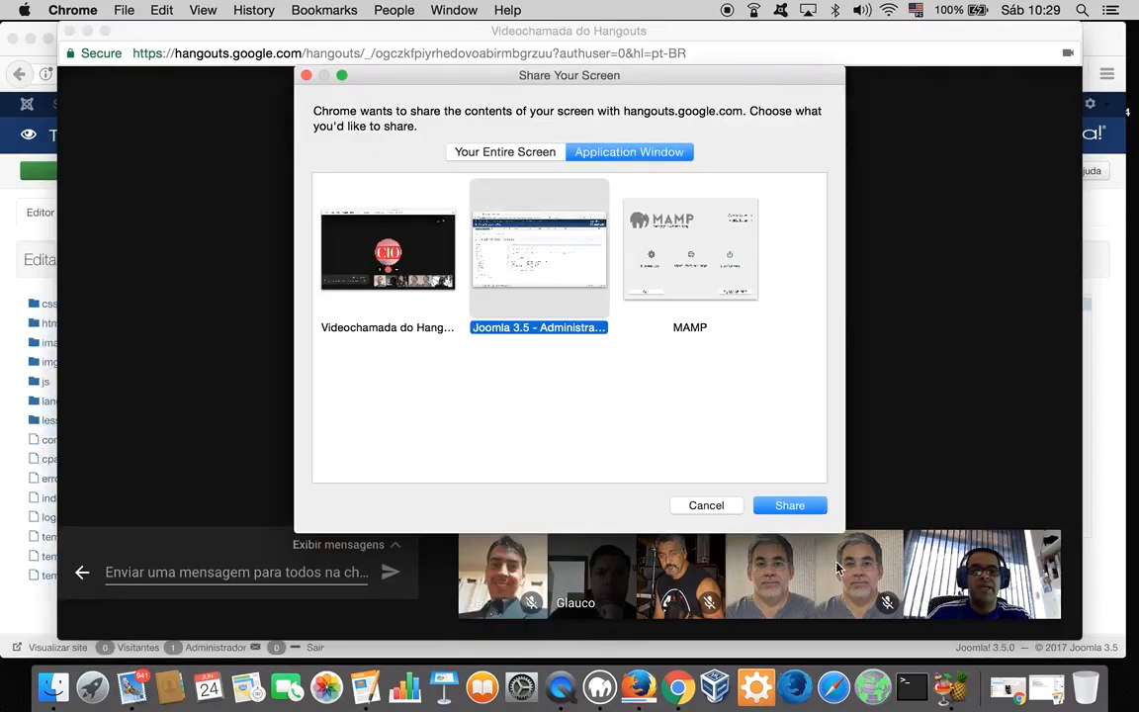
pyautogui.click(794, 504)
pyautogui.click(27, 368)
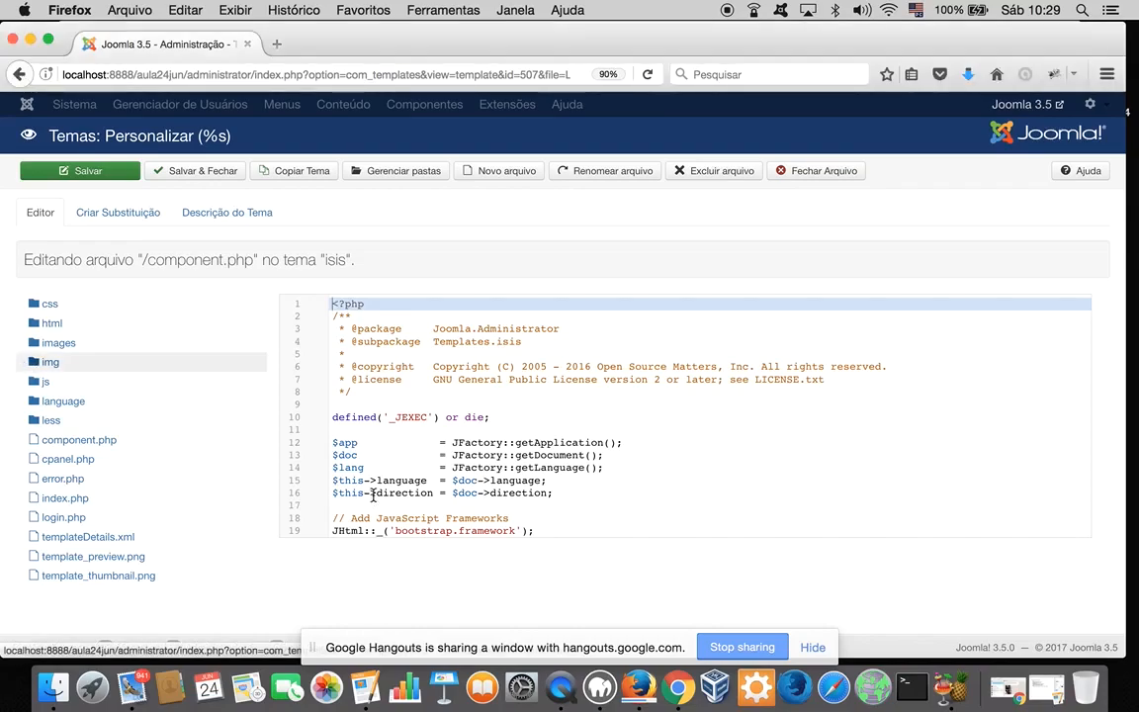
# Examine the Isis template's component.php code, from the file header and script includes down to the body section.
pyautogui.scroll(-8, 336, 490)
pyautogui.scroll(-1, 373, 496)
pyautogui.scroll(6, 373, 496)
pyautogui.scroll(-5, 373, 495)
pyautogui.scroll(1, 373, 495)
pyautogui.scroll(-4, 373, 495)
pyautogui.scroll(4, 373, 495)
pyautogui.scroll(-4, 373, 495)
pyautogui.scroll(1, 373, 495)
pyautogui.scroll(-3, 373, 496)
pyautogui.scroll(4, 373, 495)
pyautogui.scroll(-4, 373, 496)
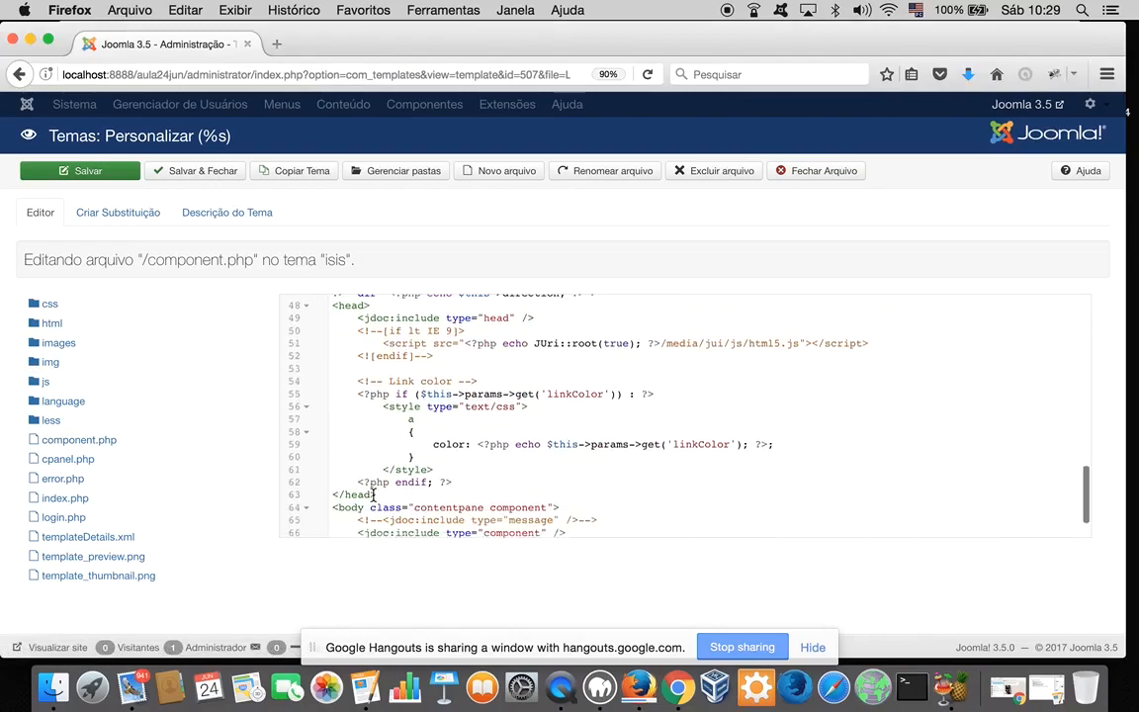
pyautogui.scroll(10, 373, 496)
pyautogui.scroll(-6, 373, 496)
pyautogui.scroll(4, 373, 495)
pyautogui.scroll(-5, 373, 496)
pyautogui.scroll(7, 372, 495)
pyautogui.scroll(-7, 373, 496)
pyautogui.scroll(4, 373, 495)
pyautogui.scroll(-4, 372, 496)
pyautogui.scroll(5, 373, 496)
pyautogui.scroll(-2, 373, 496)
pyautogui.scroll(-3, 373, 496)
pyautogui.scroll(4, 372, 495)
pyautogui.scroll(-6, 373, 496)
pyautogui.scroll(6, 373, 497)
pyautogui.scroll(3, 373, 495)
pyautogui.scroll(-5, 373, 495)
pyautogui.scroll(4, 373, 495)
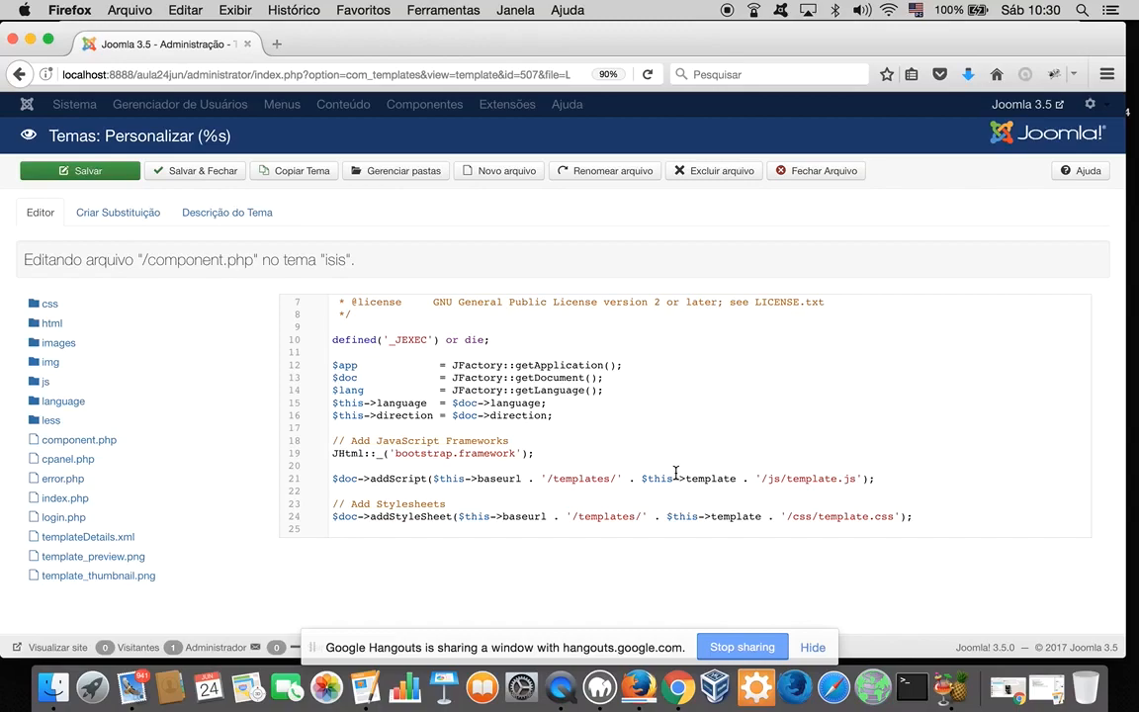
# Switch to the Hangouts call, replace the window share with the entire screen, and return to the component.php editor in Firefox.
pyautogui.click(682, 677)
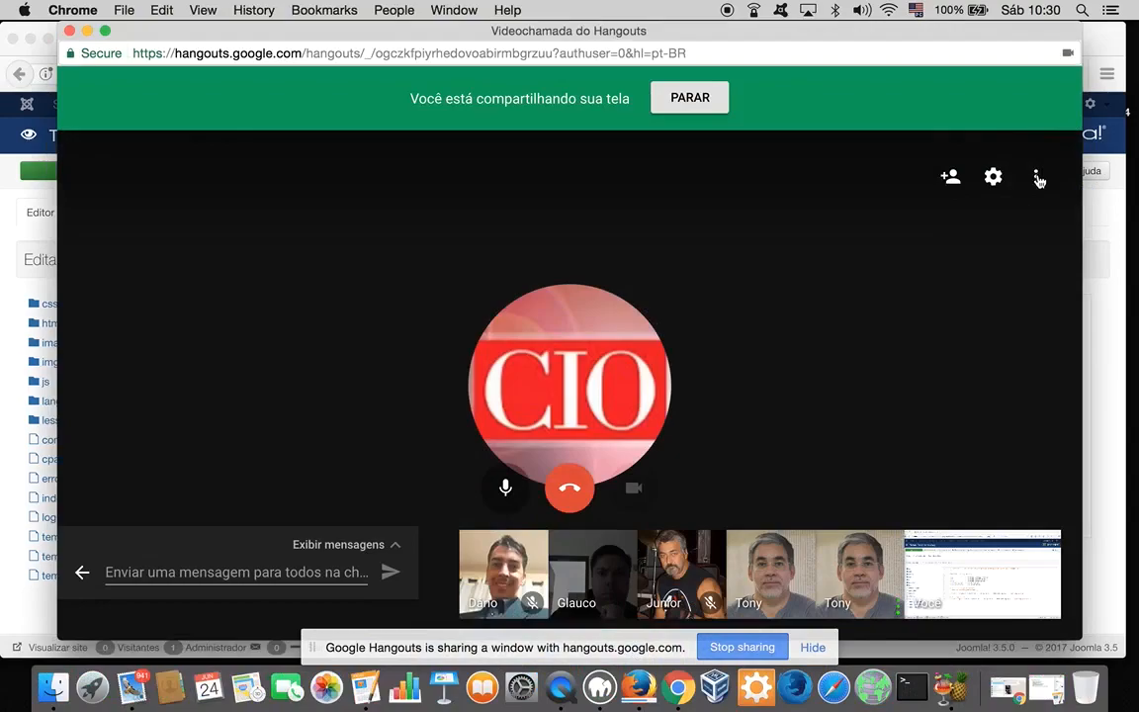
pyautogui.click(1038, 178)
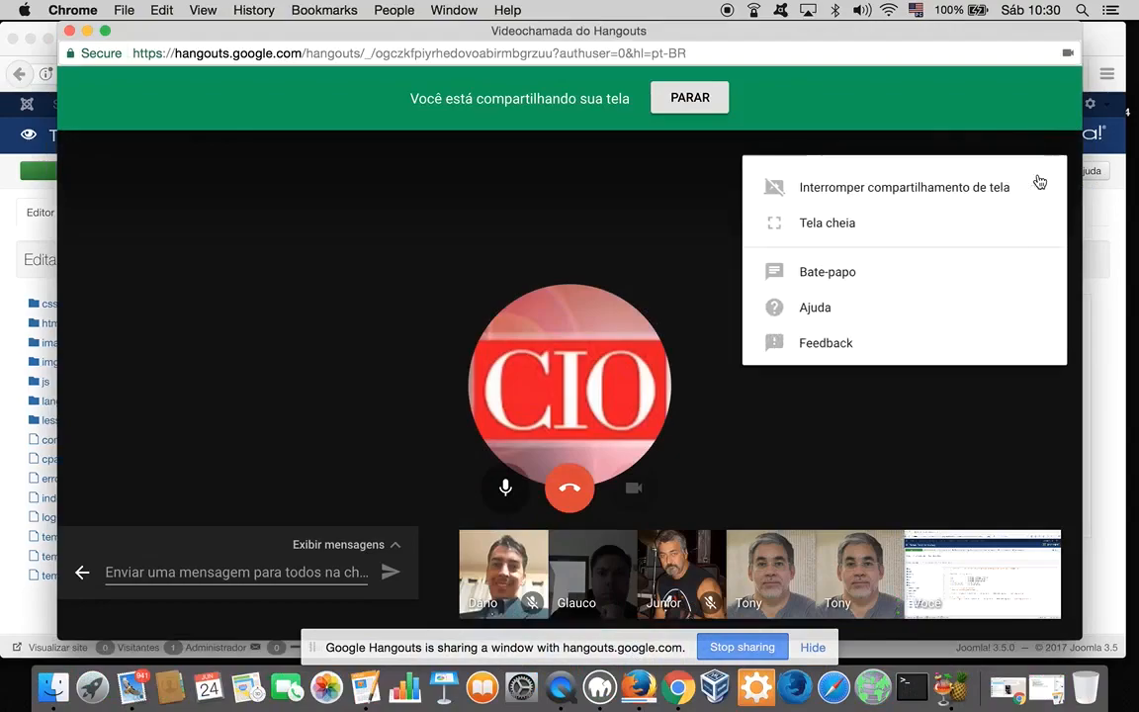
pyautogui.click(940, 188)
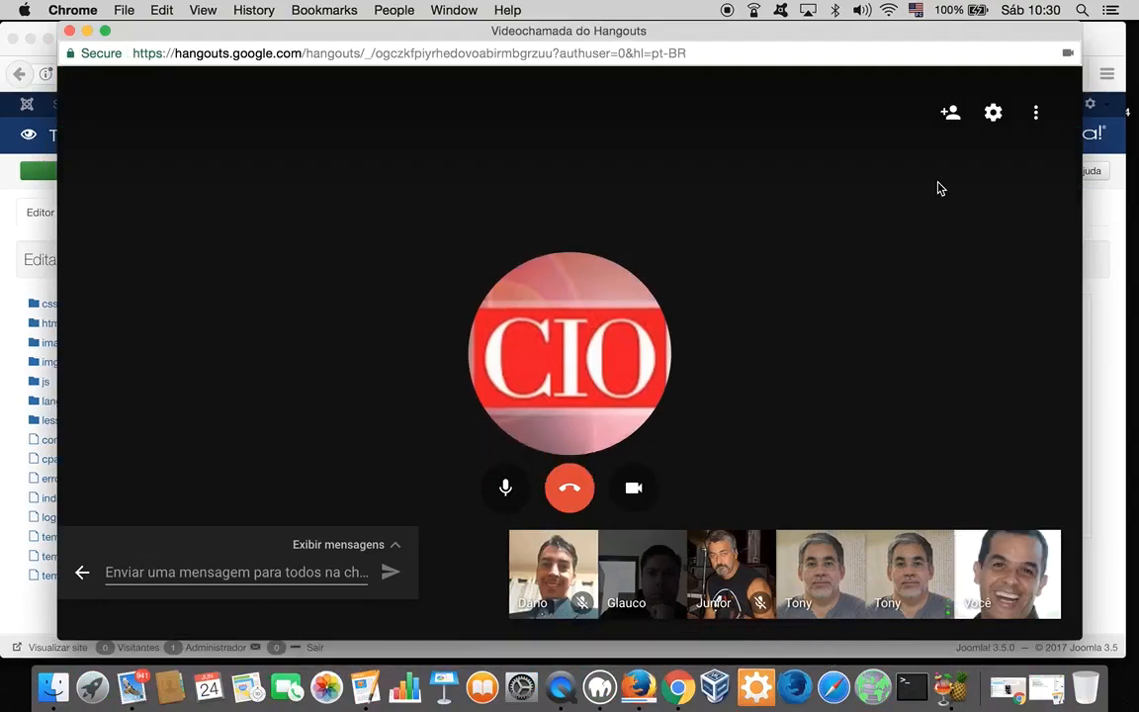
pyautogui.click(1036, 117)
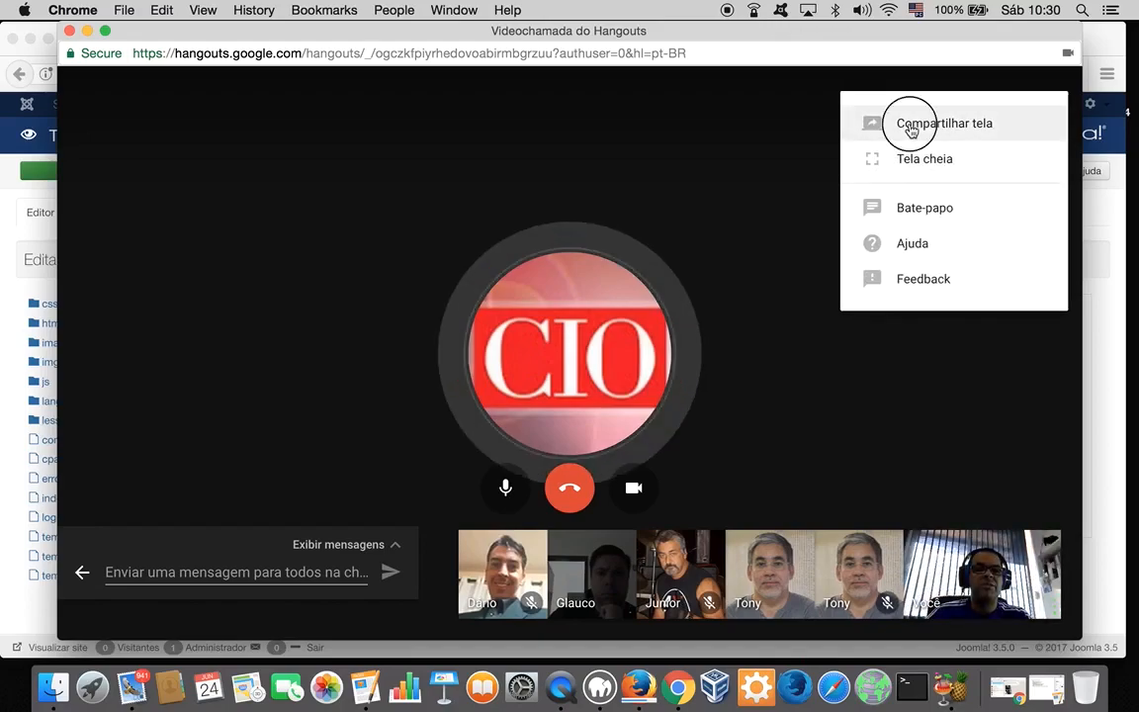
pyautogui.click(911, 132)
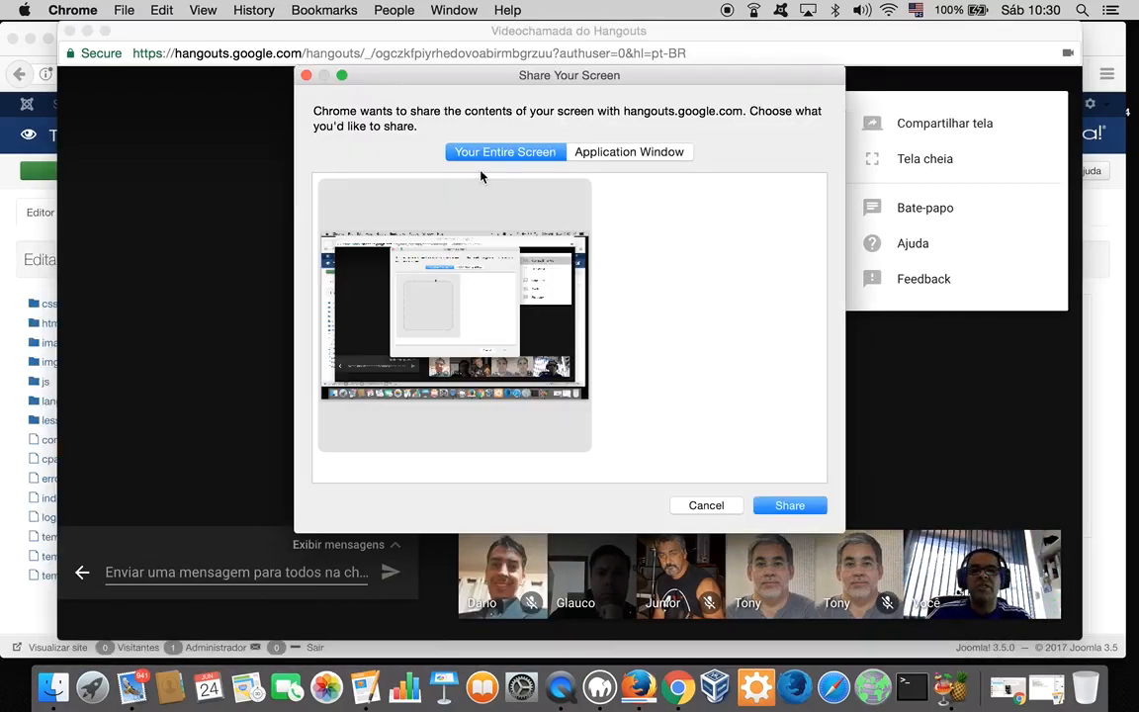
pyautogui.click(484, 153)
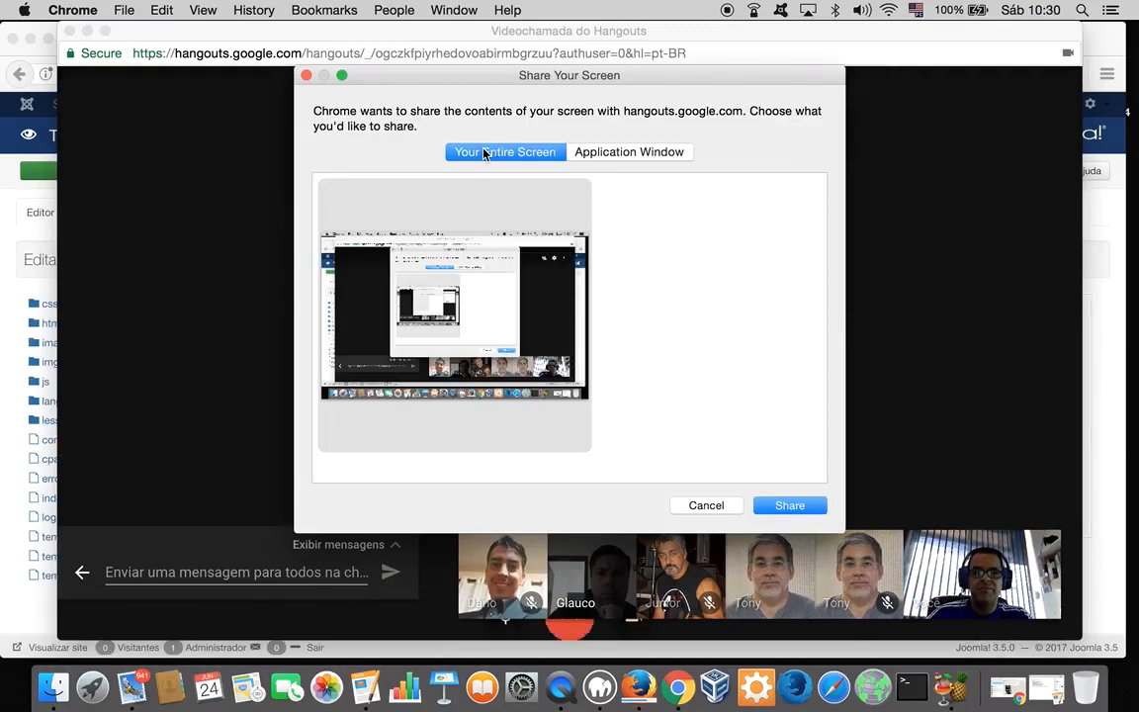
pyautogui.click(786, 504)
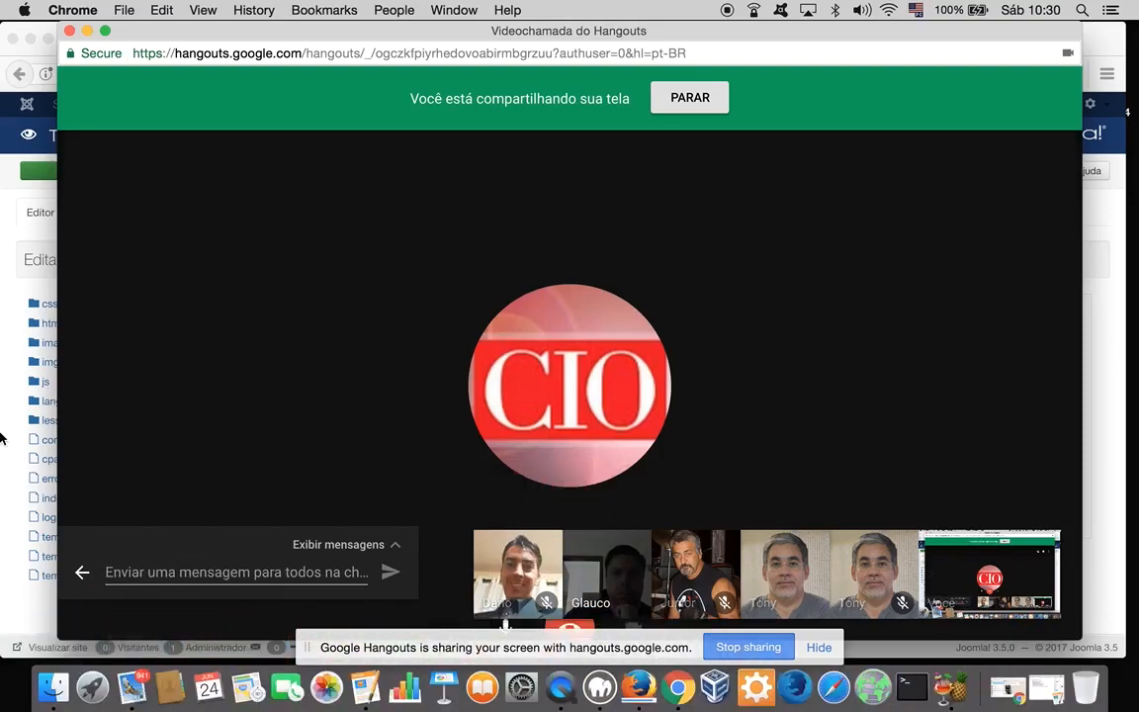
pyautogui.click(12, 485)
# Review component.php again through to its end, including the commented-out jdoc message include in the body.
pyautogui.scroll(2, 463, 298)
pyautogui.scroll(-5, 461, 302)
pyautogui.scroll(2, 461, 301)
pyautogui.scroll(-5, 461, 301)
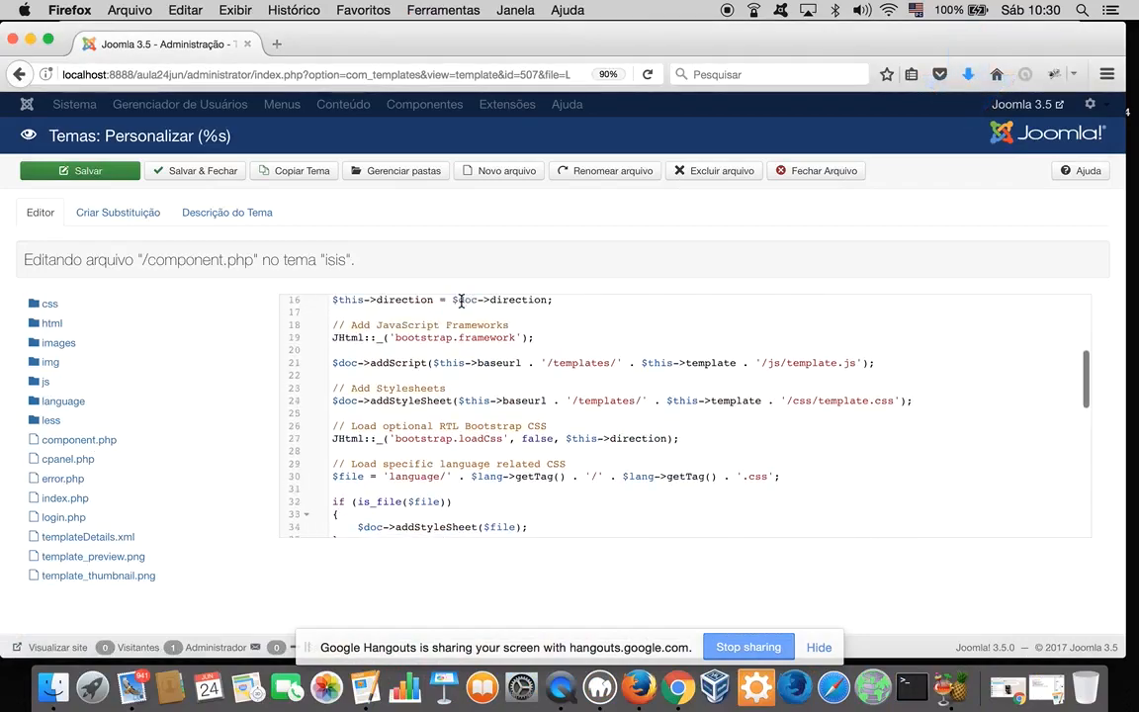
pyautogui.scroll(8, 461, 302)
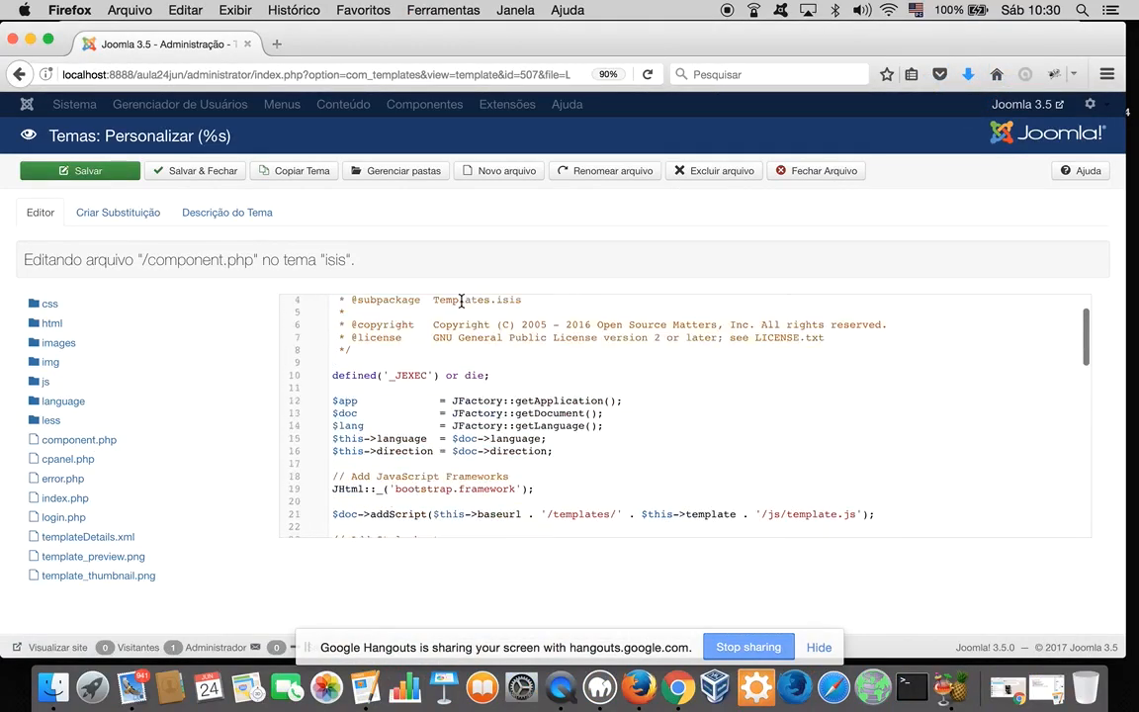
pyautogui.scroll(-12, 466, 358)
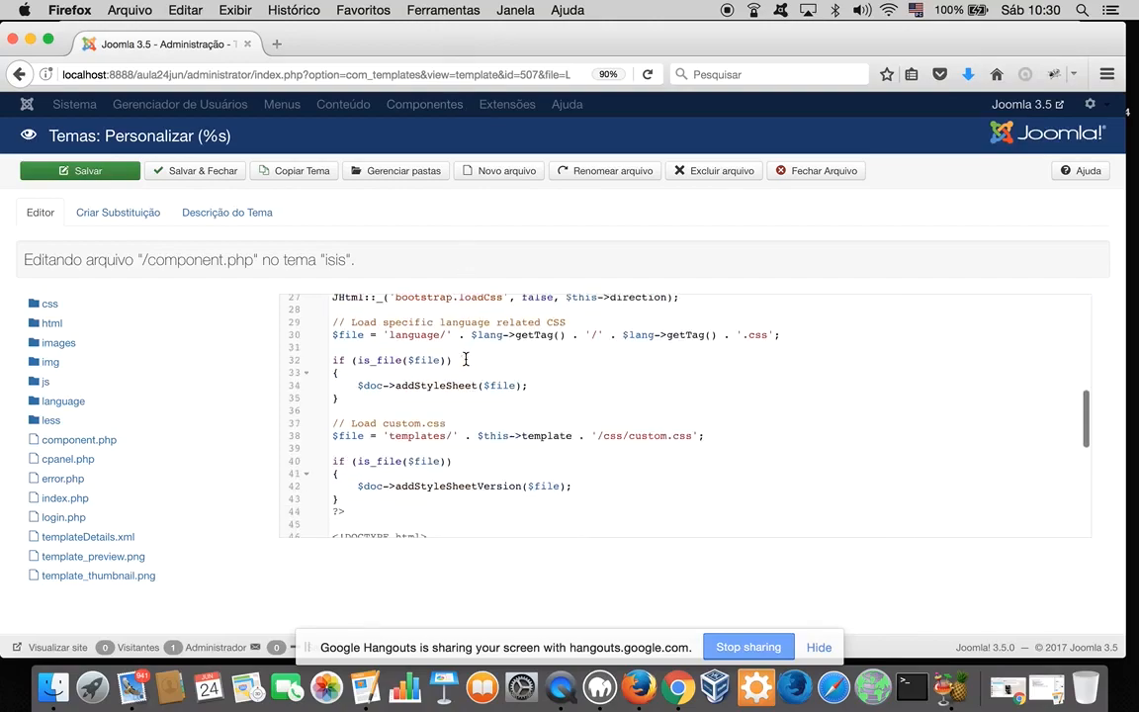
pyautogui.scroll(13, 466, 358)
pyautogui.scroll(-6, 466, 358)
pyautogui.scroll(6, 466, 358)
pyautogui.scroll(-3, 466, 358)
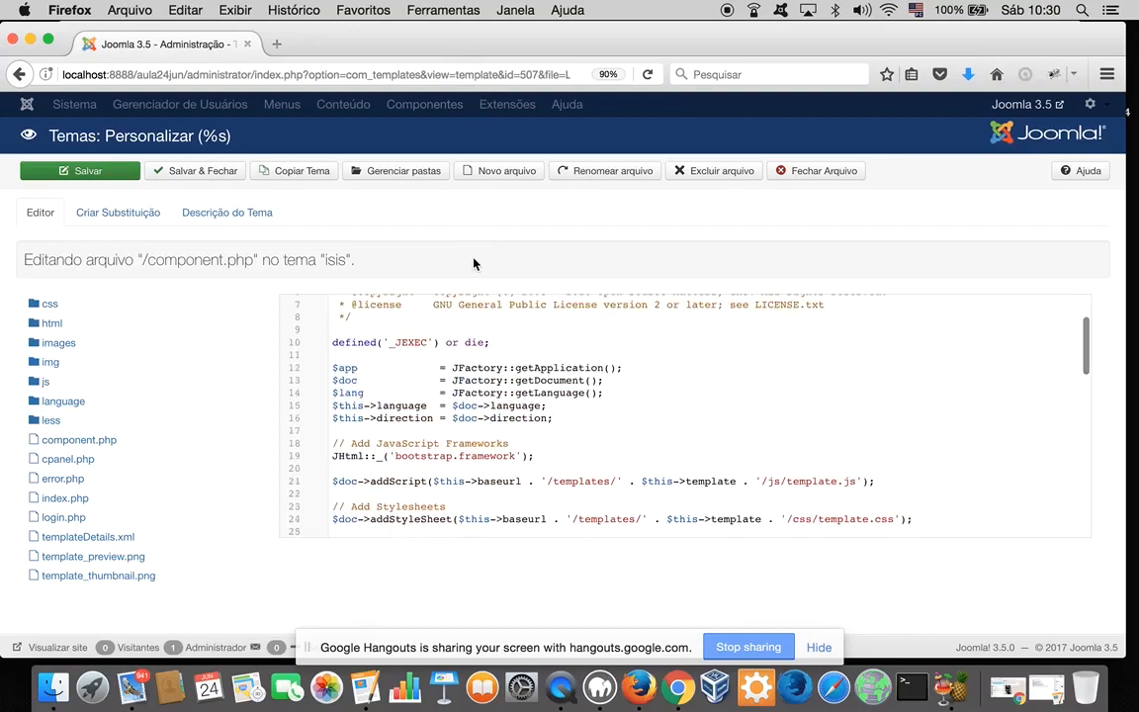
pyautogui.scroll(-4, 437, 447)
pyautogui.scroll(-10, 436, 447)
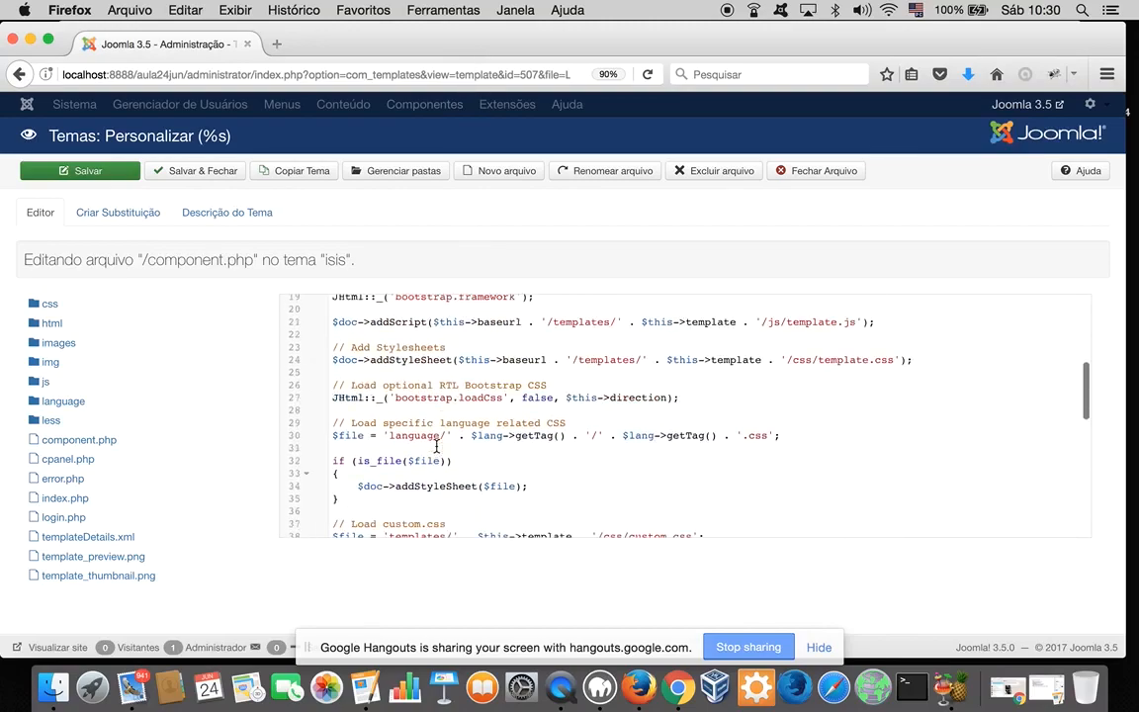
pyautogui.scroll(3, 437, 448)
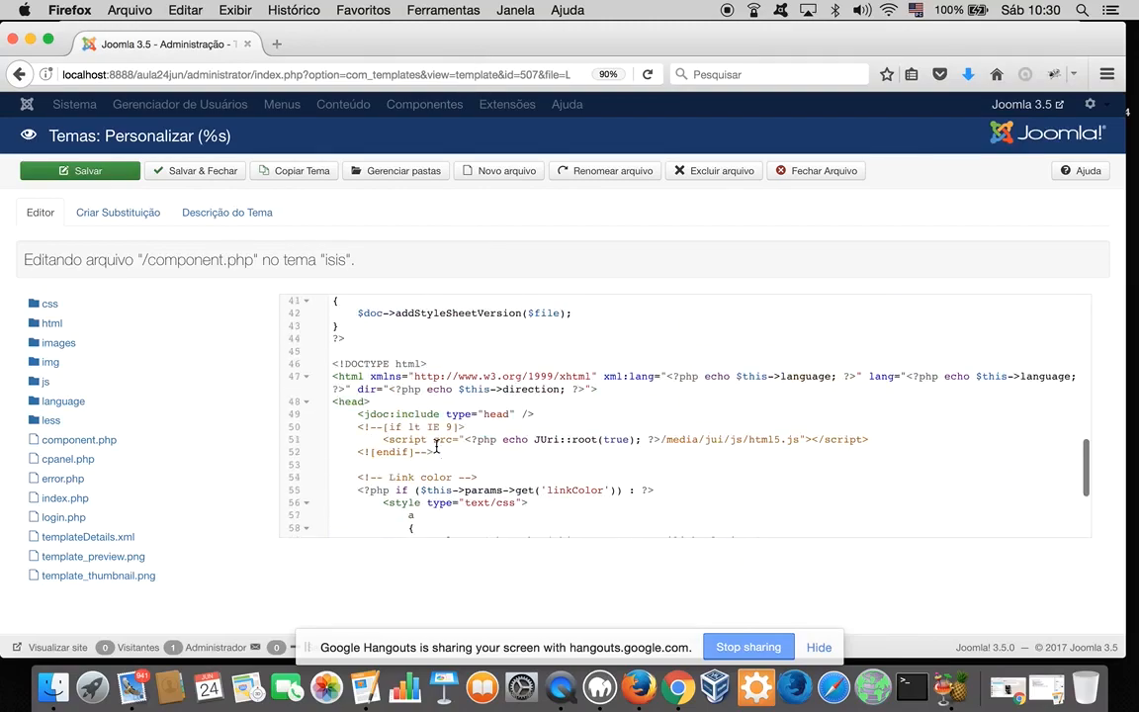
pyautogui.scroll(-3, 436, 447)
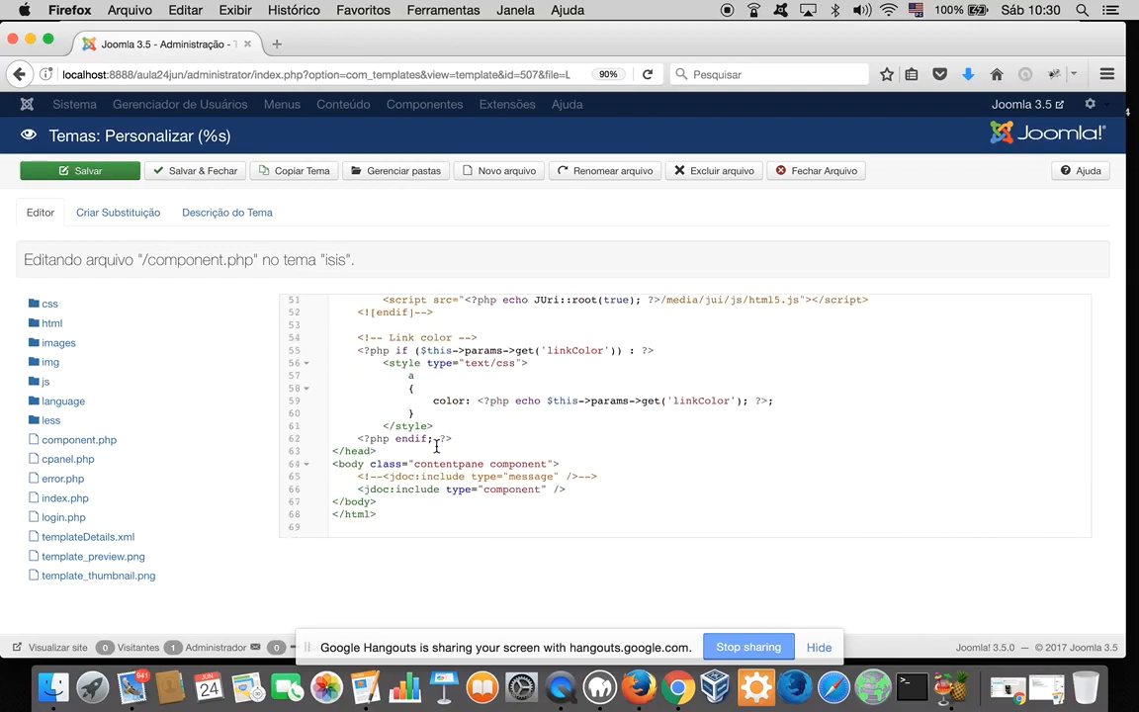
# Stop sharing the entire screen in Hangouts, share only the Joomla 3.5 administration window, and return to Firefox.
pyautogui.click(531, 655)
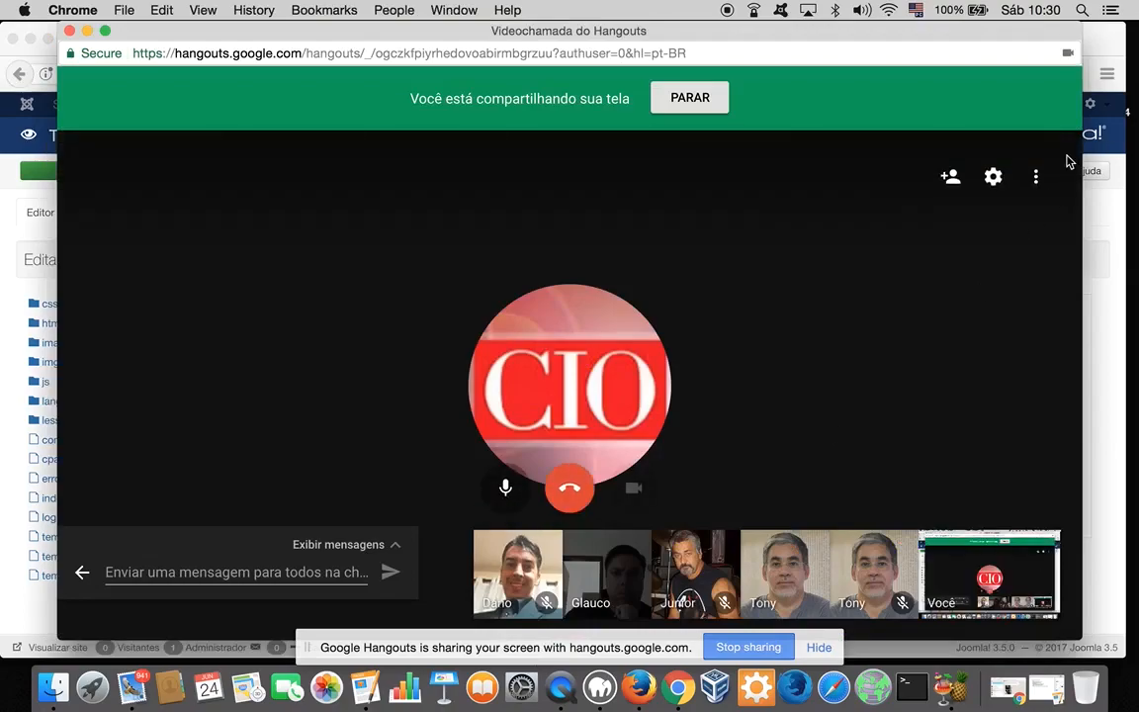
pyautogui.click(681, 102)
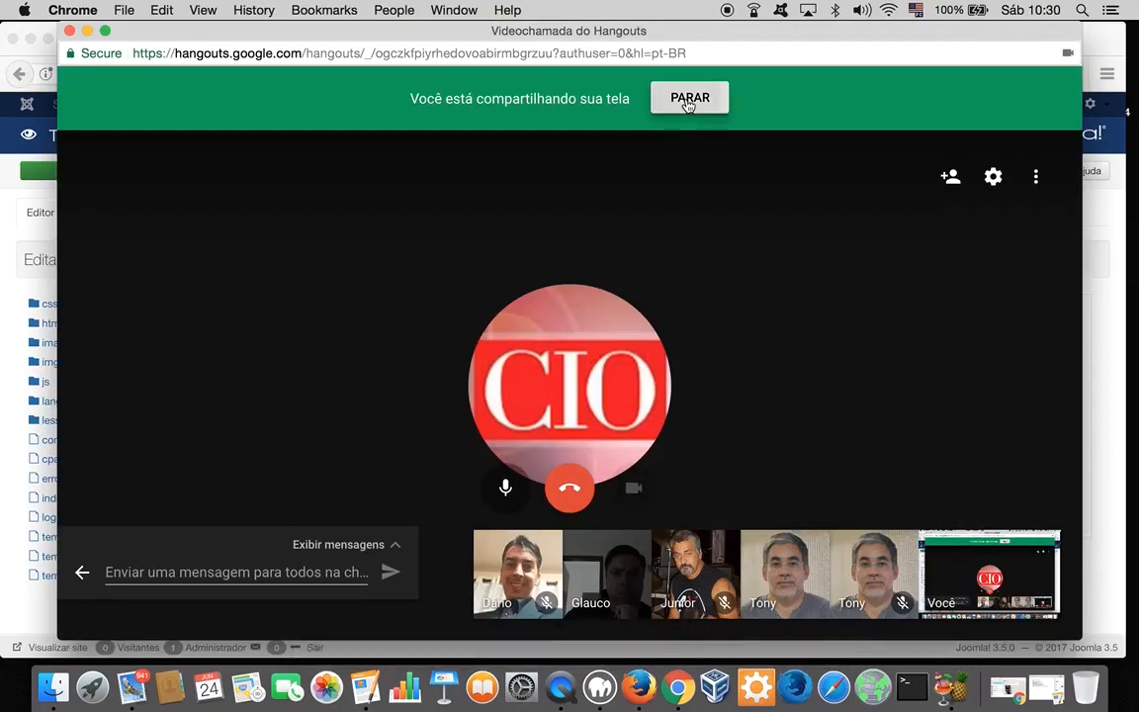
pyautogui.click(1034, 125)
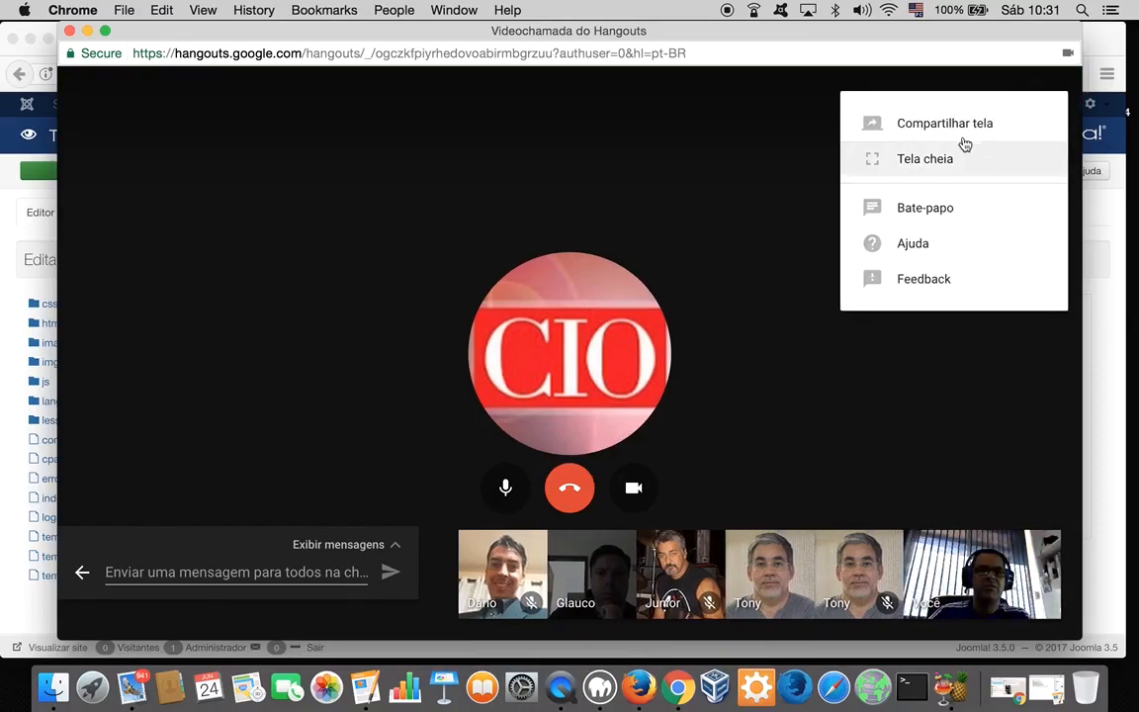
pyautogui.click(965, 127)
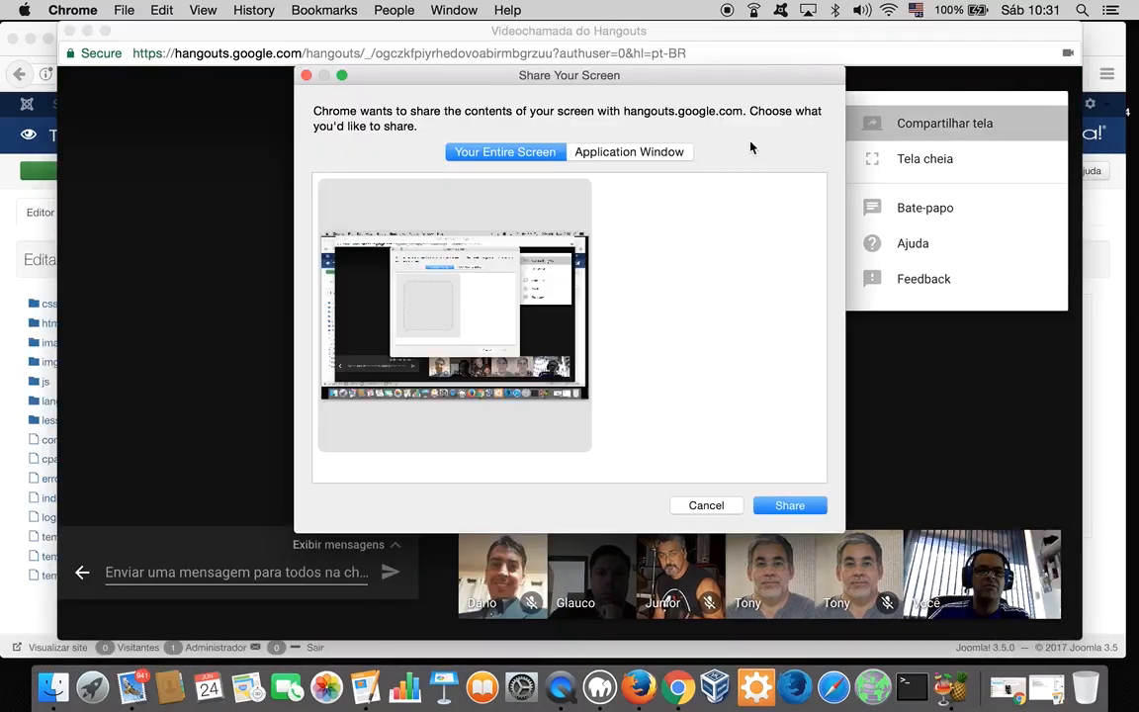
pyautogui.click(640, 154)
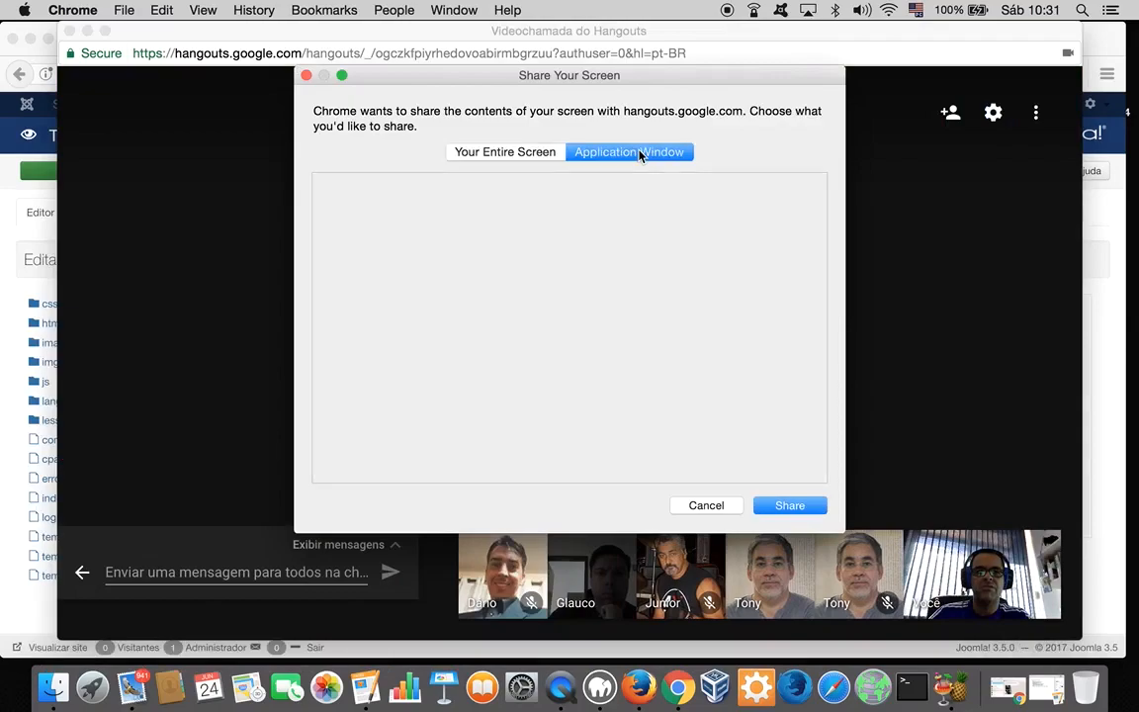
pyautogui.click(494, 260)
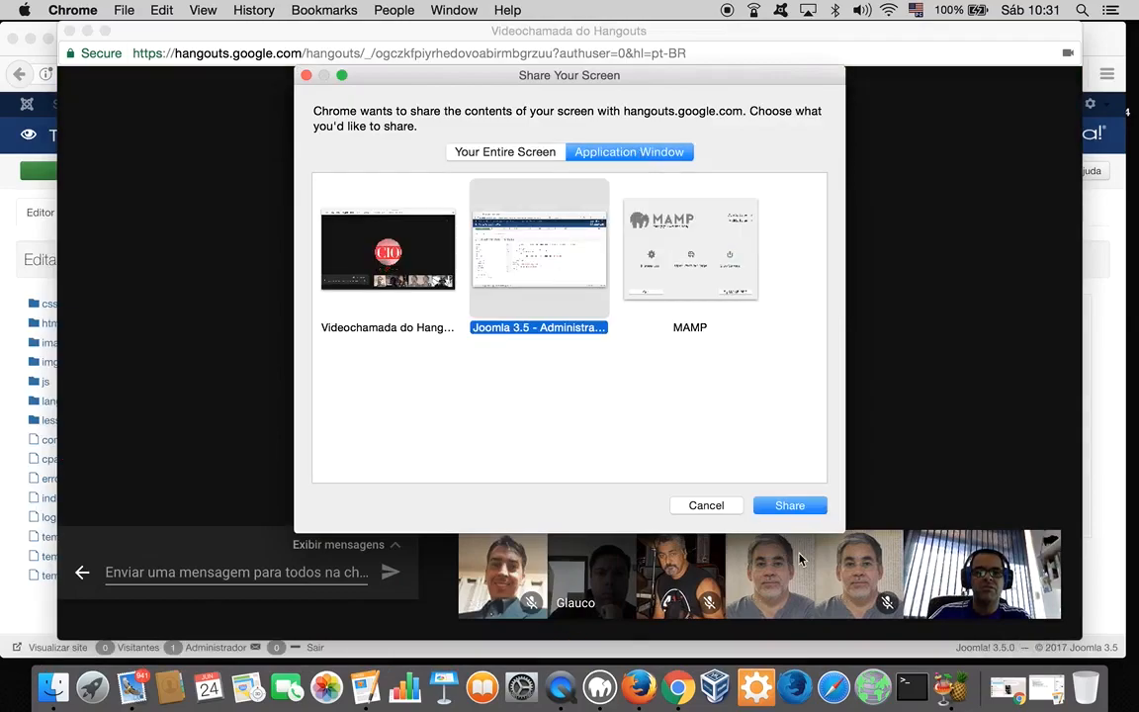
pyautogui.click(790, 505)
pyautogui.click(6, 416)
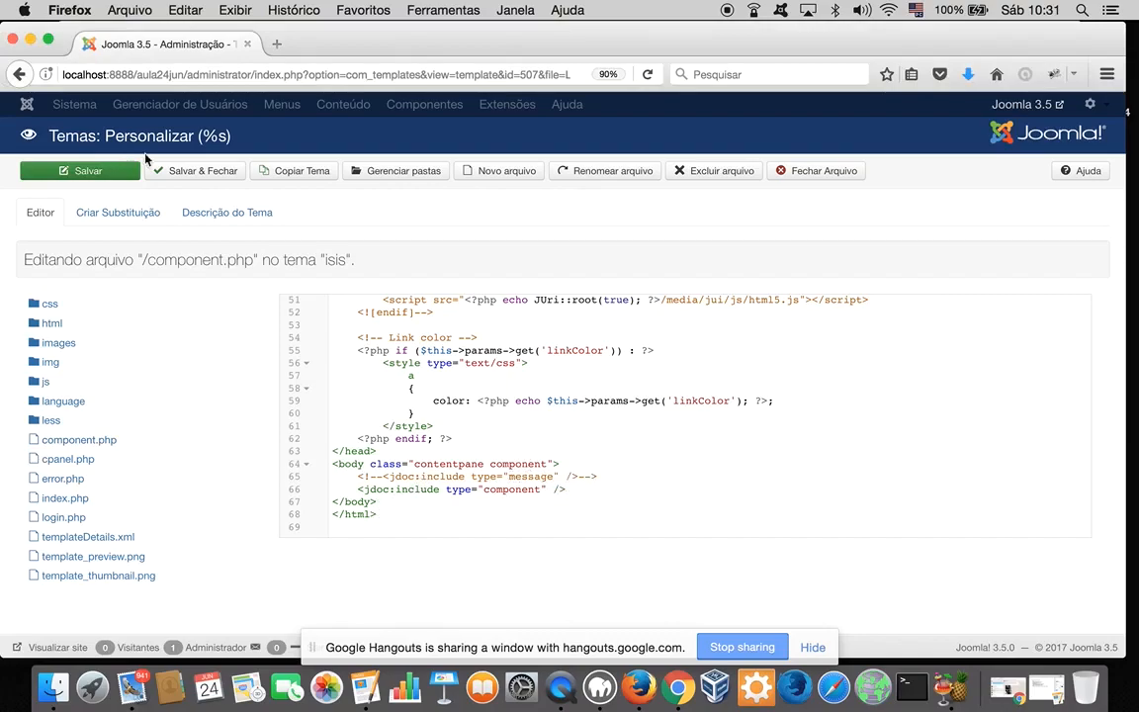
# Save and close component.php, close the Isis template, and go back to the Joomla control panel.
pyautogui.click(187, 171)
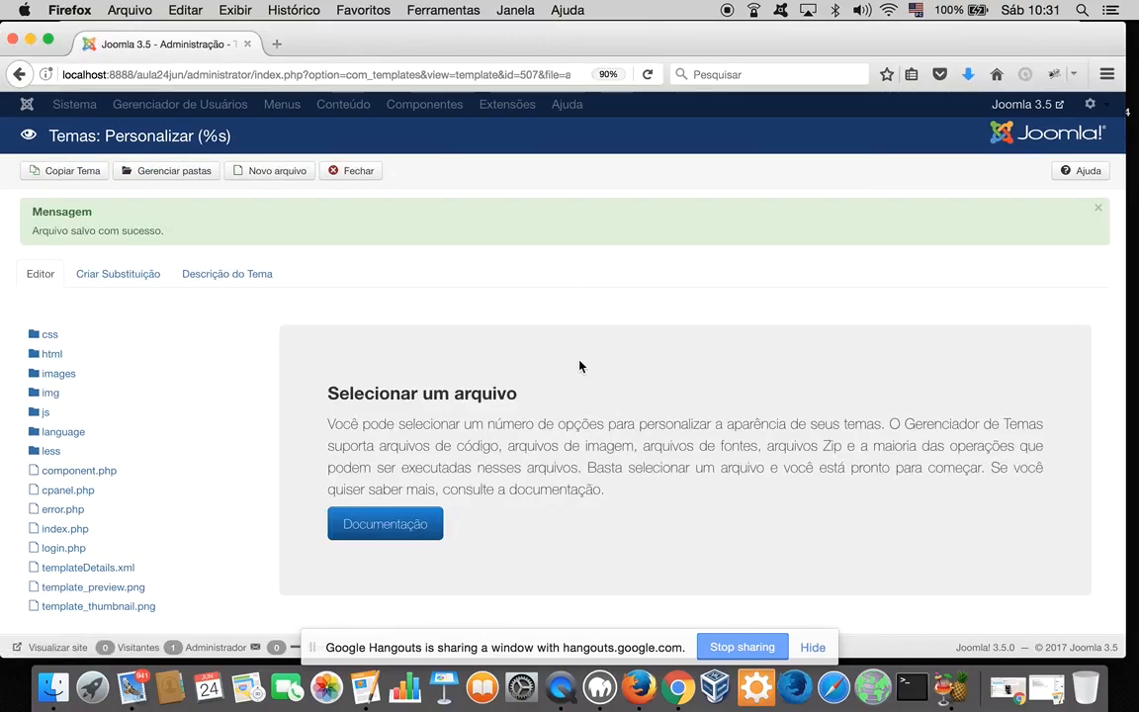
pyautogui.click(351, 174)
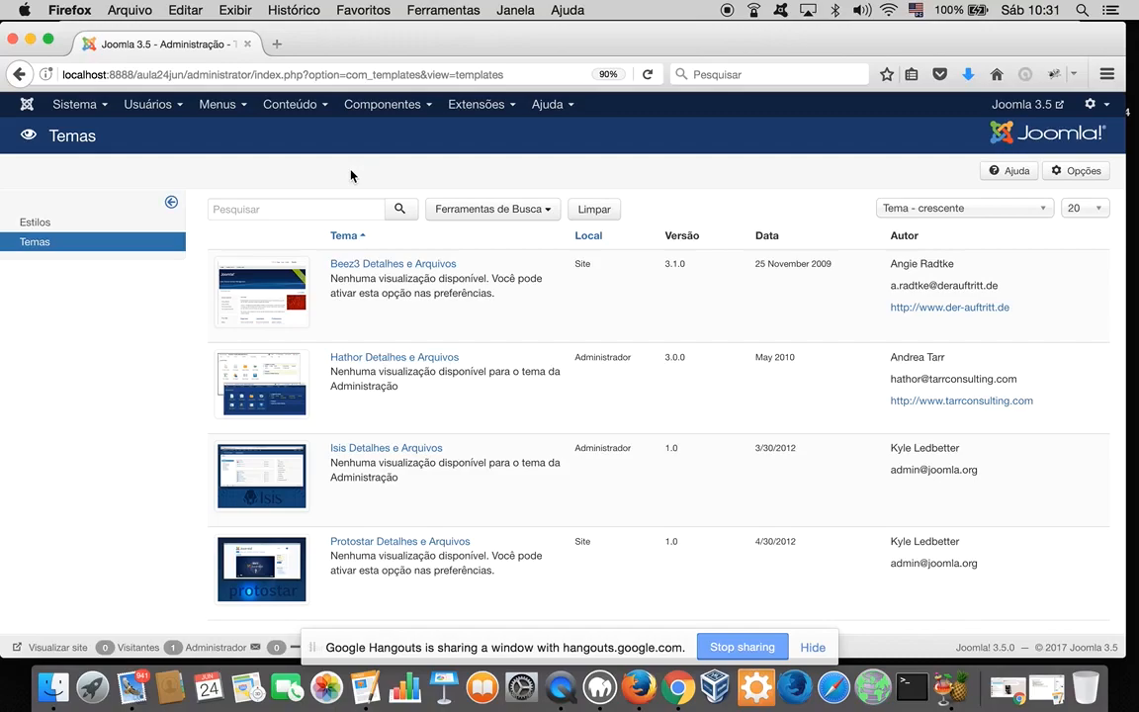
pyautogui.click(27, 105)
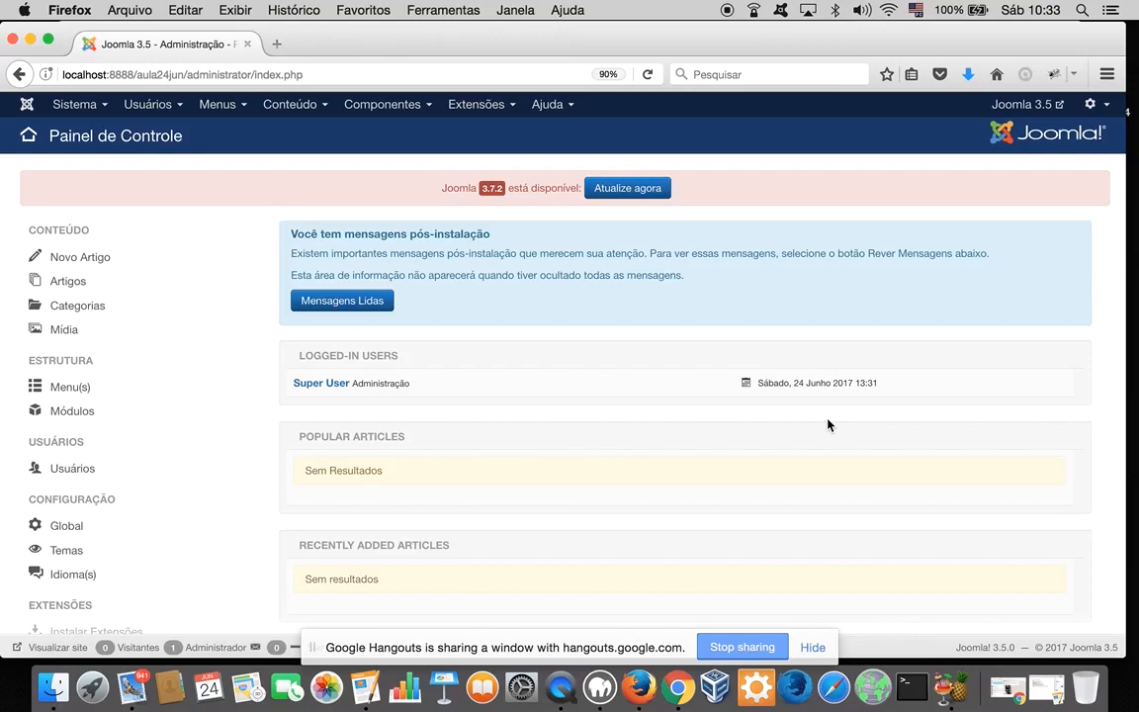
# Open the templates list from the control panel and bring up the Isis administrator template's details and files.
pyautogui.click(479, 109)
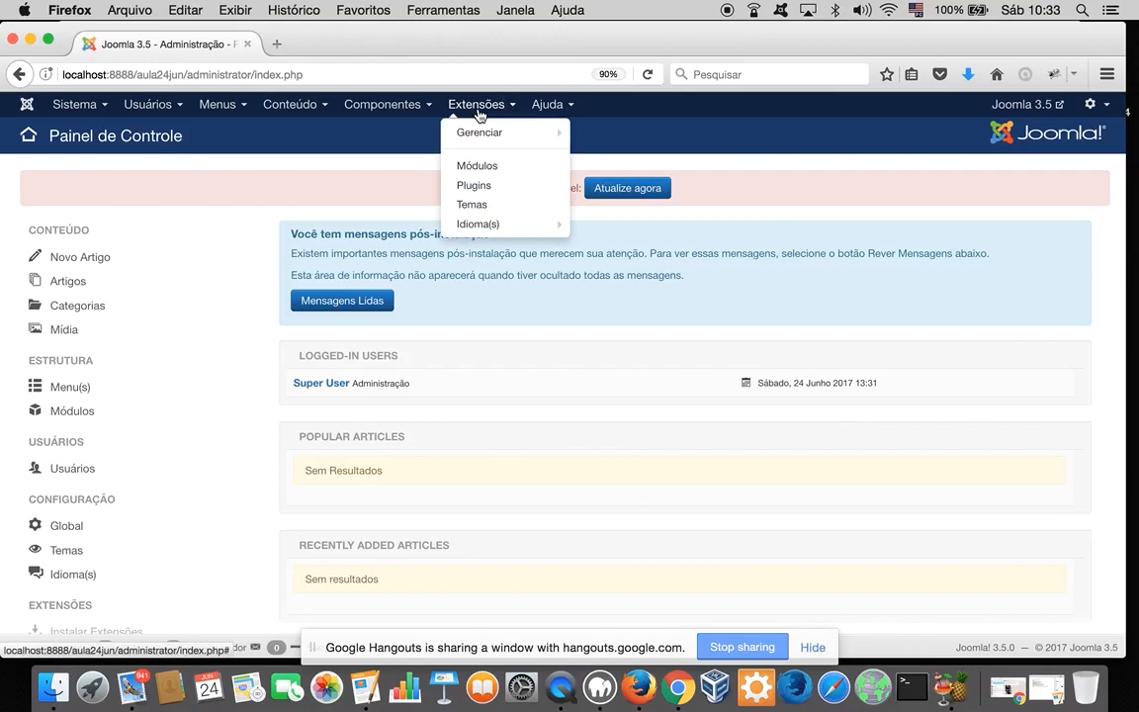
pyautogui.click(471, 206)
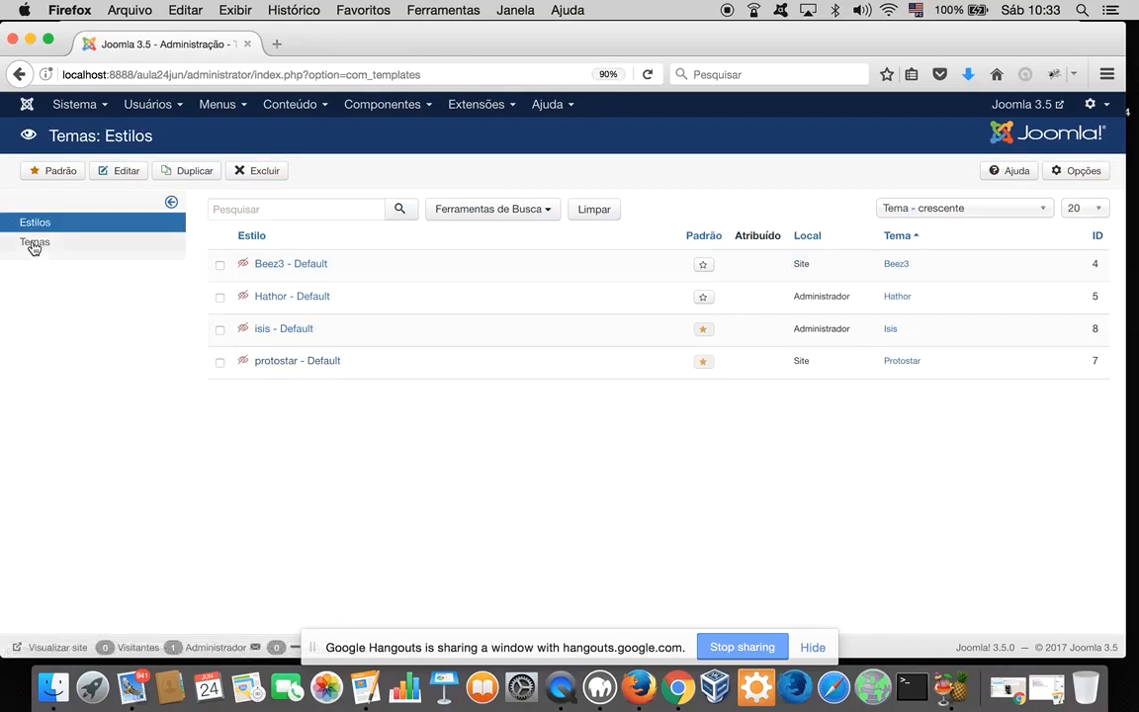
pyautogui.click(35, 243)
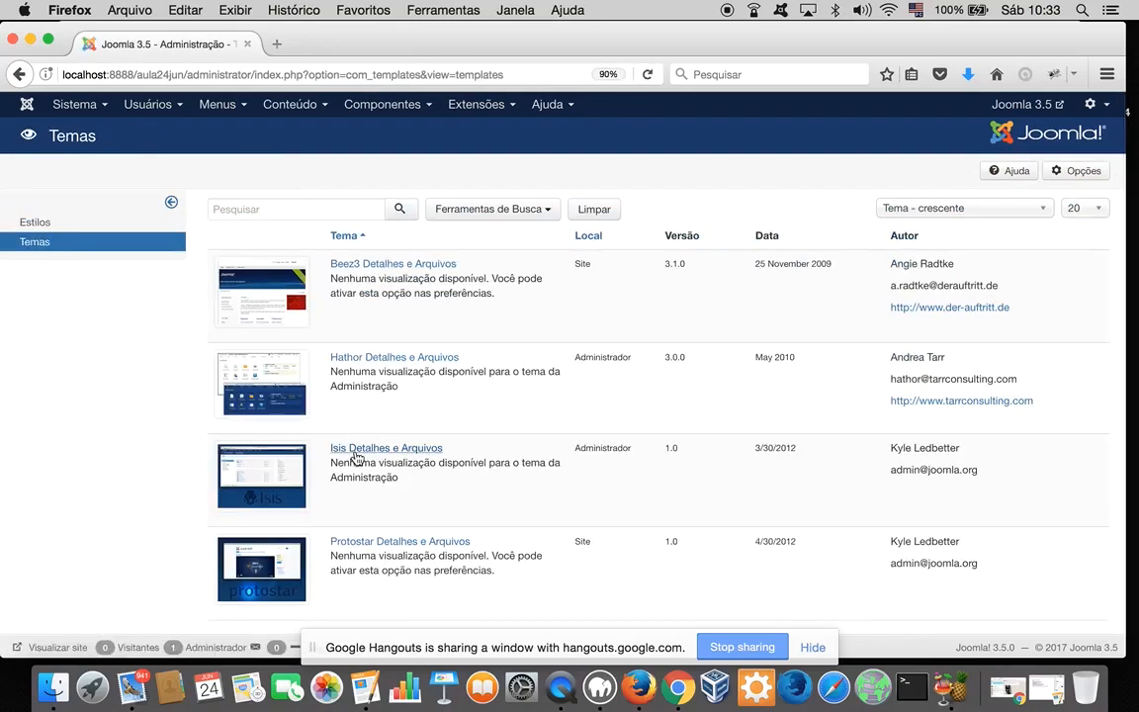
pyautogui.click(344, 449)
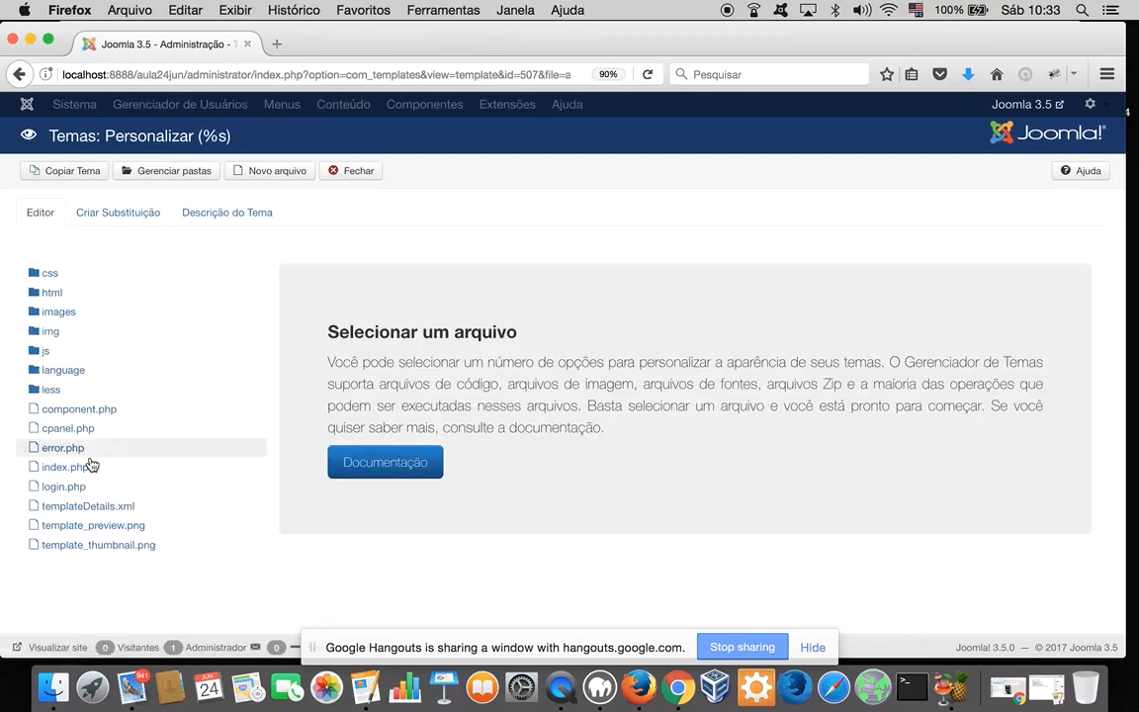
# Uncomment the jdoc message include in the body of the Isis template's component.php by removing its HTML comment markers.
pyautogui.click(69, 408)
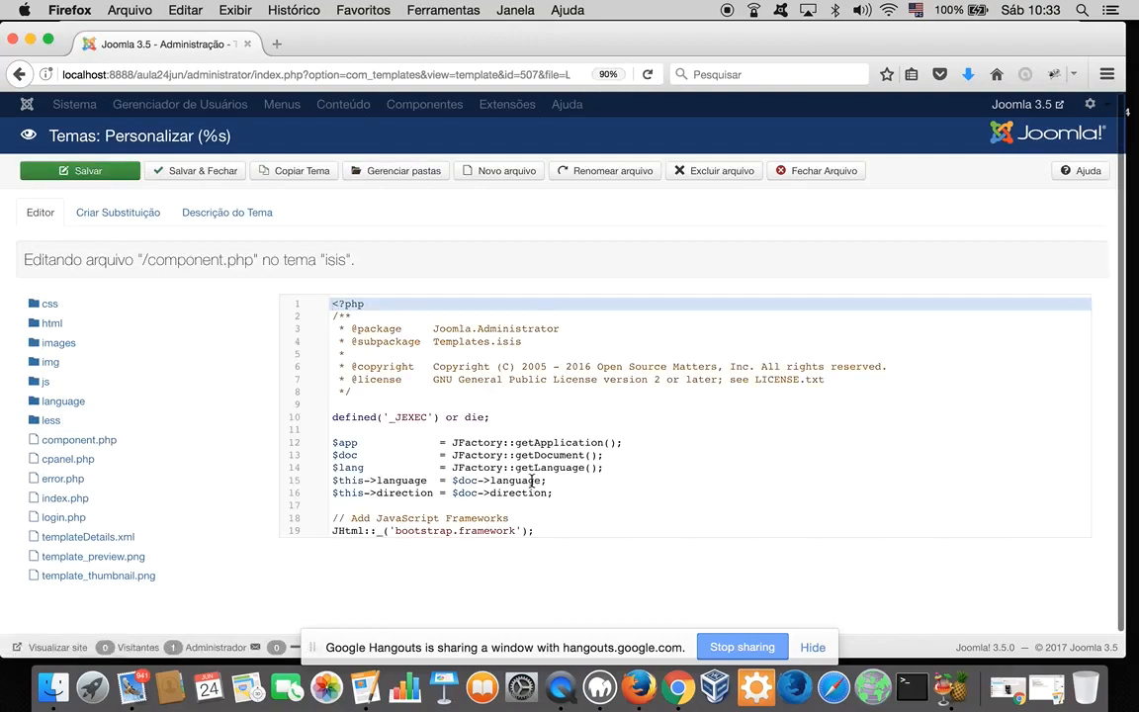
pyautogui.scroll(-5, 532, 495)
pyautogui.scroll(-10, 532, 477)
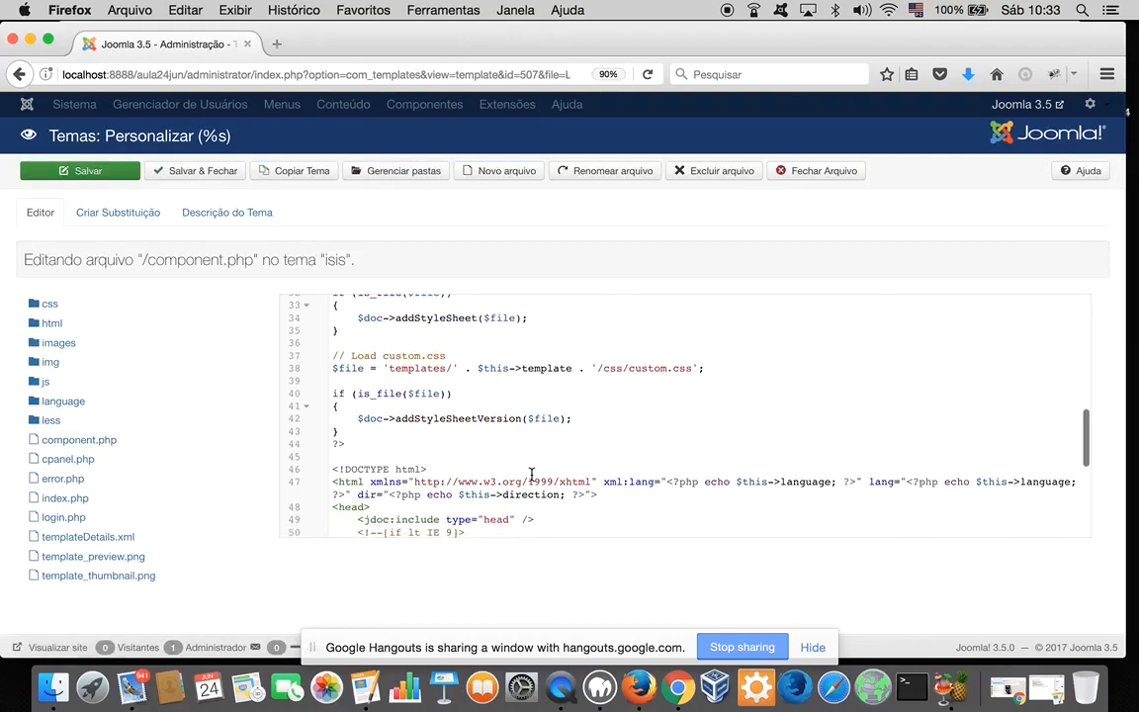
pyautogui.click(641, 503)
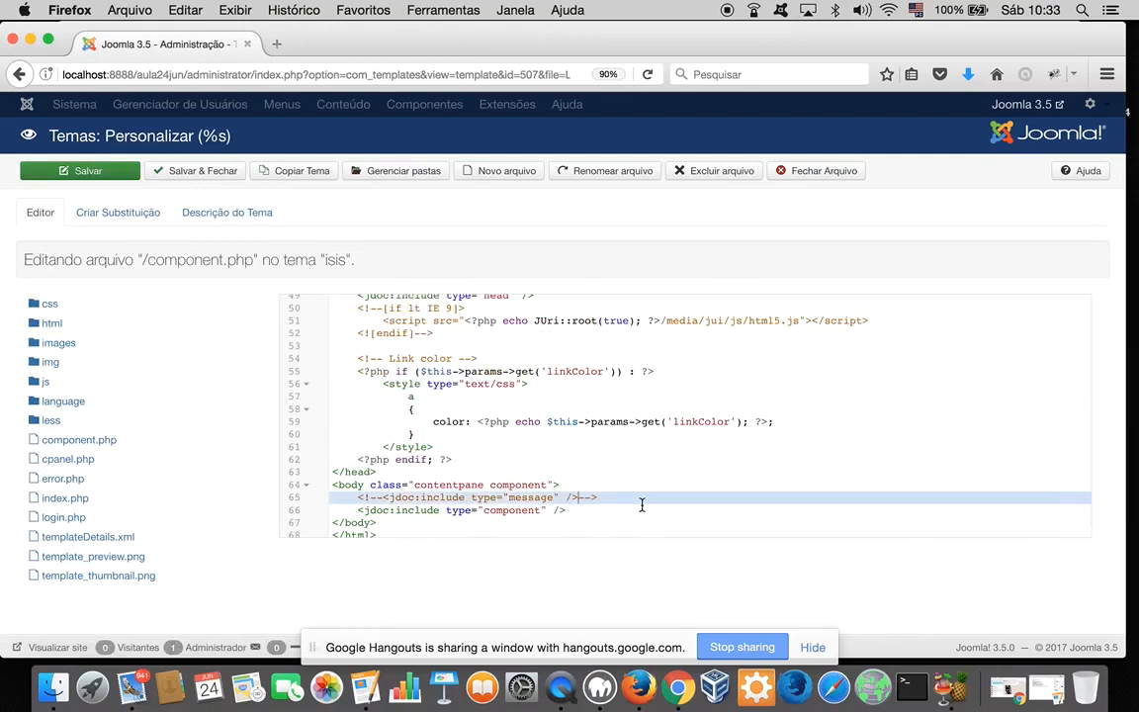
pyautogui.press('BackSpace')
pyautogui.press('BackSpace')
pyautogui.press('BackSpace')
pyautogui.click(386, 497)
pyautogui.press('BackSpace')
pyautogui.press('BackSpace')
pyautogui.press('BackSpace')
pyautogui.press('BackSpace')
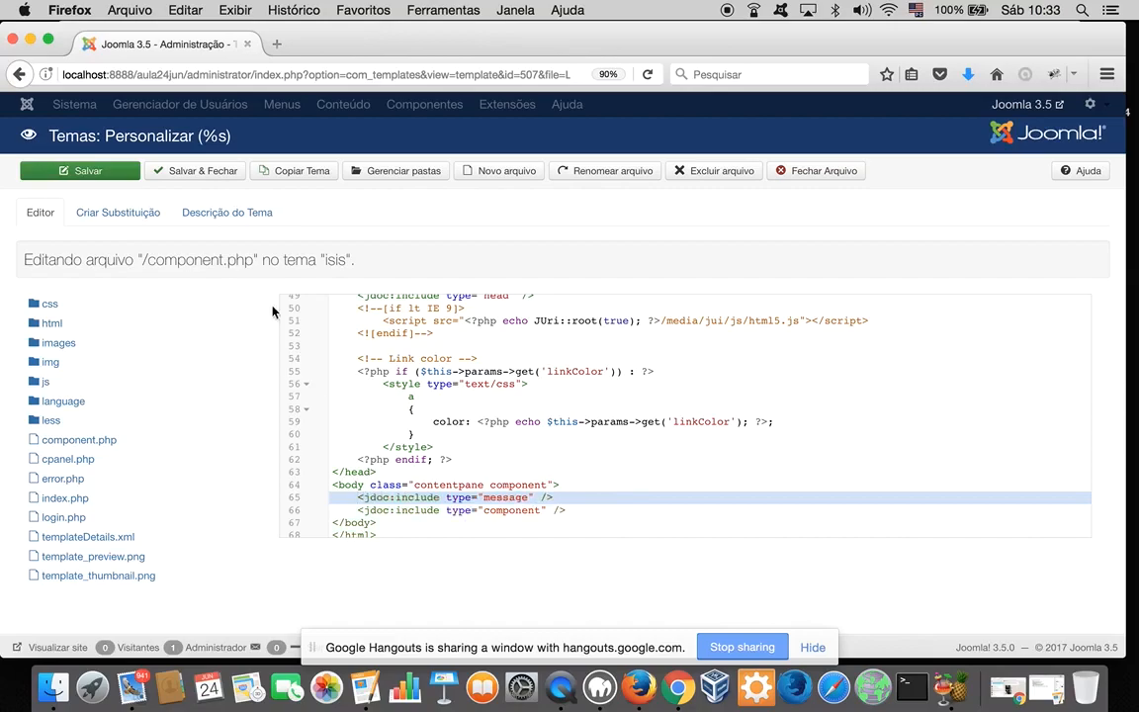
# Save and close the edited component.php, close the Isis template, and return to the Joomla control panel.
pyautogui.click(191, 174)
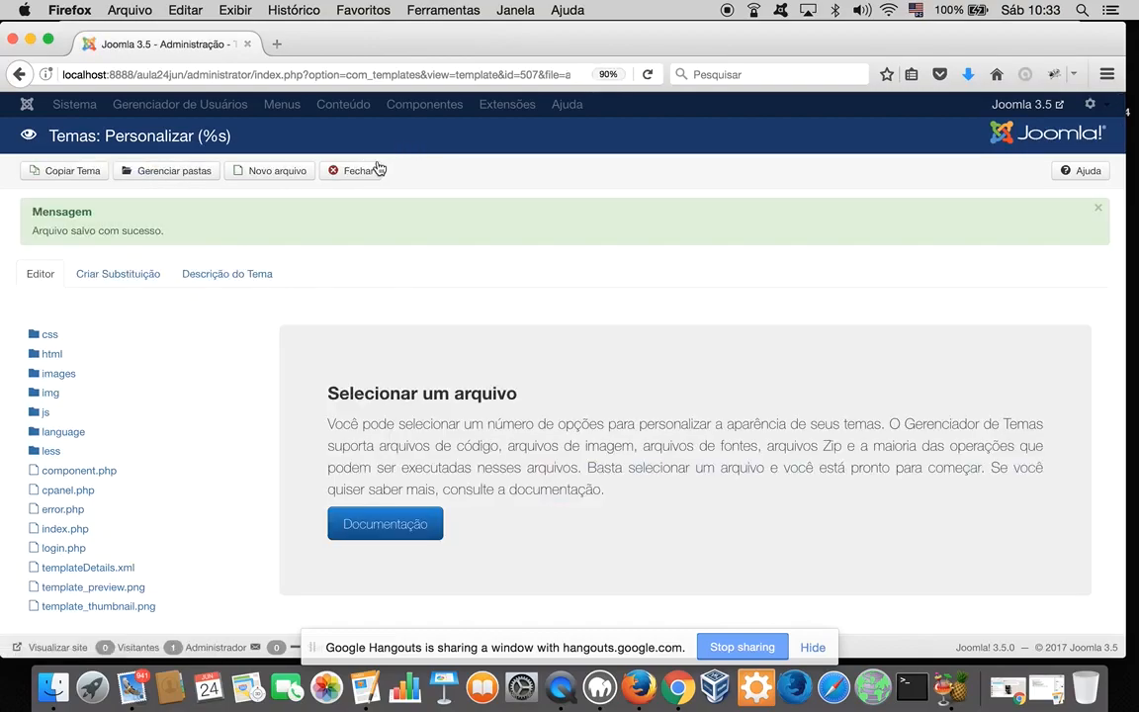
pyautogui.click(375, 170)
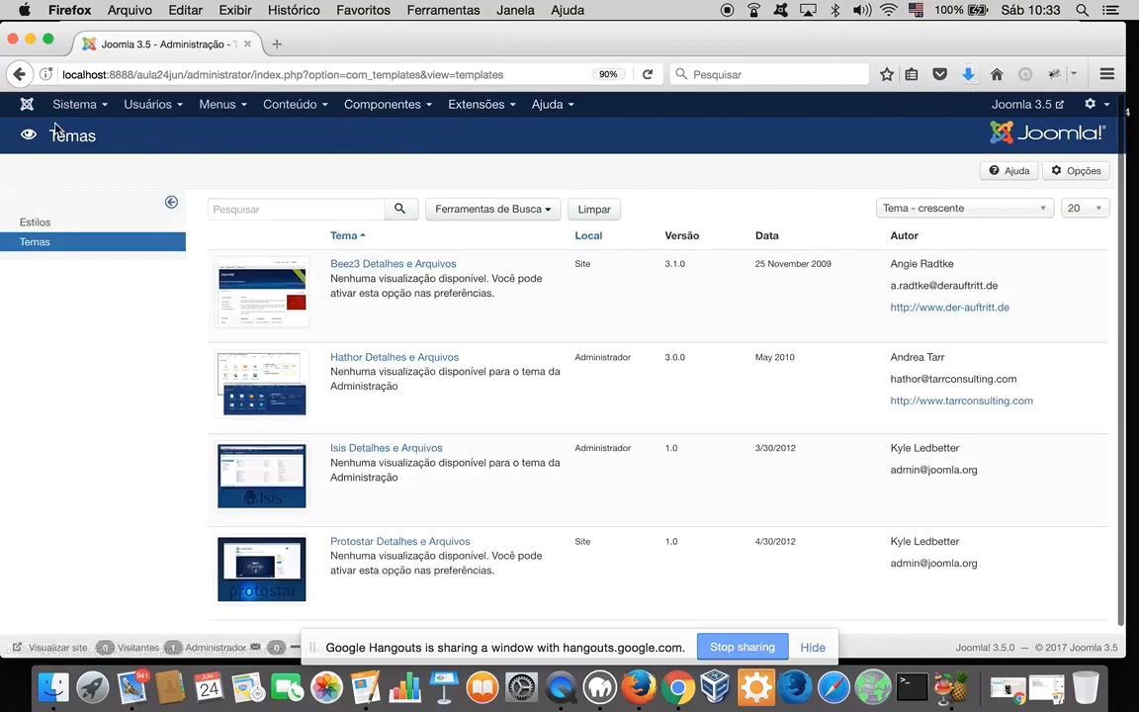
pyautogui.click(28, 100)
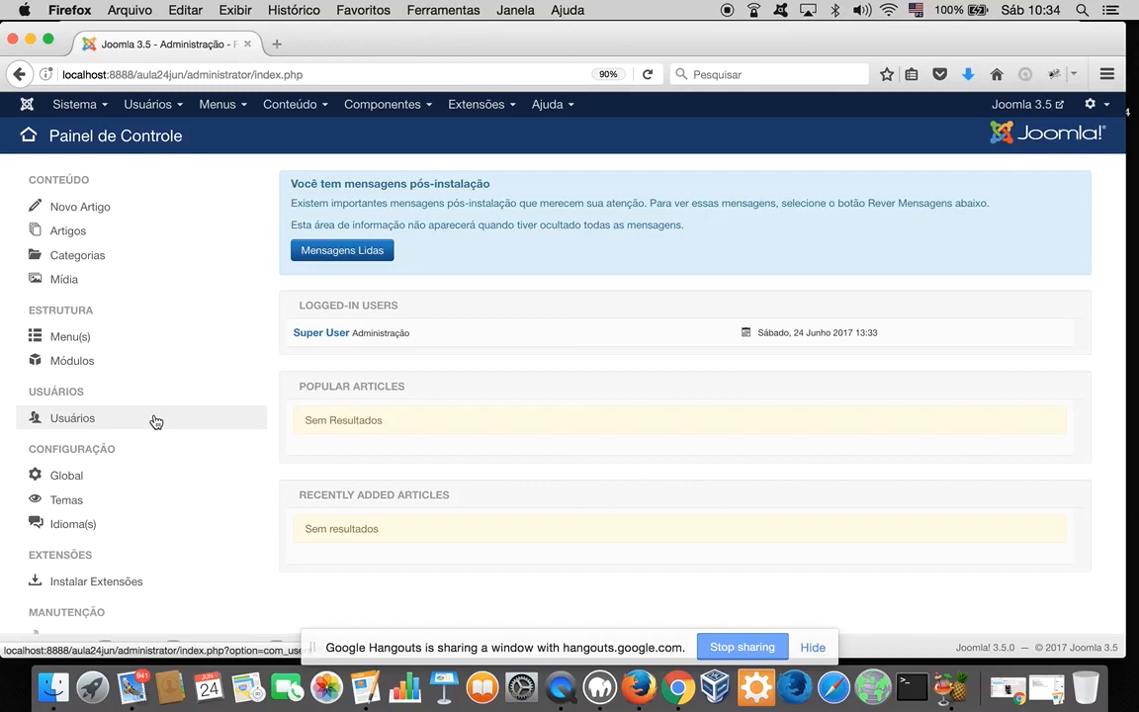
# Open the available Joomla 3.7.2 update from the control panel notice and start installing it.
pyautogui.scroll(-2, 156, 422)
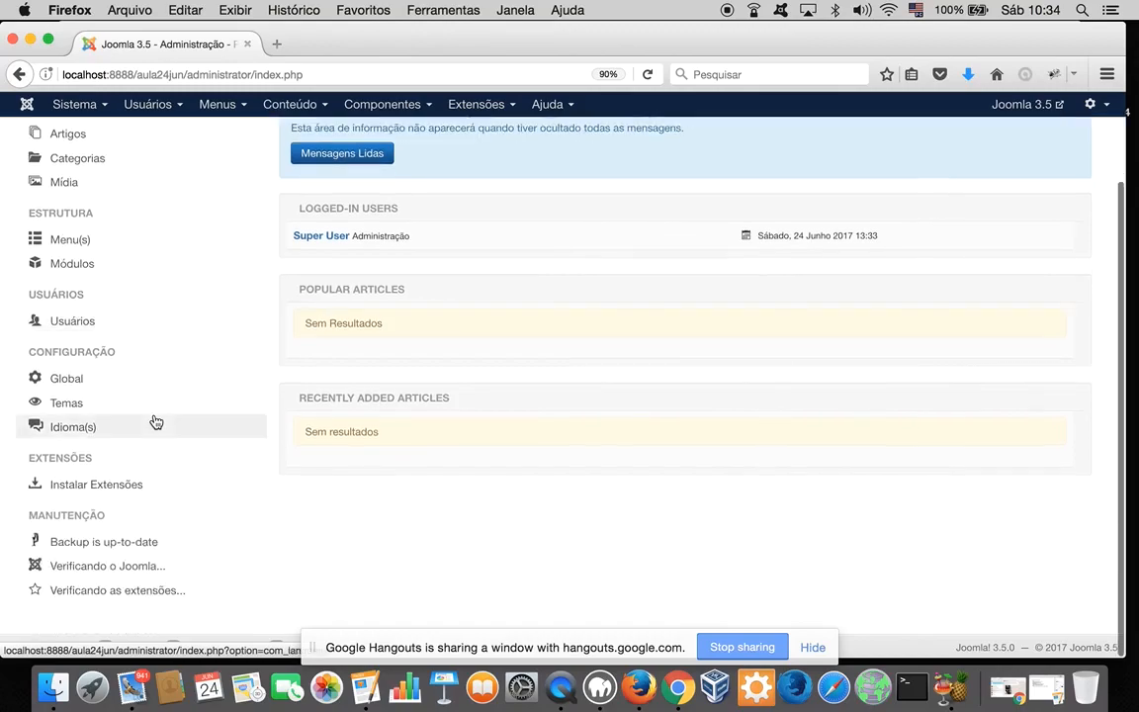
pyautogui.scroll(2, 156, 422)
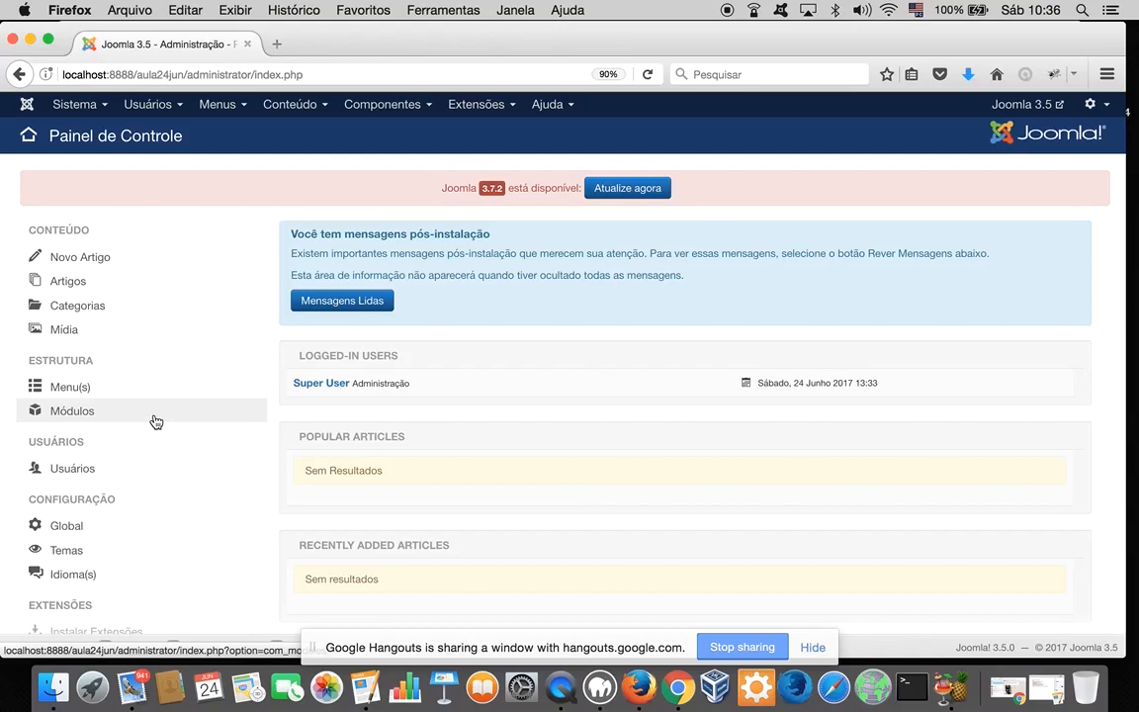
pyautogui.click(625, 187)
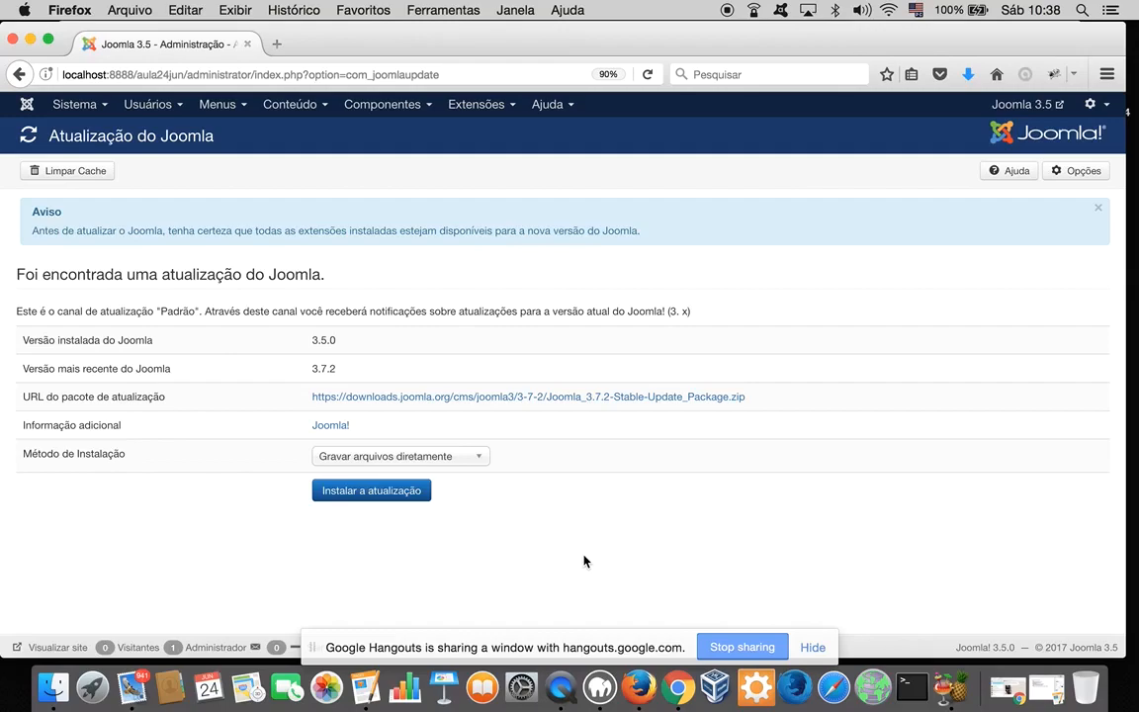
pyautogui.click(357, 494)
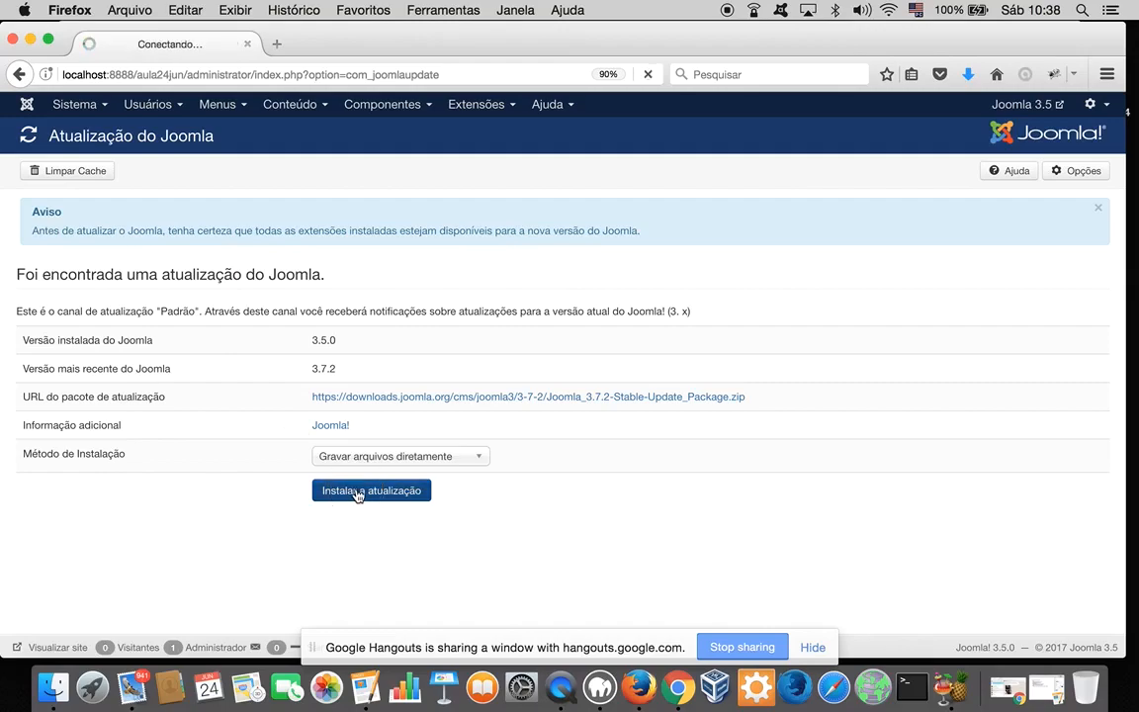